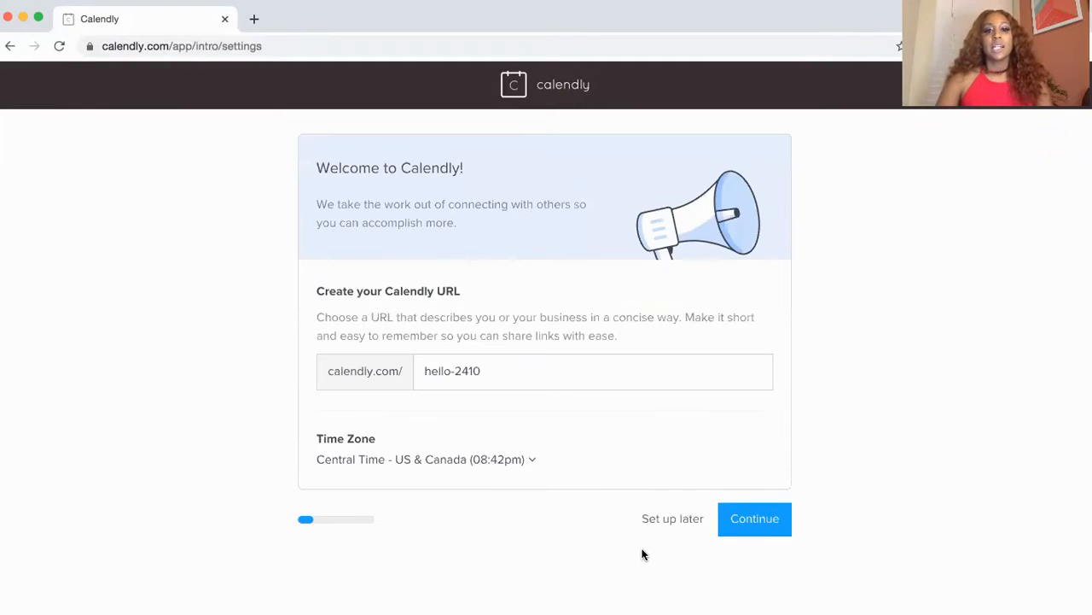
# Set the Calendly URL to houseofuntamed, keep the Central Time zone, and accept the connected Google Calendar's settings.
pyautogui.click(474, 365)
pyautogui.tripleClick(474, 365)
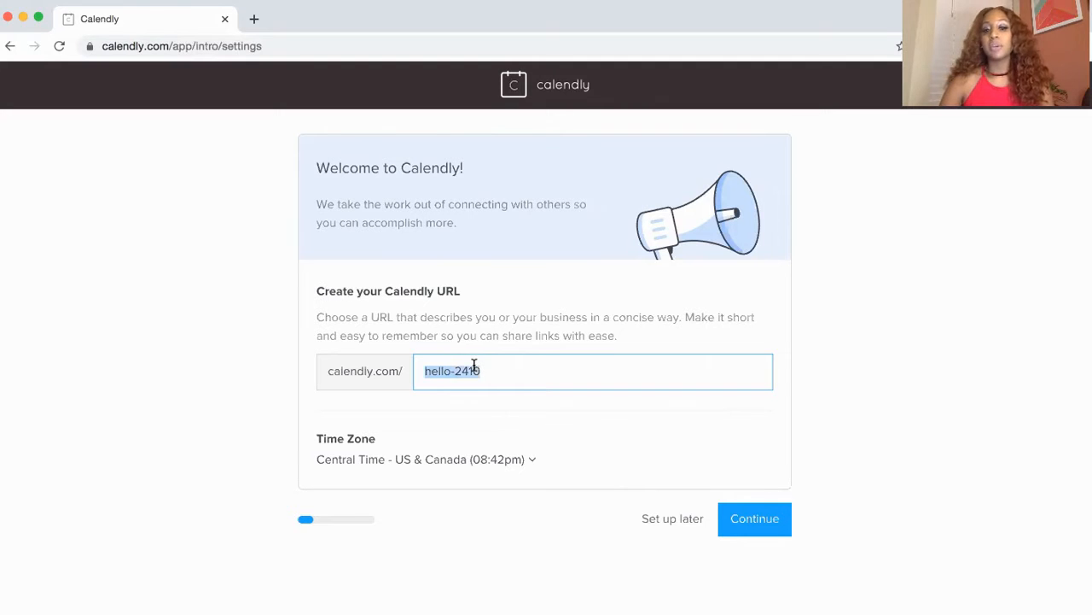
pyautogui.write('houseo')
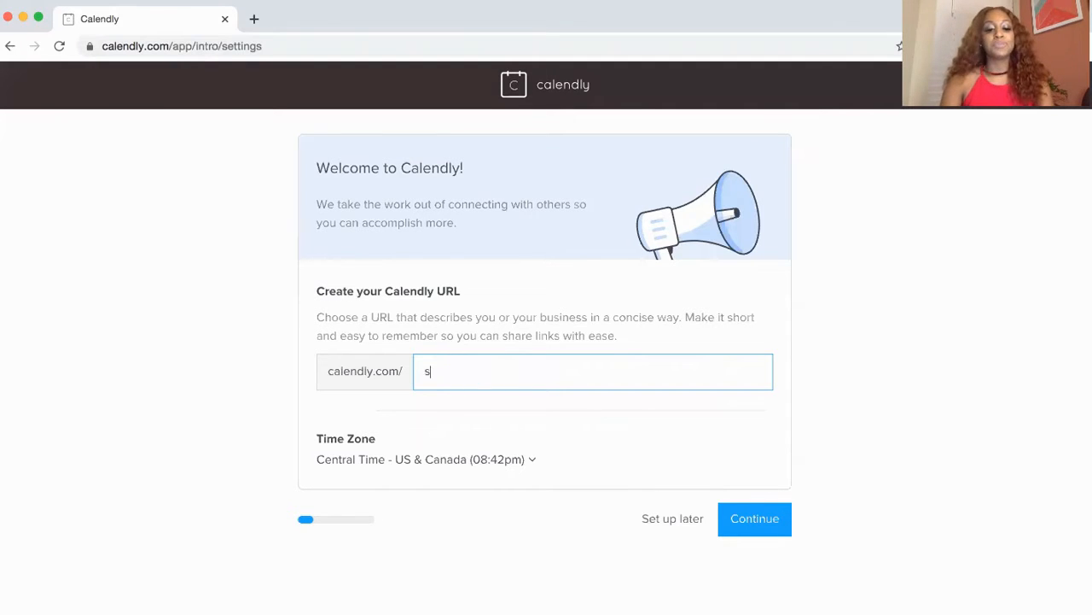
pyautogui.write('funtamed')
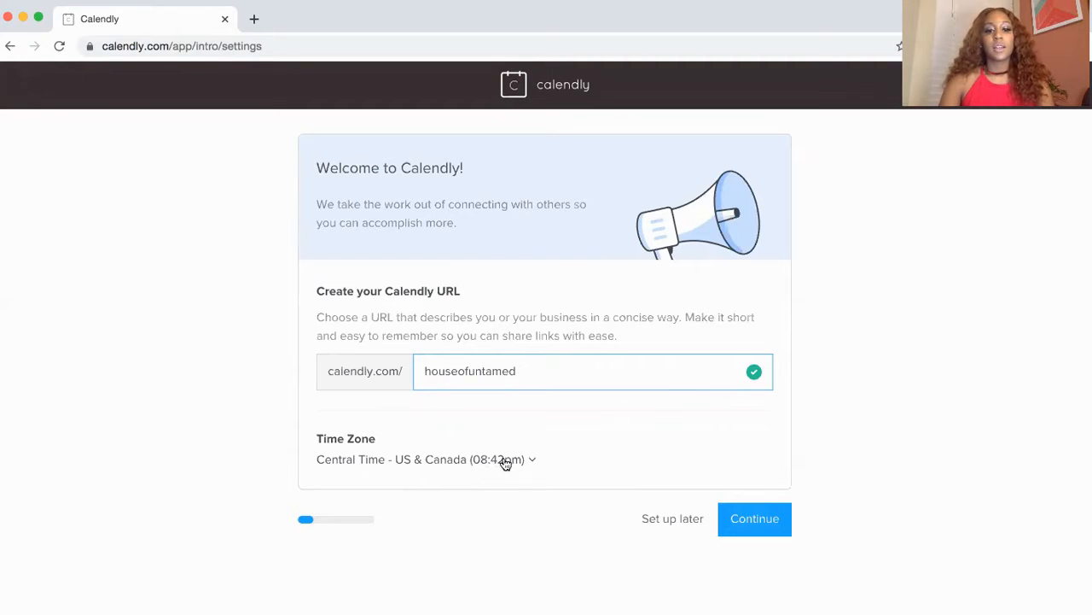
pyautogui.click(747, 522)
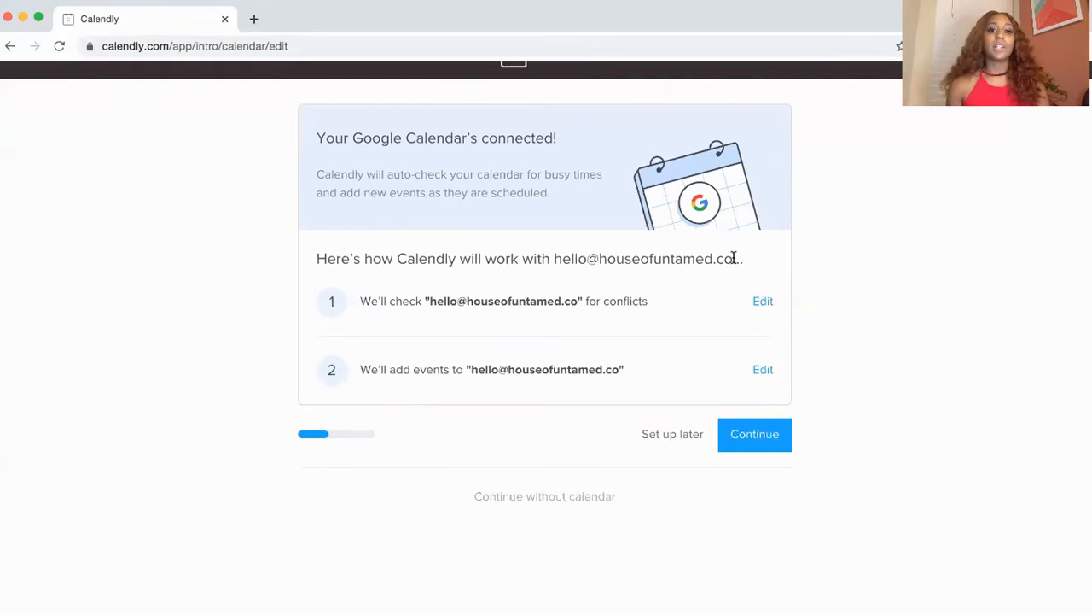
pyautogui.click(749, 445)
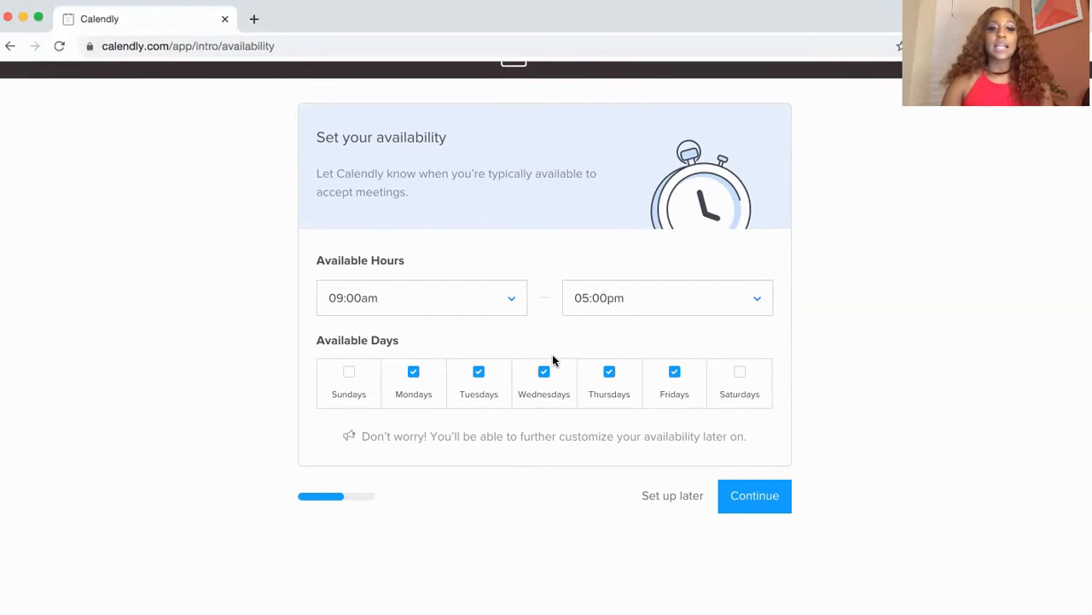
# Set the start of the available hours to 10:00am.
pyautogui.click(510, 301)
pyautogui.scroll(-3, 459, 436)
pyautogui.scroll(-5, 457, 437)
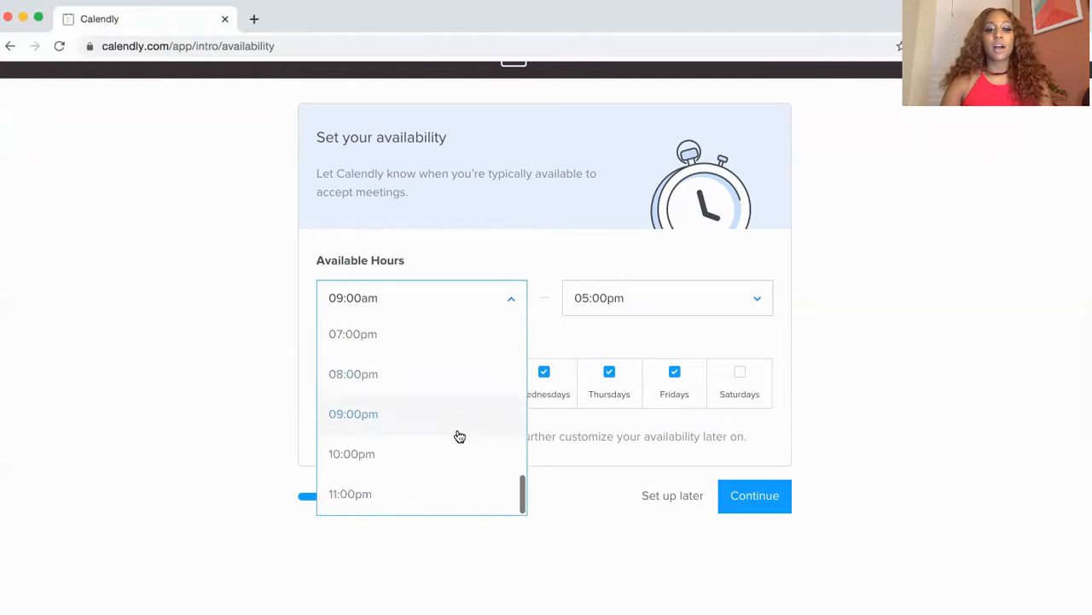
pyautogui.scroll(10, 450, 451)
pyautogui.scroll(2, 451, 452)
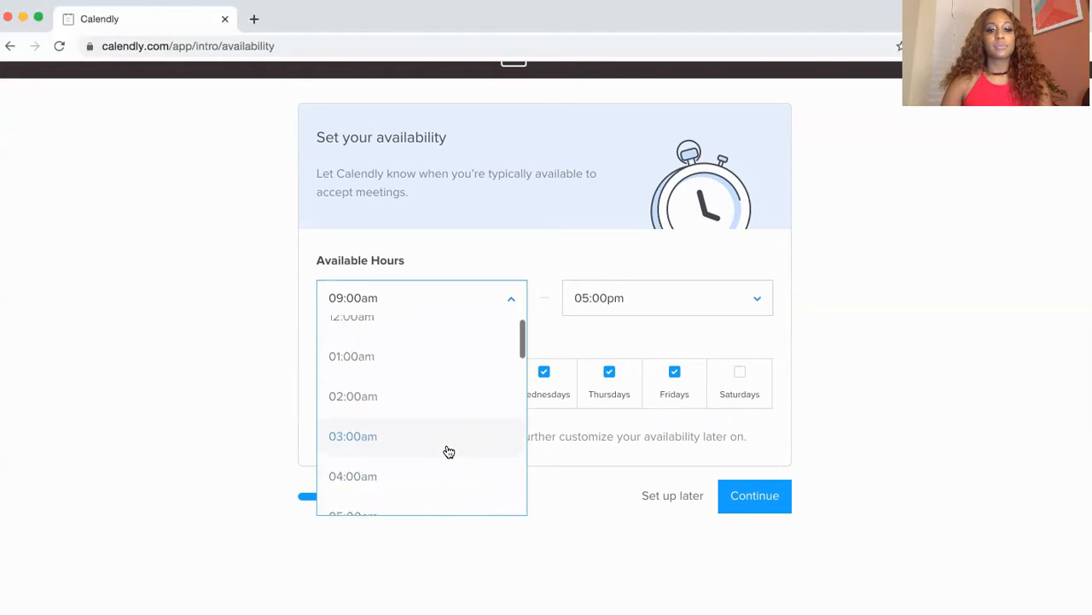
pyautogui.scroll(-6, 449, 452)
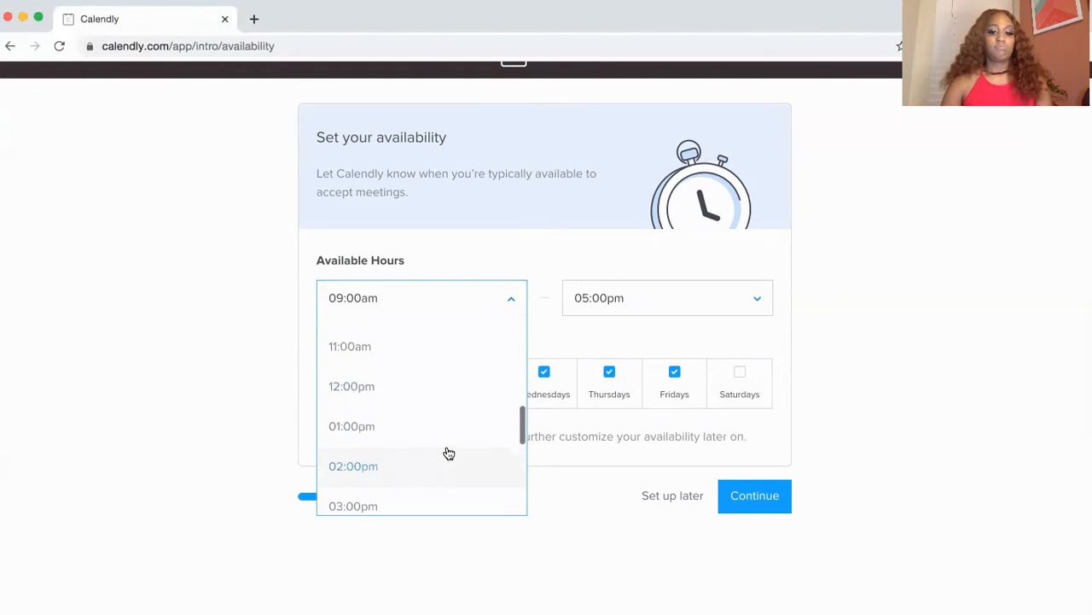
pyautogui.scroll(5, 449, 452)
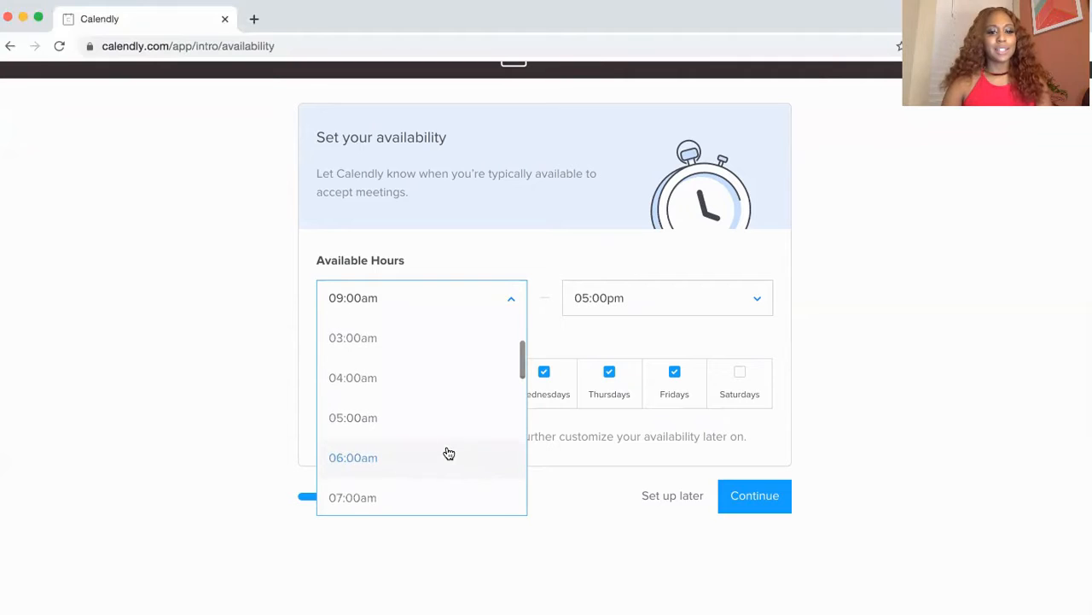
pyautogui.scroll(-7, 444, 498)
pyautogui.scroll(1, 444, 498)
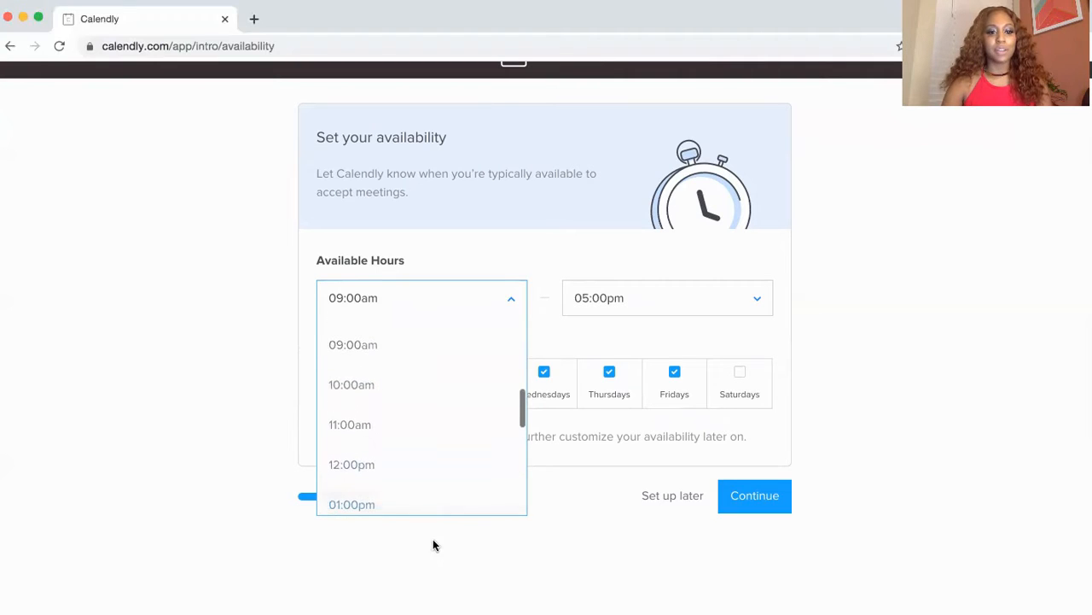
pyautogui.click(427, 387)
# Set the end of the available hours to 03:00pm and submit the availability with Mondays to Fridays selected.
pyautogui.click(639, 302)
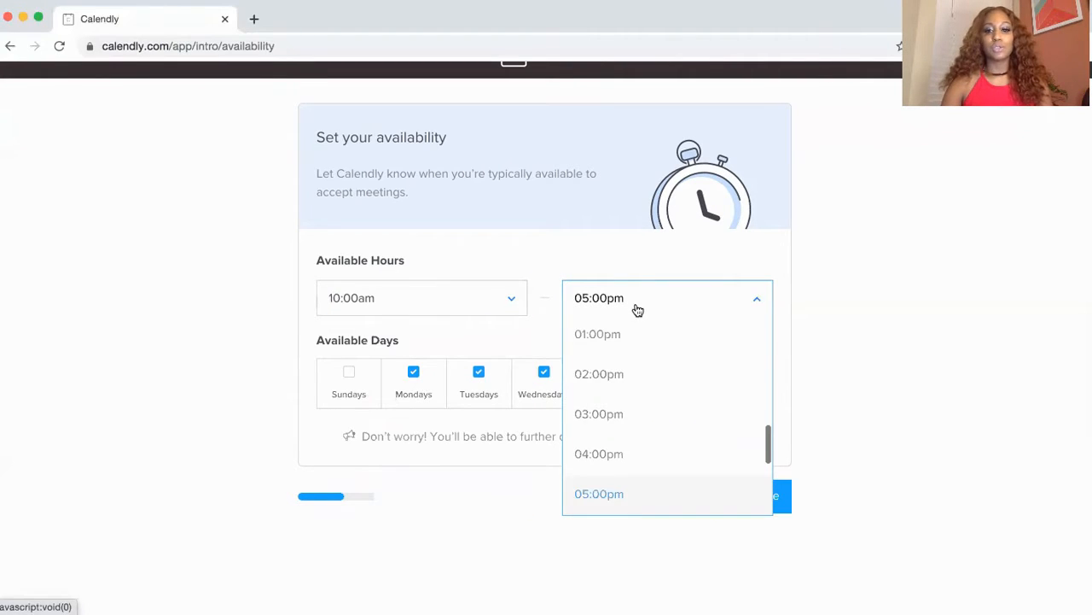
pyautogui.scroll(5, 619, 410)
pyautogui.scroll(-6, 620, 410)
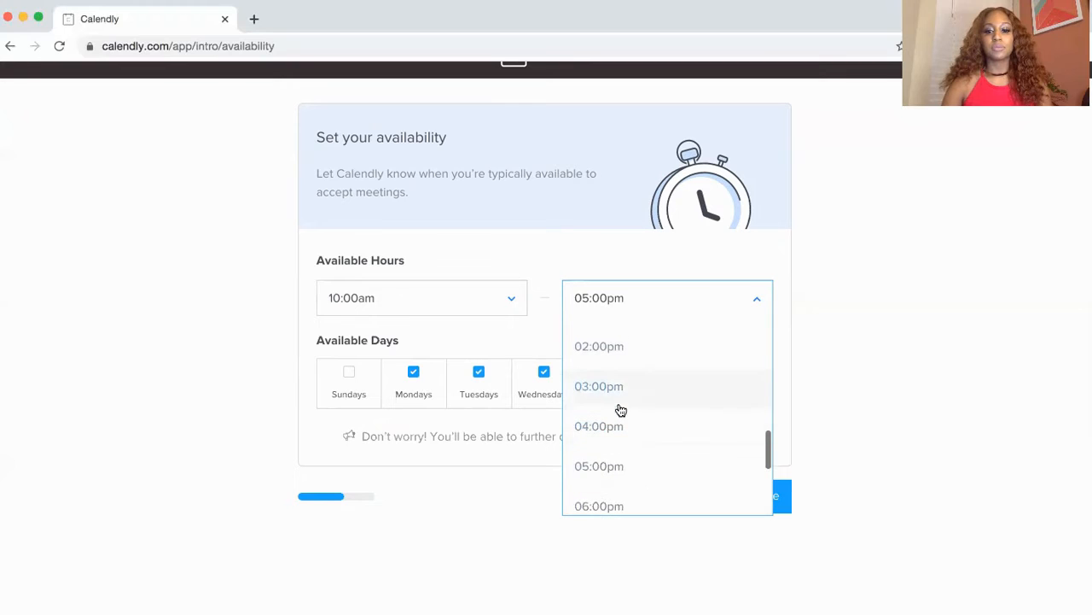
pyautogui.click(621, 408)
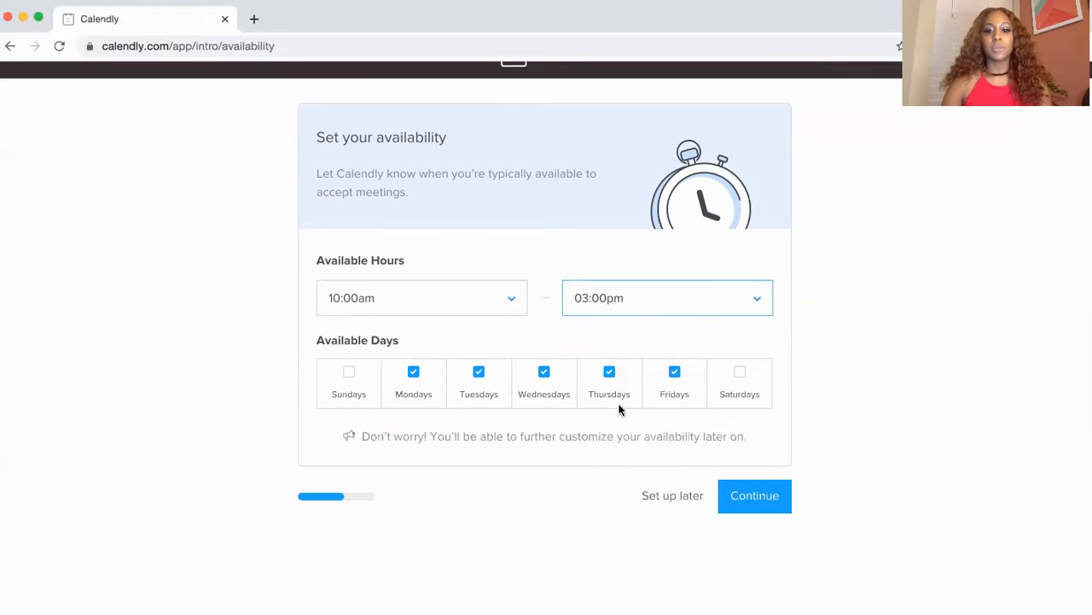
pyautogui.click(760, 501)
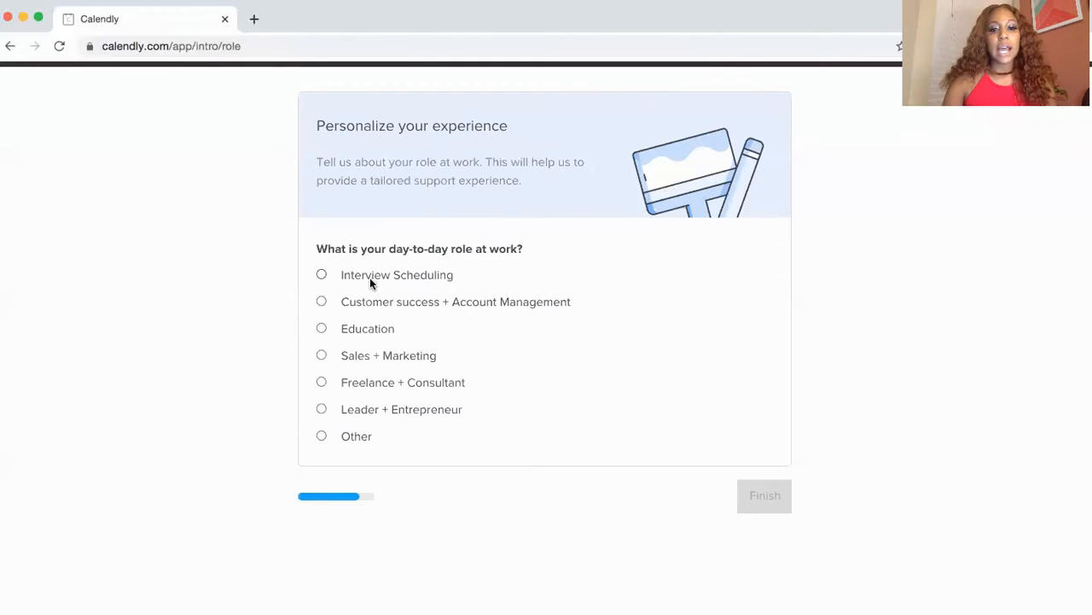
# Choose Sales + Marketing as the day-to-day work role and finish the introductory setup.
pyautogui.click(323, 357)
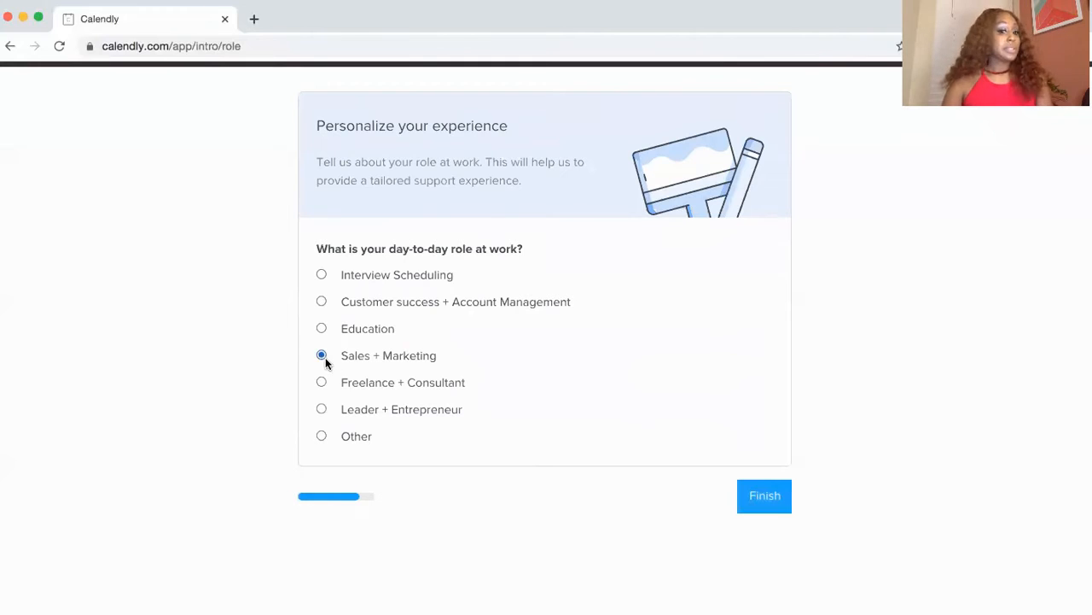
pyautogui.click(765, 504)
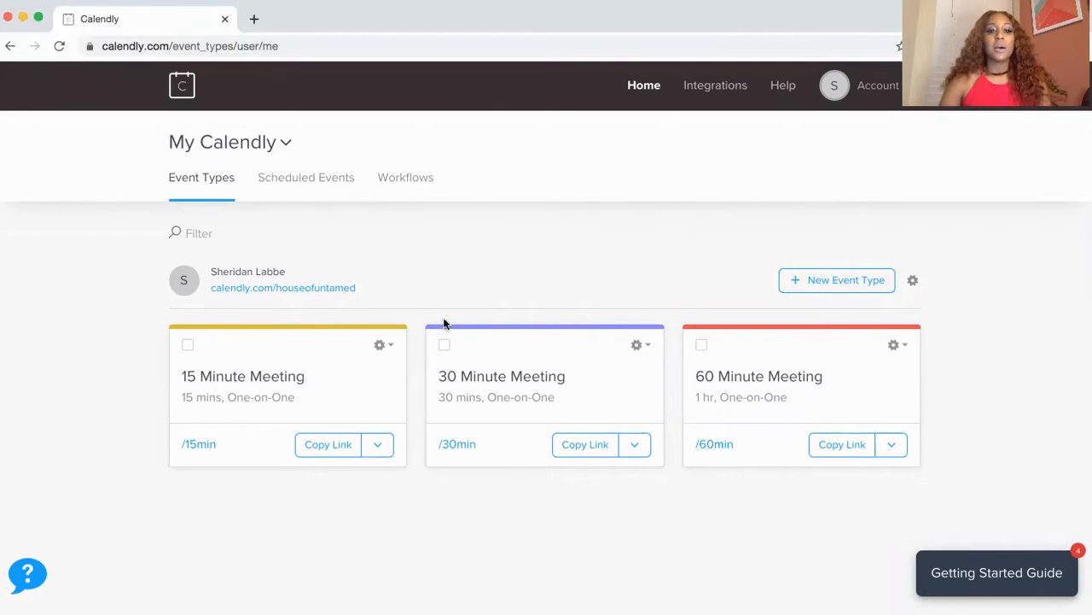
# Turn off the 30 Minute Meeting and 60 Minute Meeting event types.
pyautogui.click(652, 346)
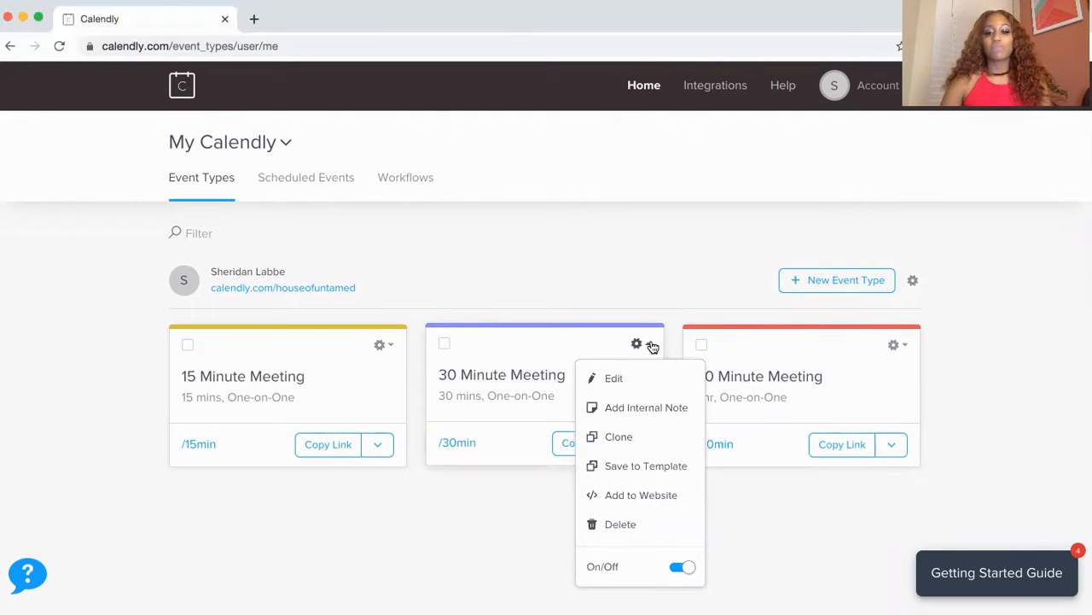
pyautogui.click(682, 567)
pyautogui.click(908, 345)
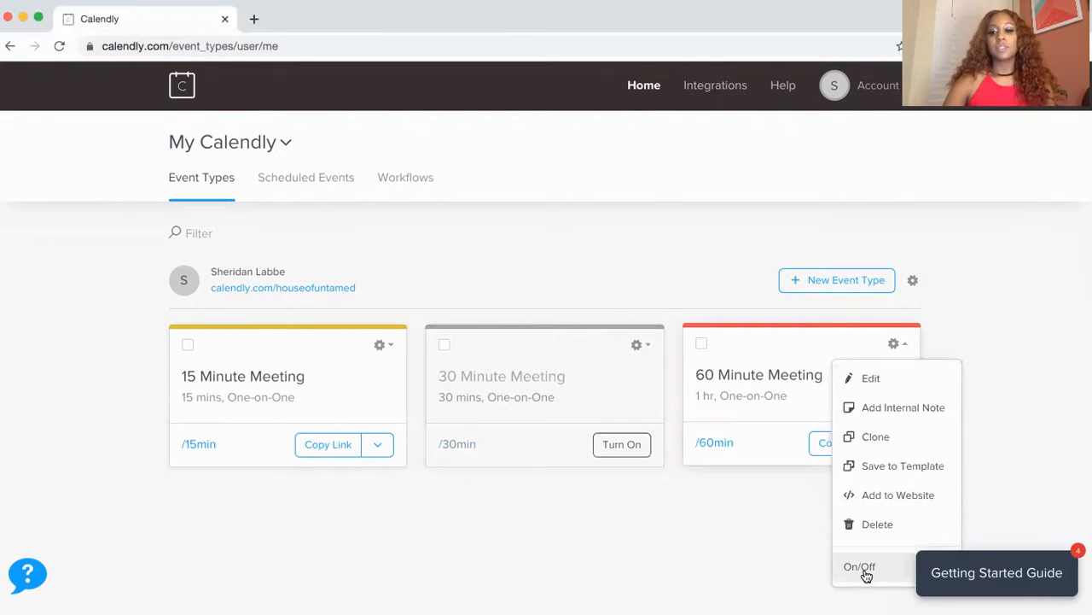
pyautogui.scroll(-1, 885, 515)
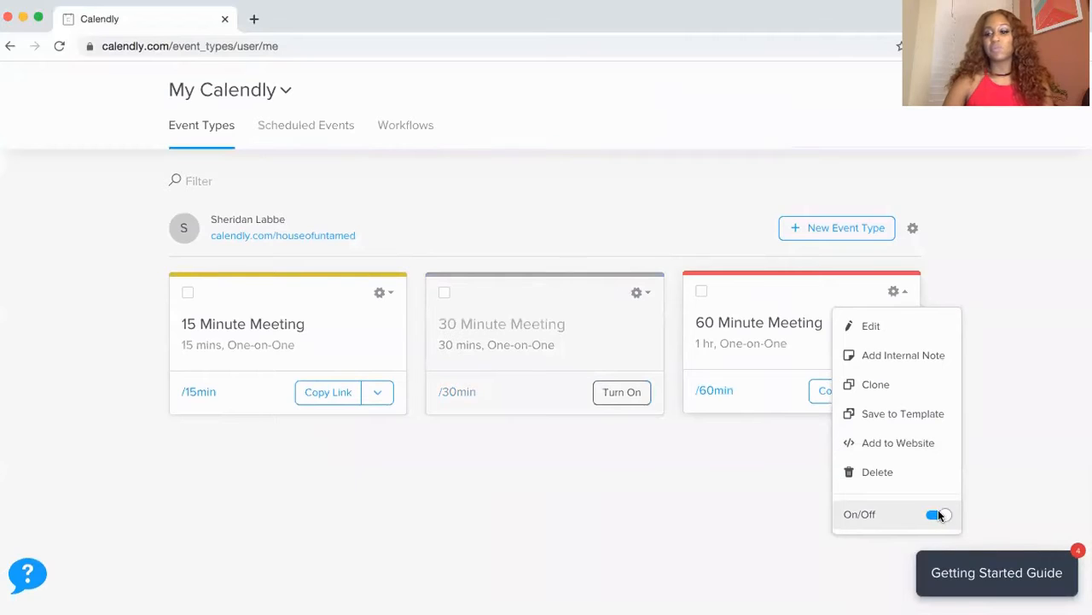
pyautogui.click(939, 513)
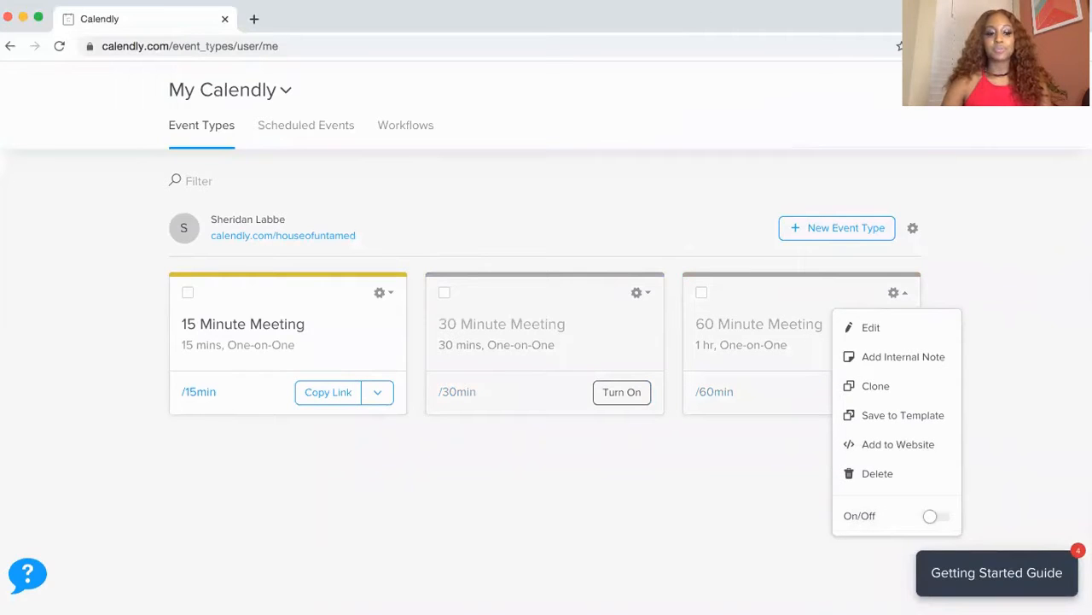
# Open the profile page of the account settings.
pyautogui.scroll(1, 290, 332)
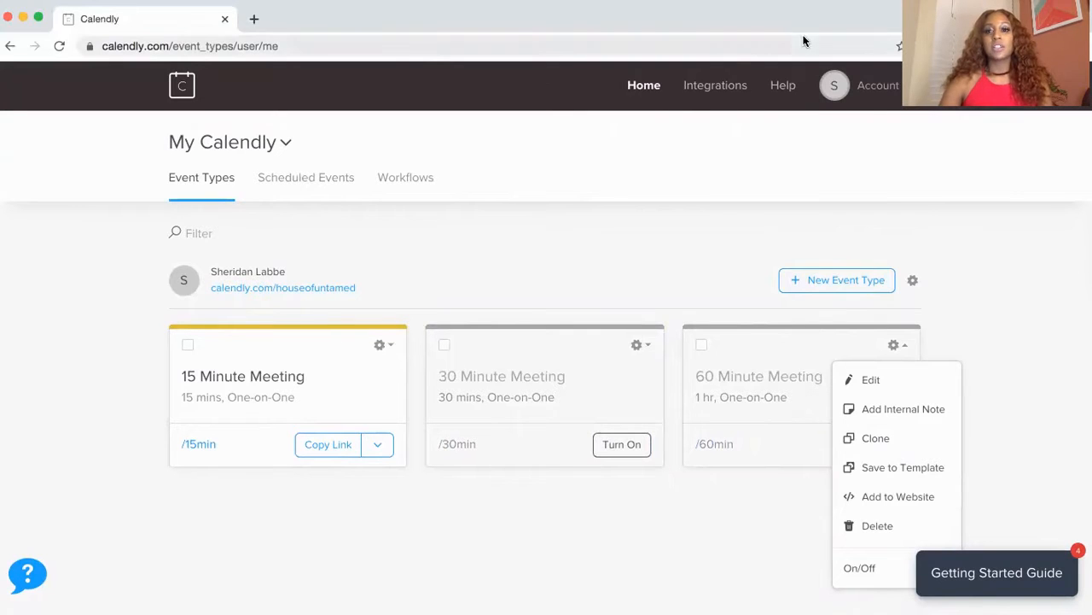
pyautogui.click(888, 100)
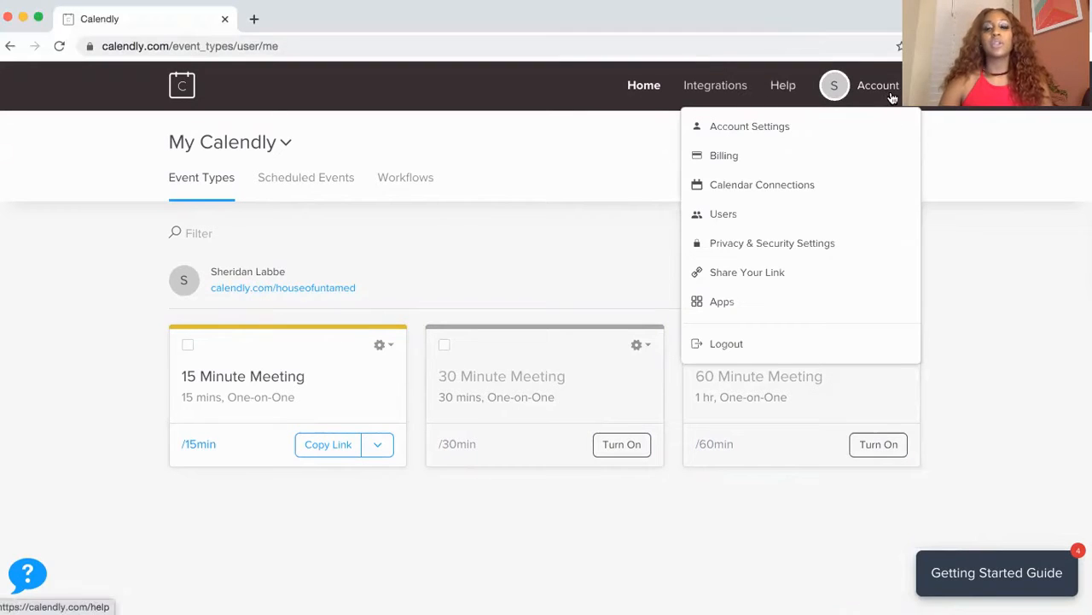
pyautogui.click(861, 126)
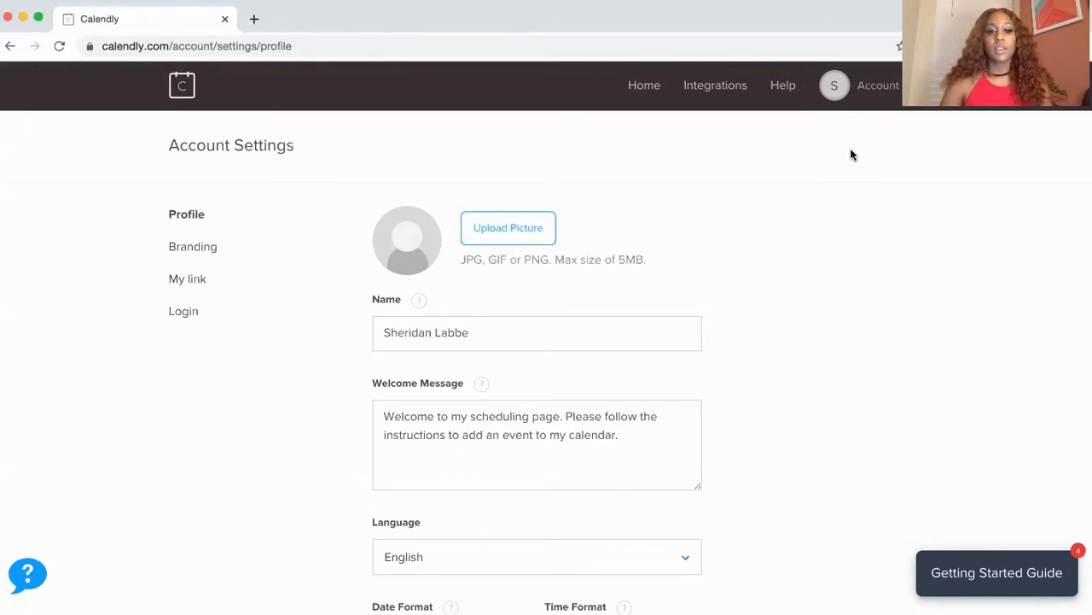
# Replace the welcome message with "Thanks for stopping by! We look forward to chatting with you." and save the profile.
pyautogui.tripleClick(564, 427)
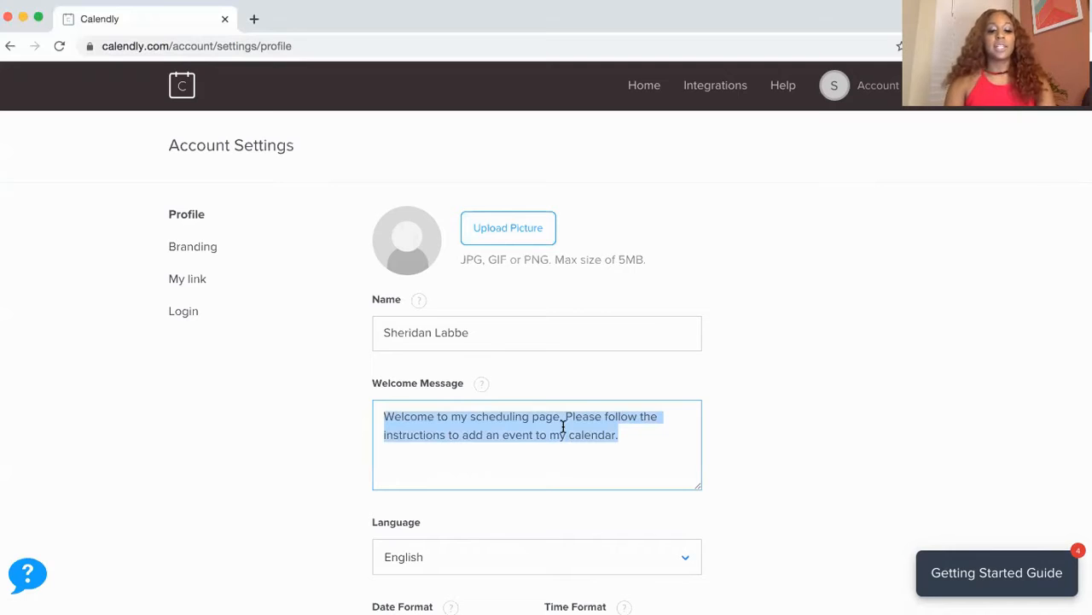
pyautogui.write('Tahnks')
pyautogui.press('BackSpace')
pyautogui.press('BackSpace')
pyautogui.press('BackSpace')
pyautogui.press('BackSpace')
pyautogui.press('BackSpace')
pyautogui.write('hanks for sr')
pyautogui.write('op')
pyautogui.write('toppin b')
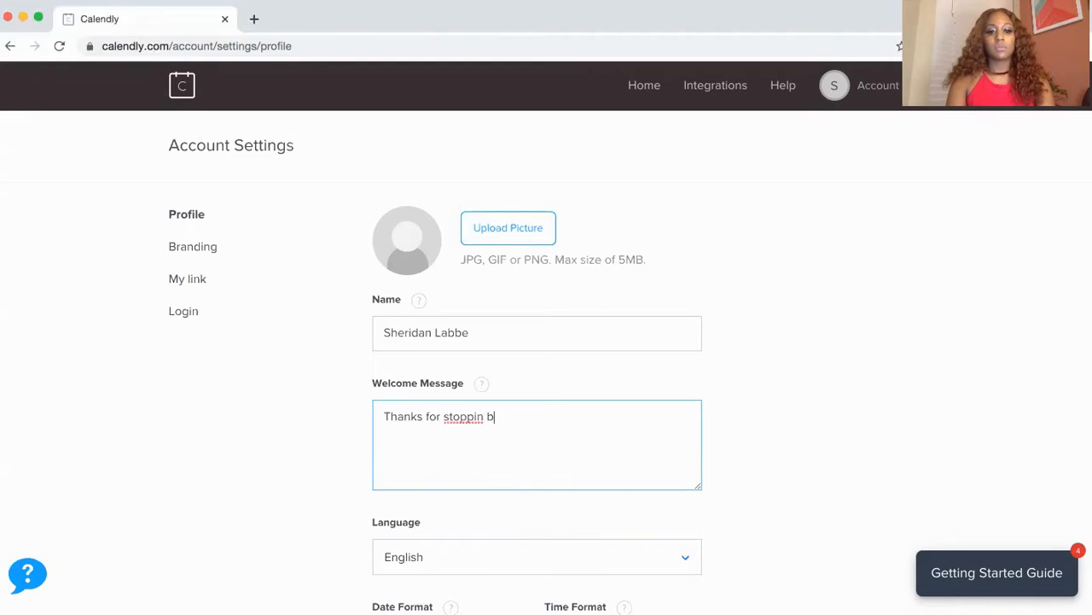
pyautogui.press('BackSpace')
pyautogui.press('BackSpace')
pyautogui.write('g by! We look forward to chatting with you.')
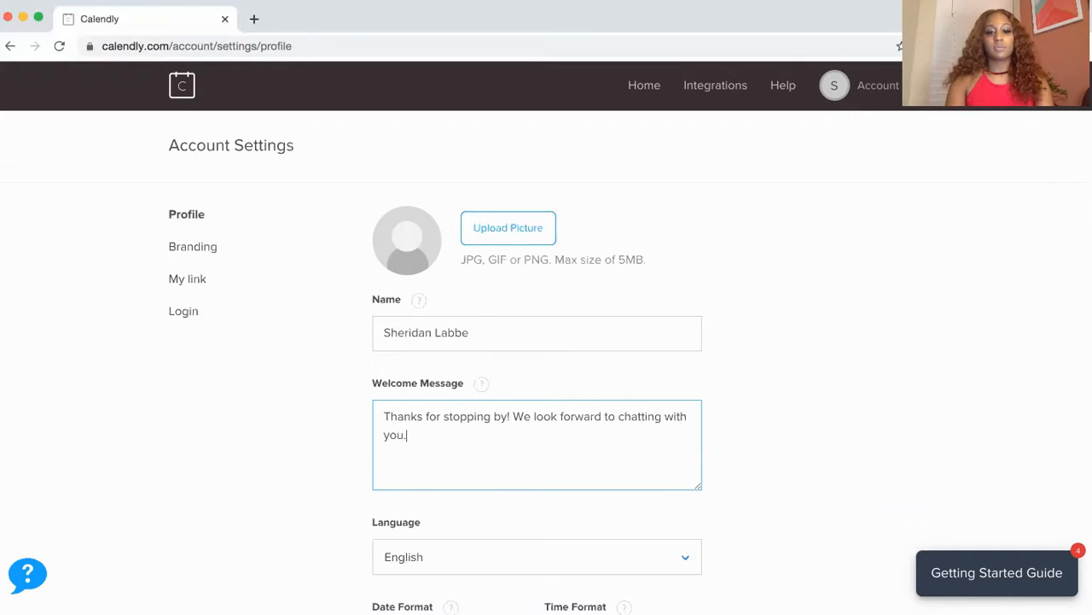
pyautogui.scroll(-3, 654, 495)
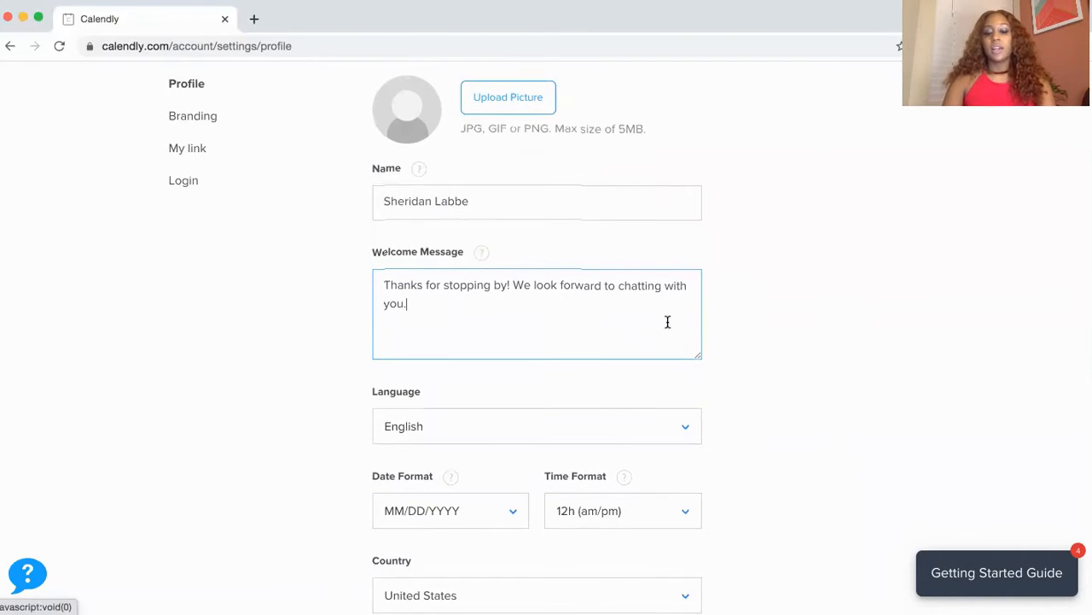
pyautogui.scroll(-5, 668, 322)
pyautogui.scroll(-1, 667, 324)
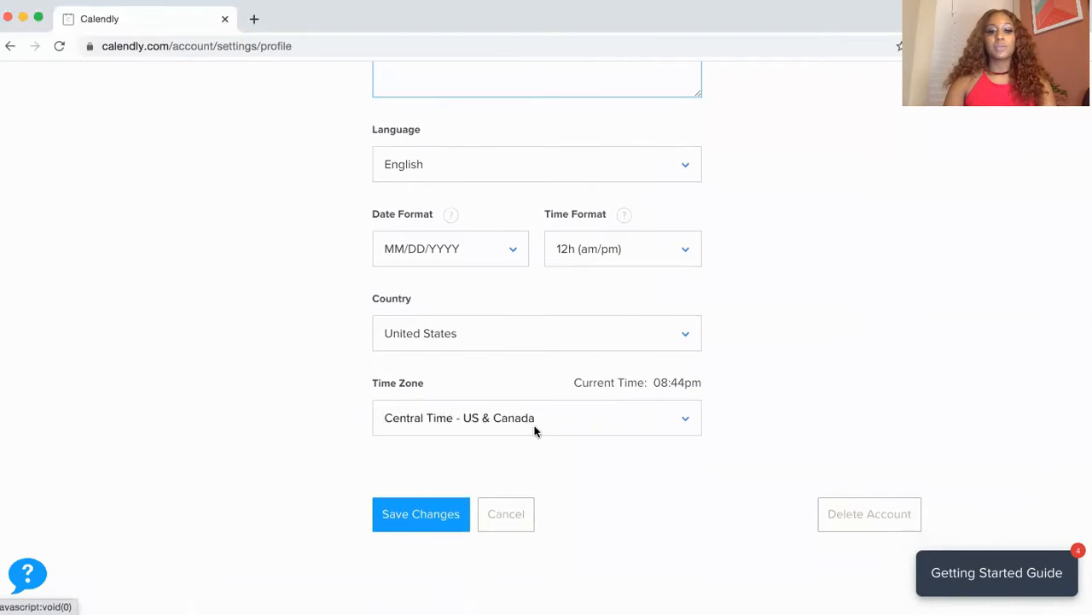
pyautogui.click(438, 523)
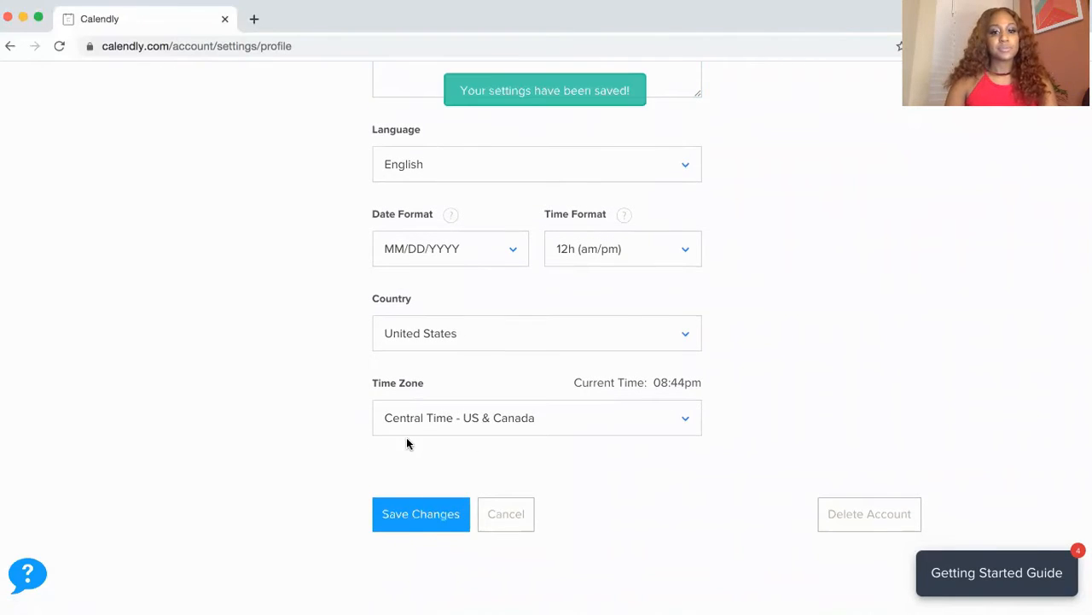
# Turn off Calendly Branding in the account's branding settings and save the change.
pyautogui.click(210, 251)
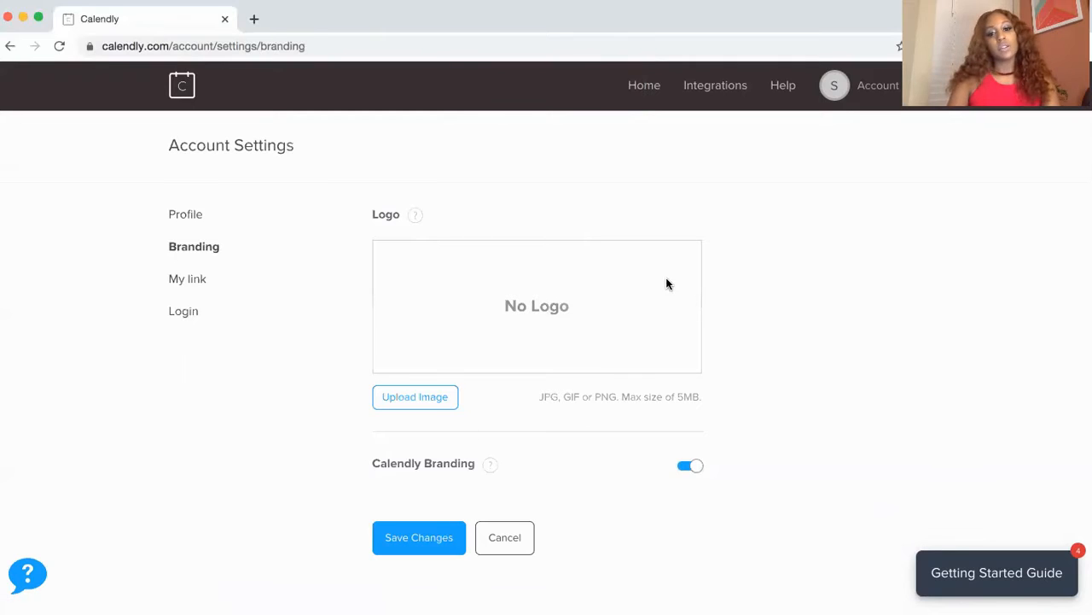
pyautogui.click(444, 402)
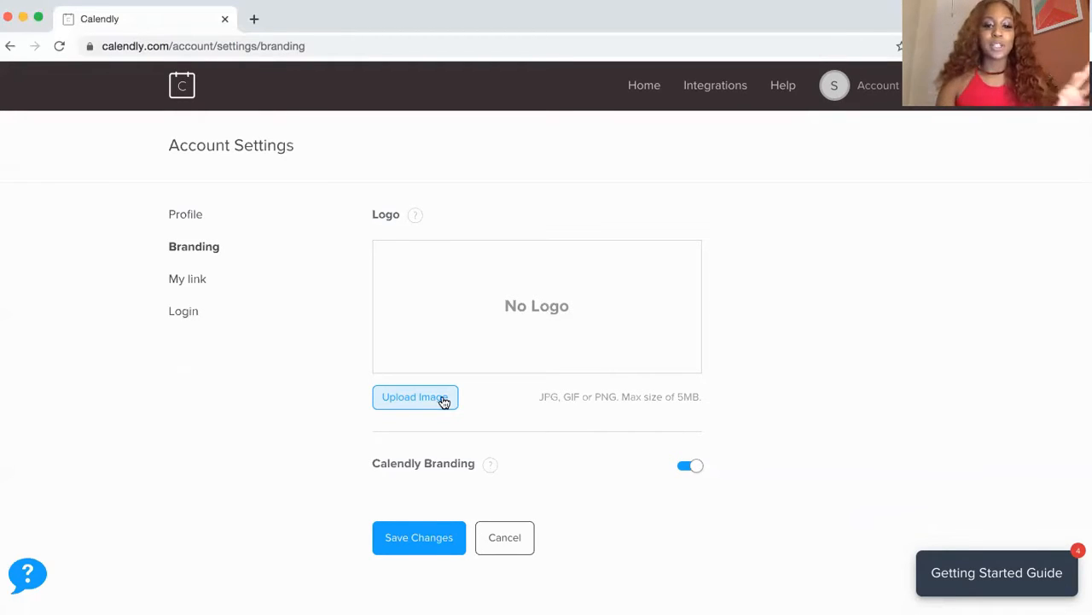
pyautogui.click(692, 466)
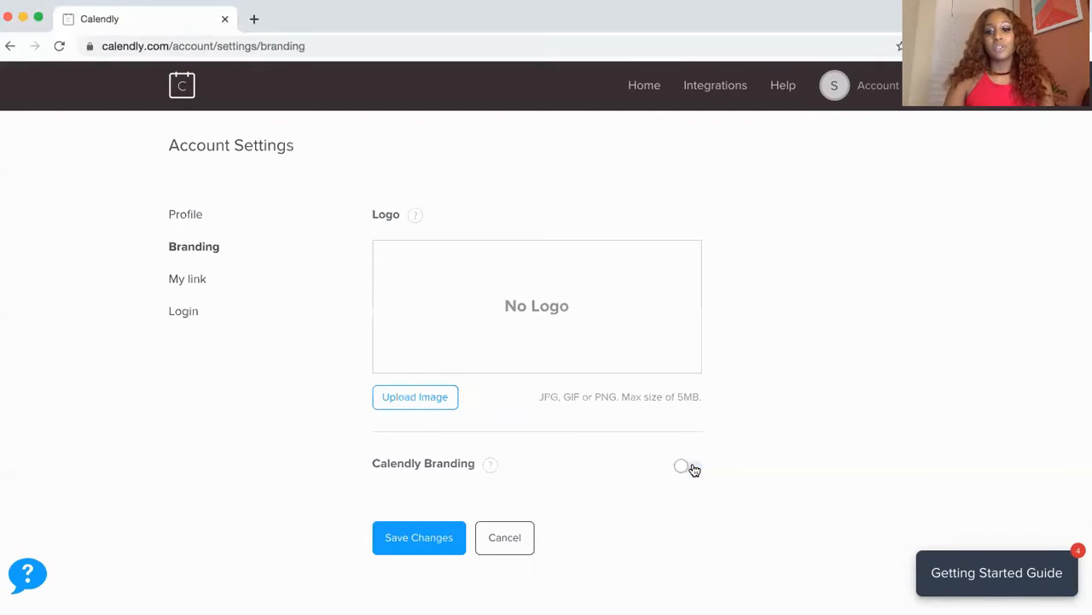
pyautogui.click(425, 538)
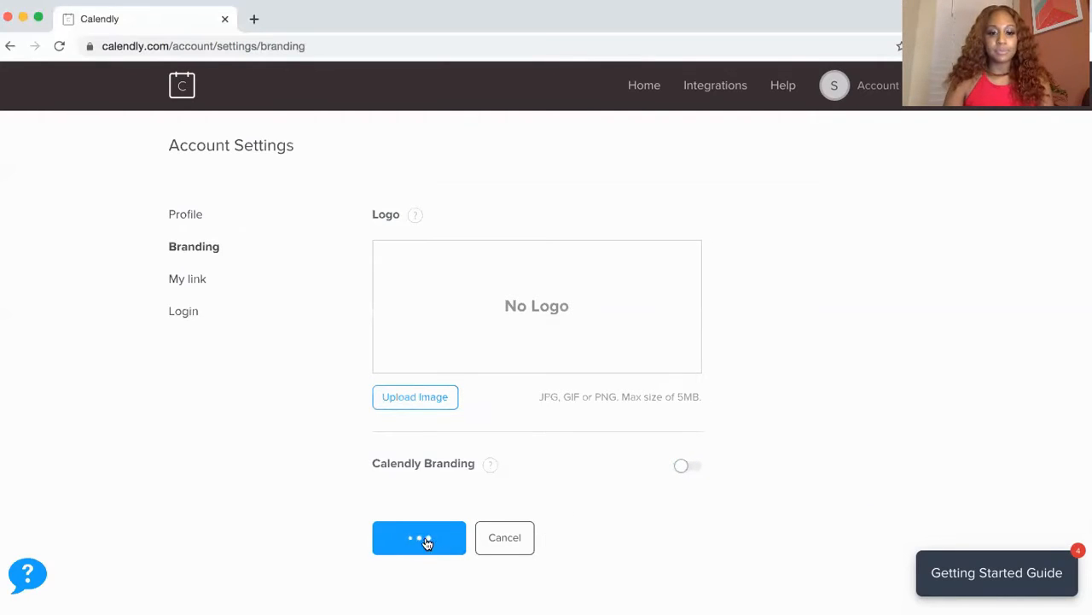
# Open the account's link settings and save them with houseofuntamed as the URL.
pyautogui.click(196, 278)
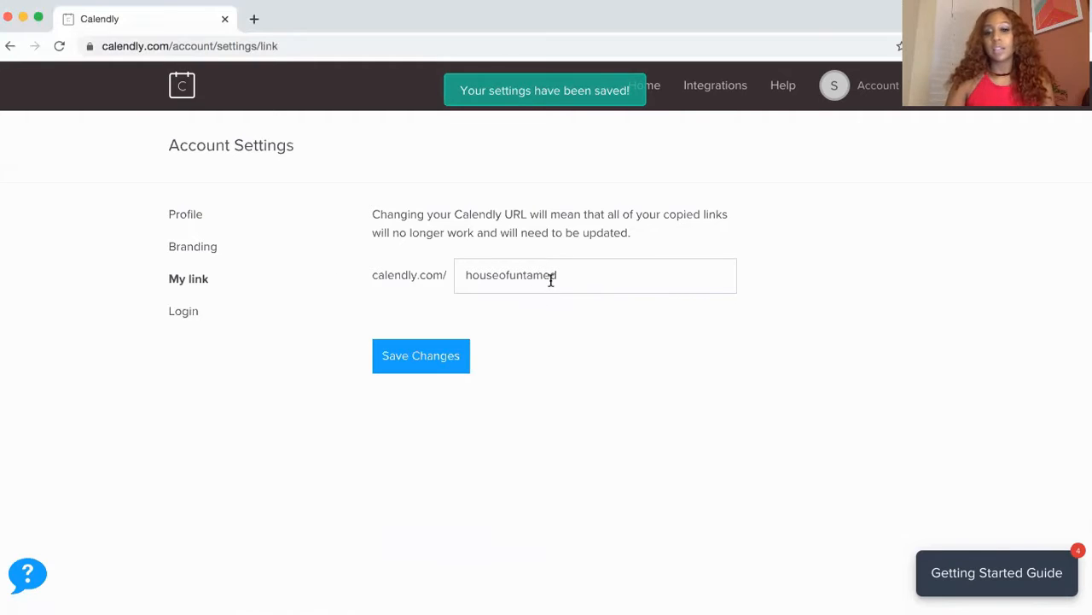
pyautogui.click(386, 368)
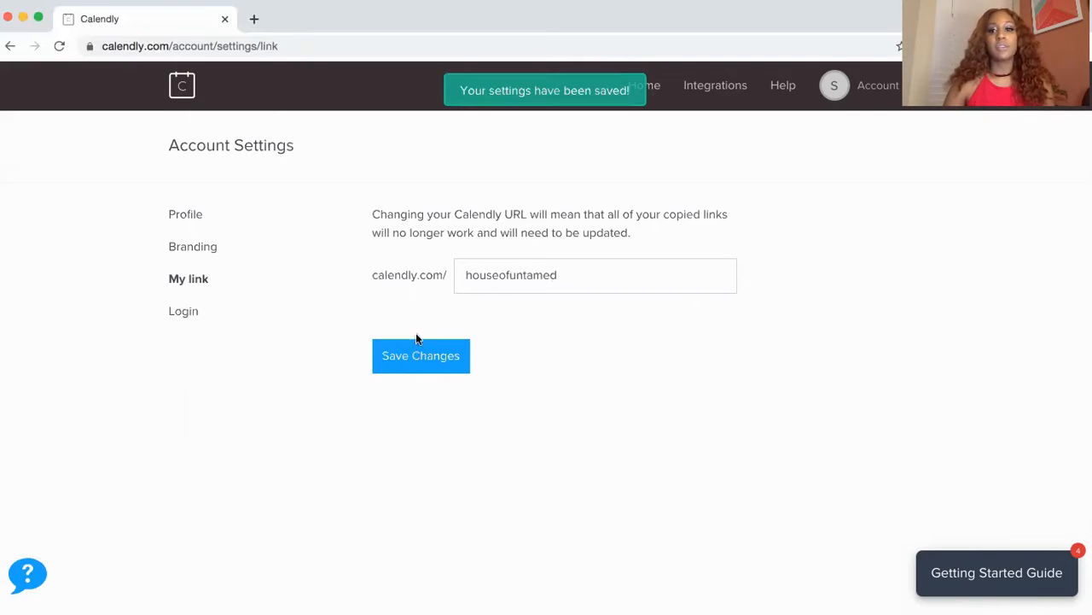
# Open the account's calendar connections and review the calendar services that can be added.
pyautogui.click(877, 93)
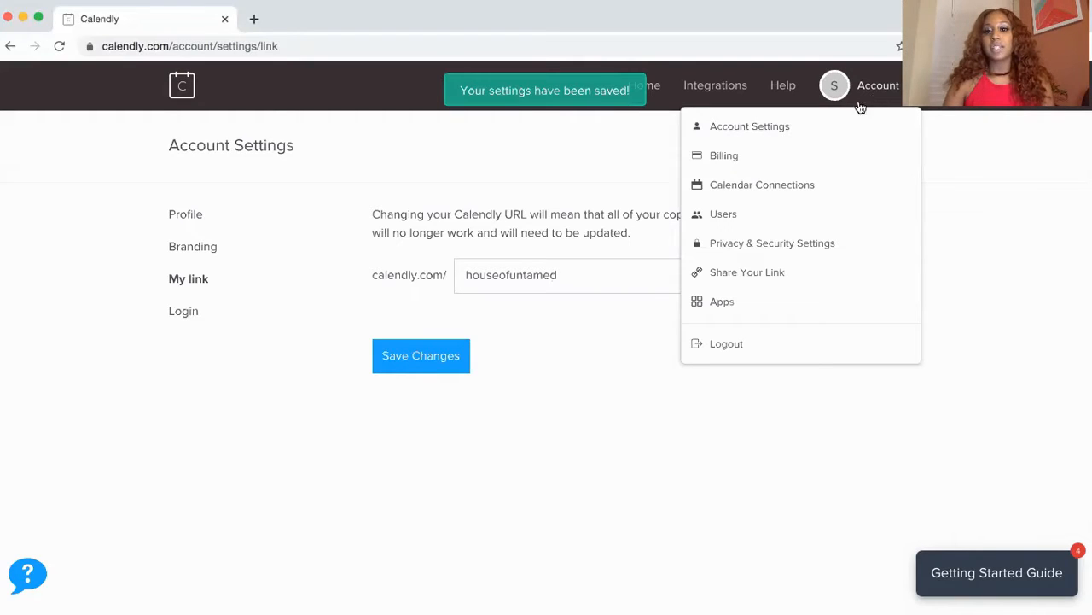
pyautogui.click(788, 185)
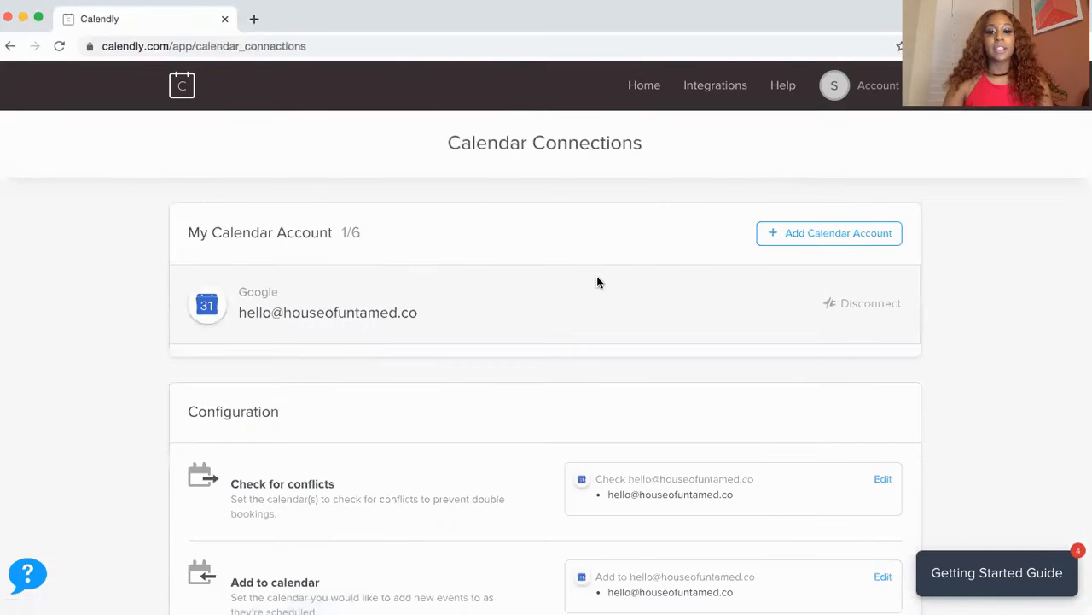
pyautogui.scroll(-3, 598, 282)
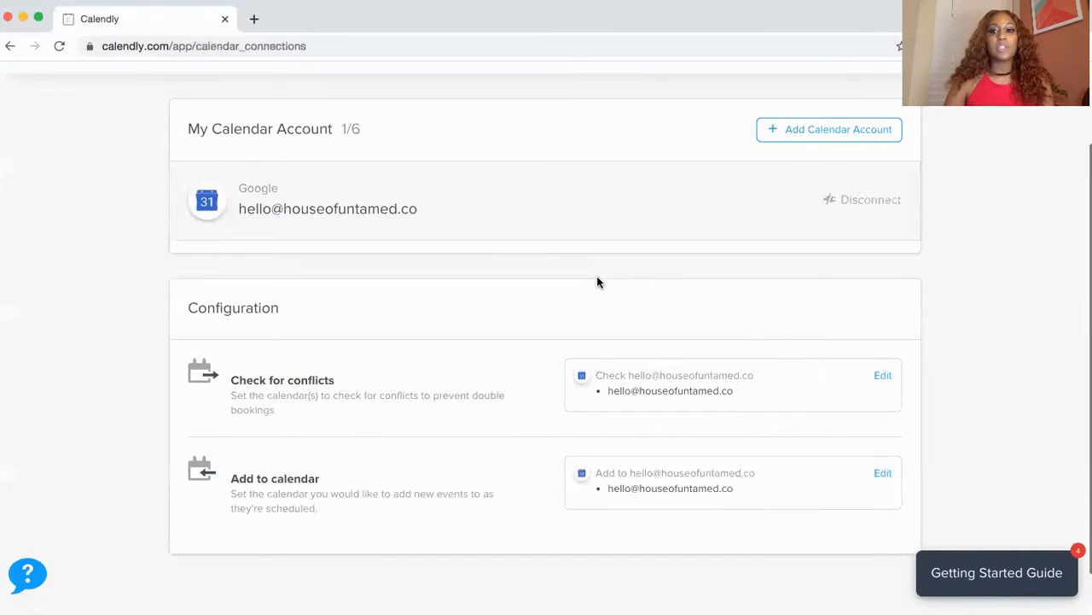
pyautogui.click(807, 137)
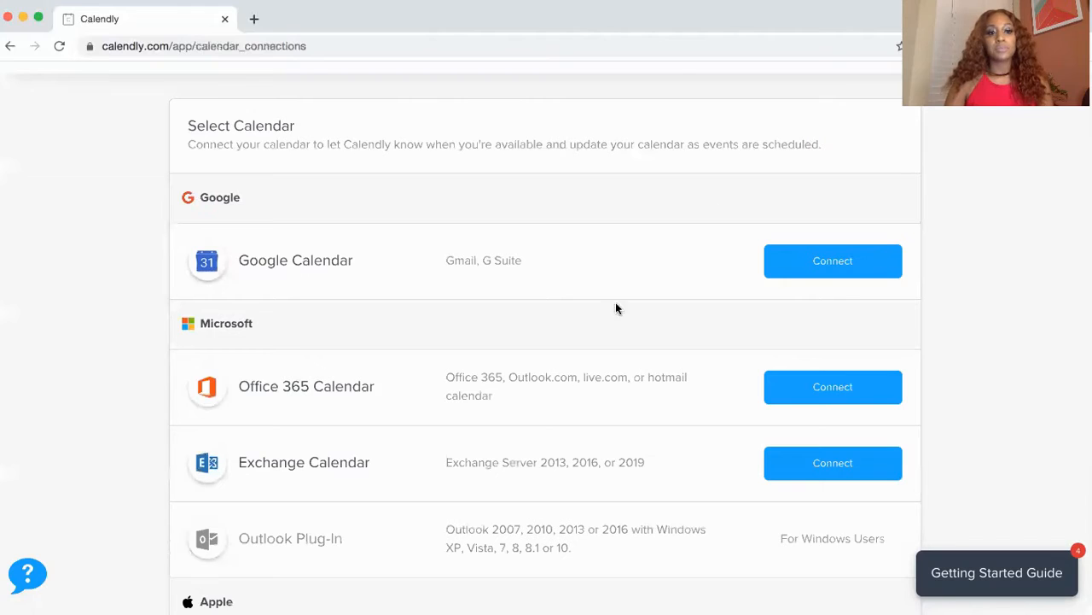
pyautogui.scroll(-4, 604, 321)
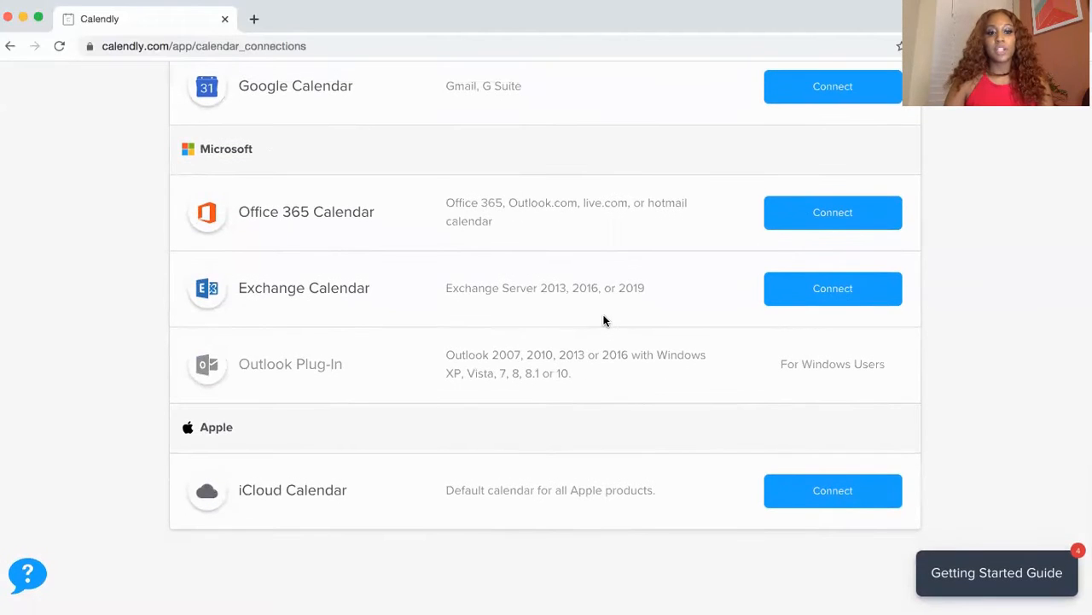
pyautogui.scroll(6, 603, 321)
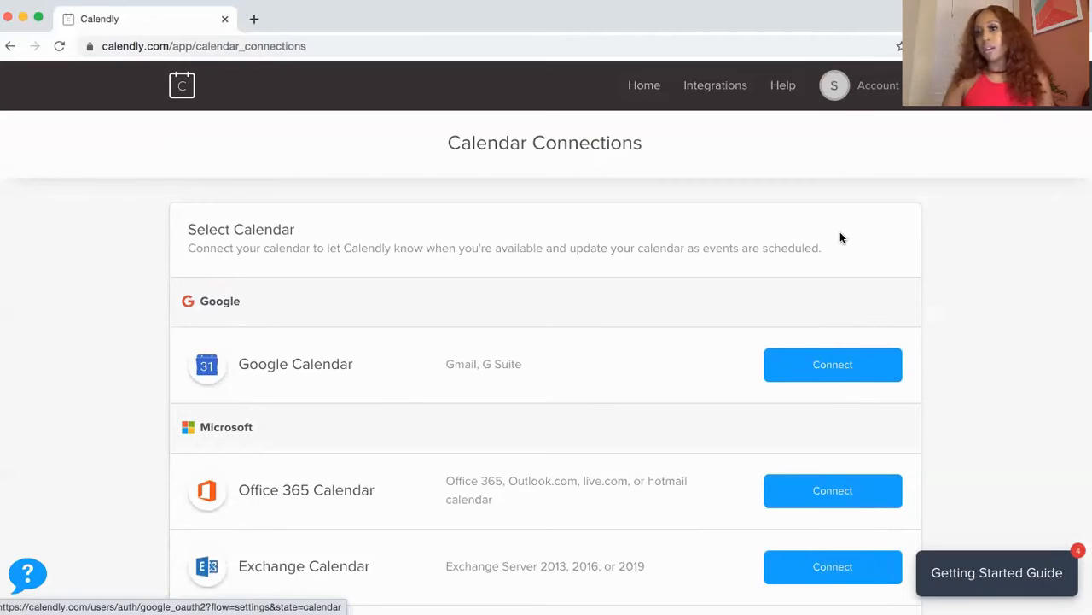
# Open the organization's Users page and look through its team options.
pyautogui.click(864, 103)
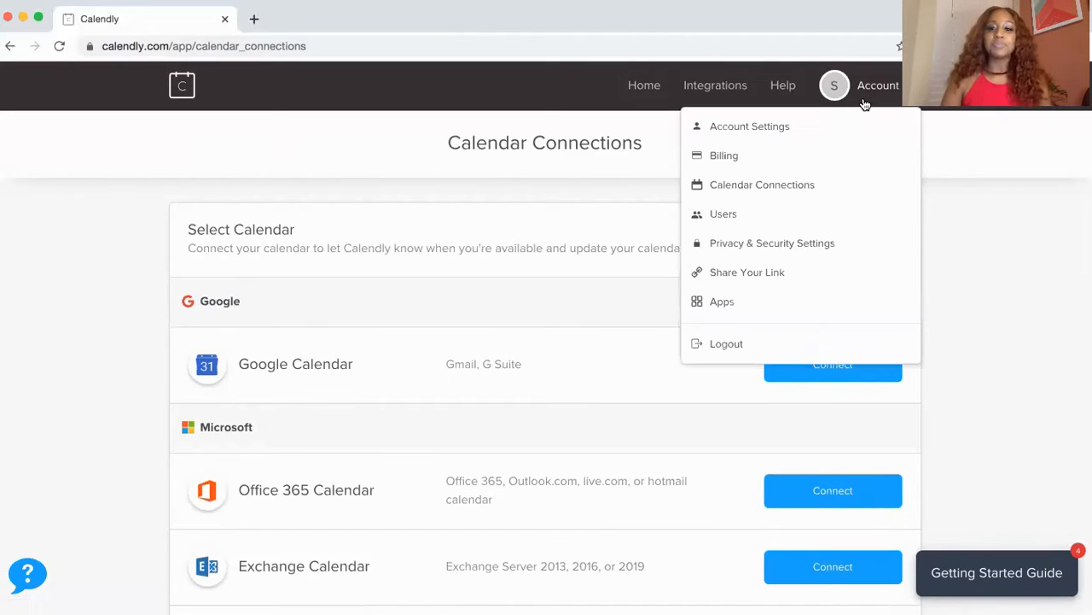
pyautogui.click(755, 214)
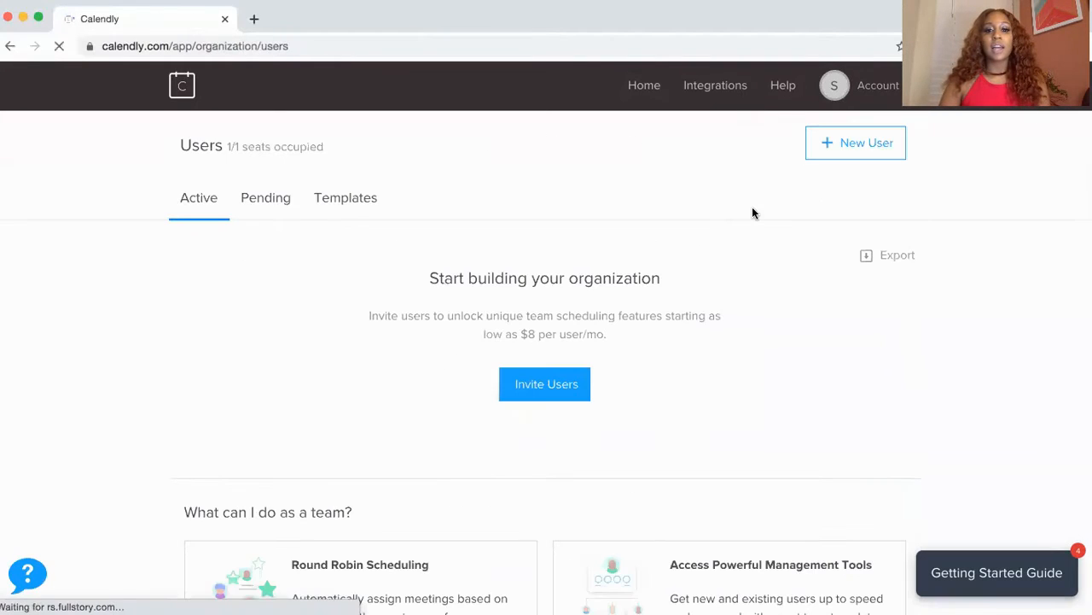
pyautogui.scroll(-5, 614, 270)
pyautogui.scroll(5, 614, 270)
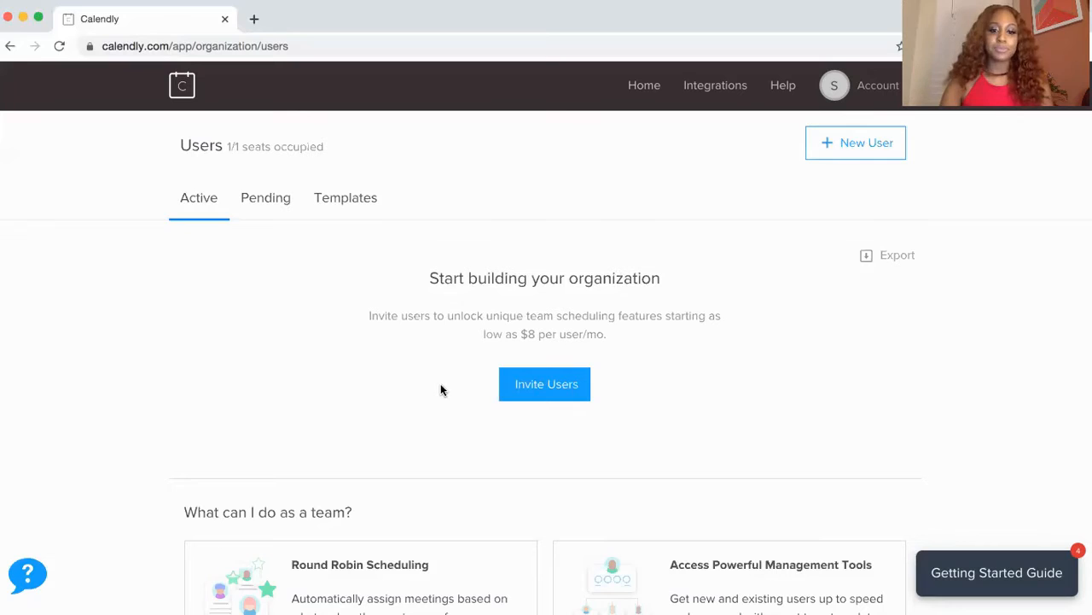
# Open the Integrations page and review the available third-party integrations, from Chrome, Salesforce and Mailchimp to Stripe, PayPal and Zapier.
pyautogui.click(875, 103)
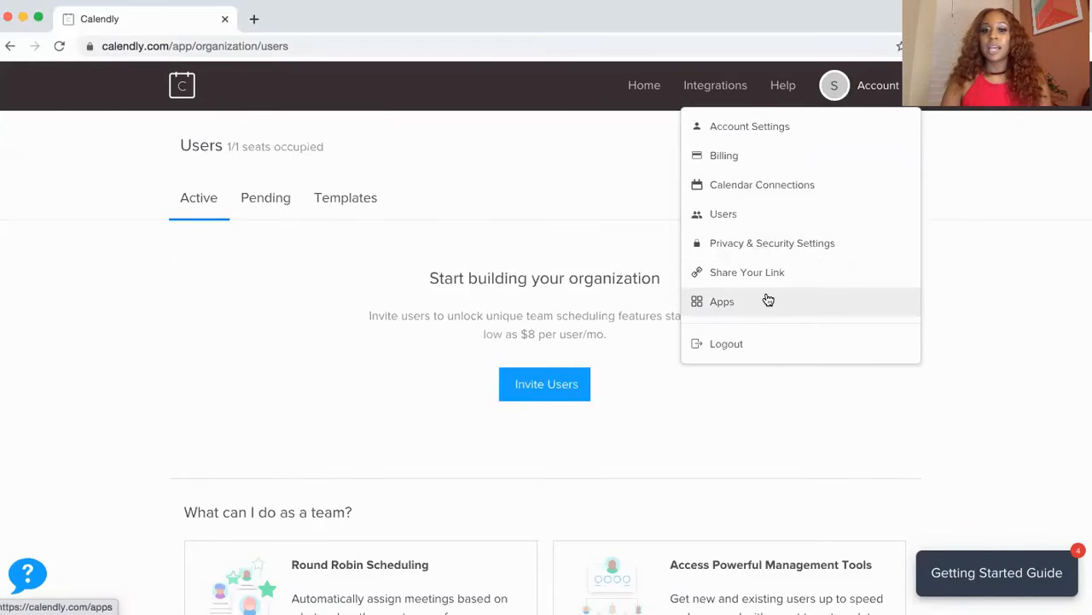
pyautogui.click(734, 85)
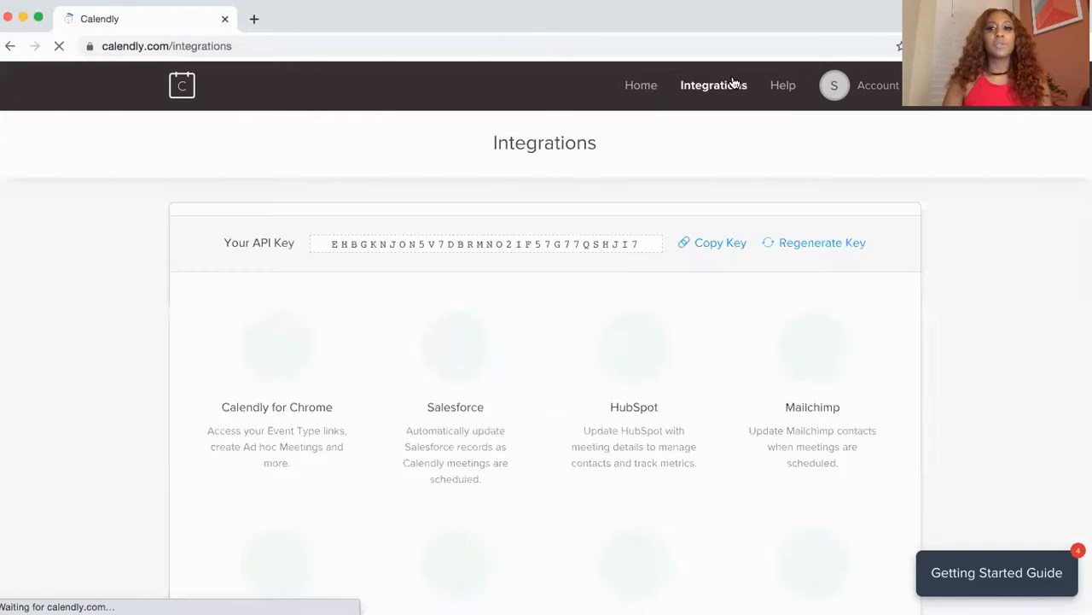
pyautogui.scroll(-5, 503, 330)
pyautogui.scroll(-2, 503, 331)
pyautogui.scroll(6, 503, 330)
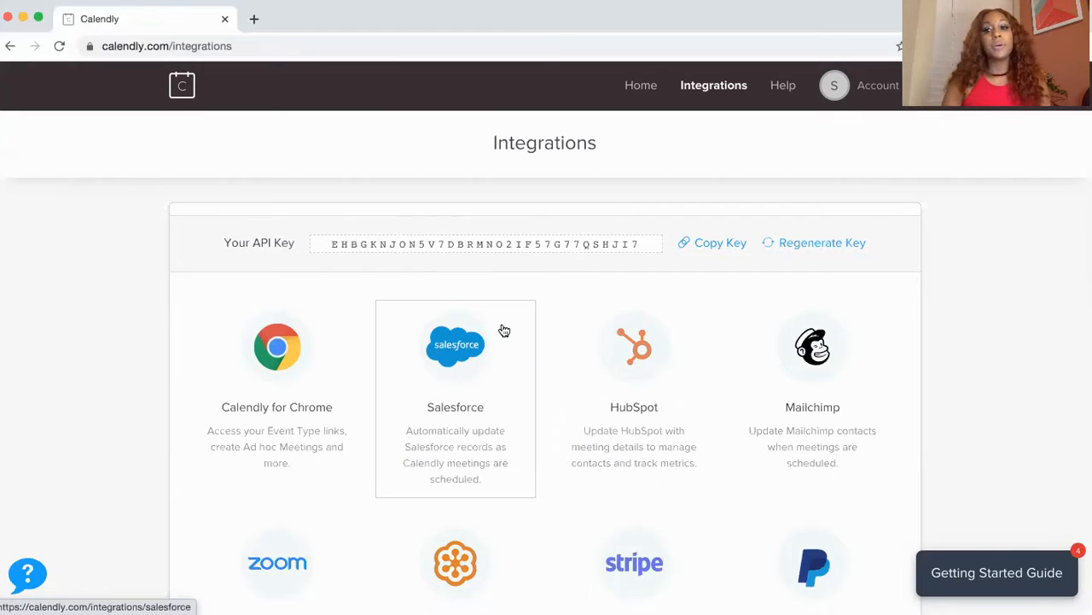
pyautogui.scroll(-2, 503, 329)
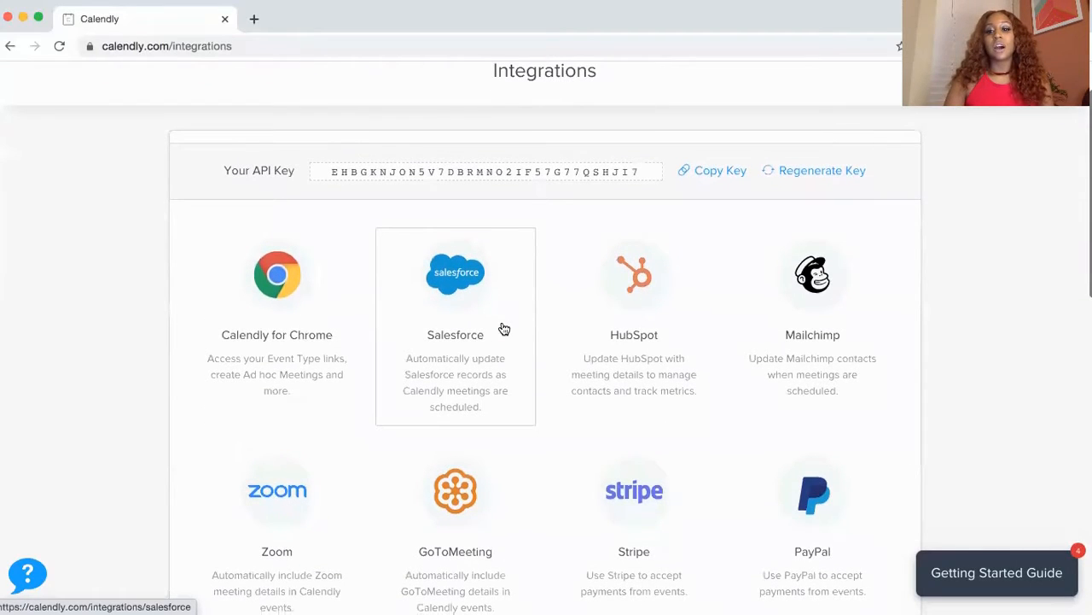
pyautogui.scroll(-2, 503, 327)
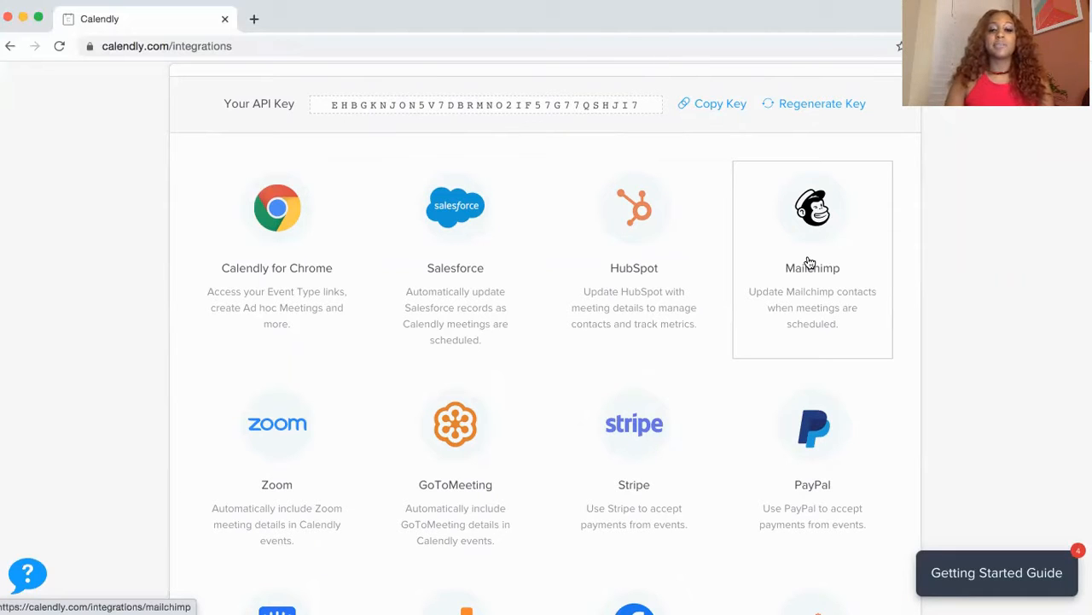
pyautogui.scroll(-3, 810, 261)
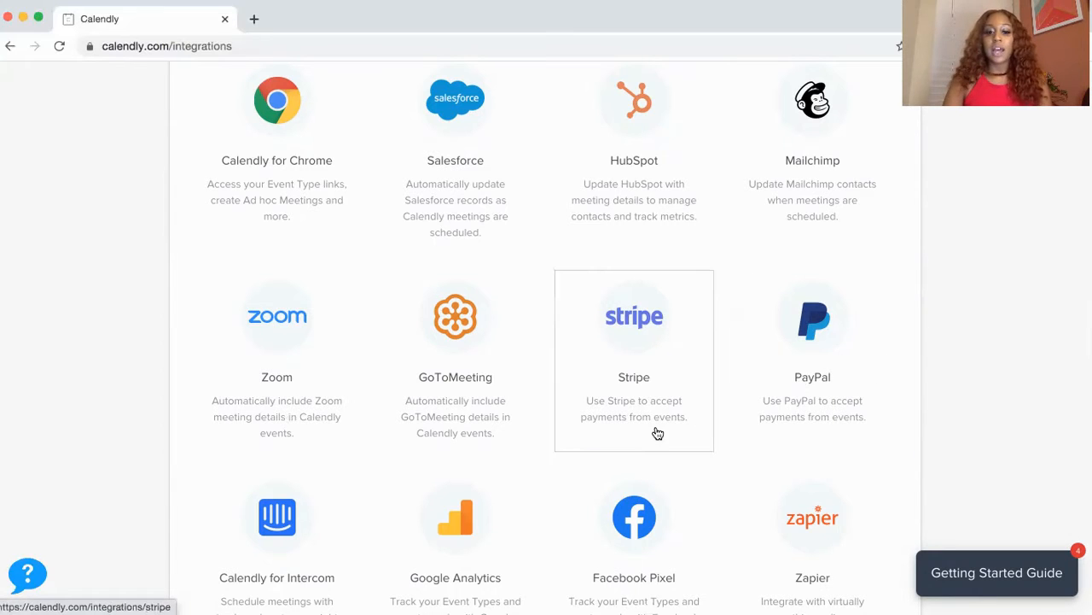
pyautogui.scroll(-5, 654, 432)
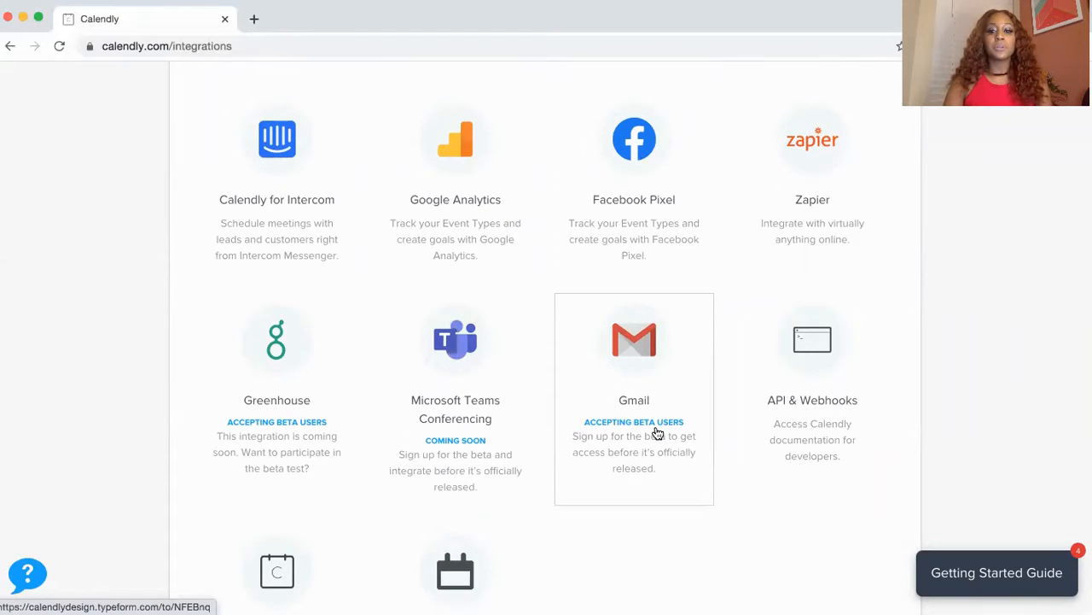
pyautogui.scroll(-2, 657, 434)
pyautogui.scroll(5, 657, 433)
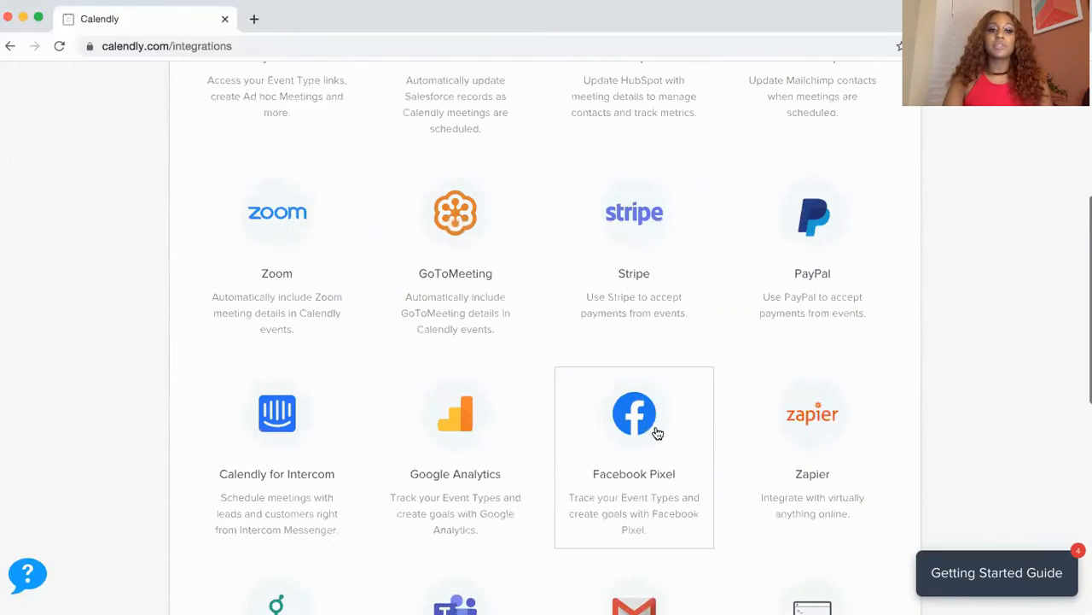
pyautogui.scroll(5, 657, 433)
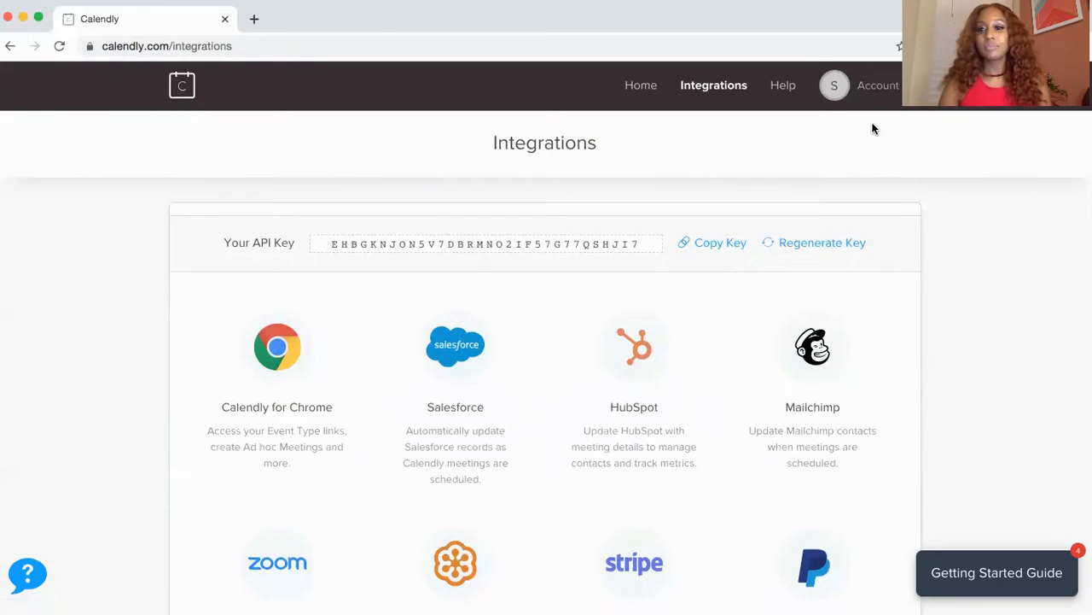
# Return to the home page and view the account's scheduled events.
pyautogui.click(638, 93)
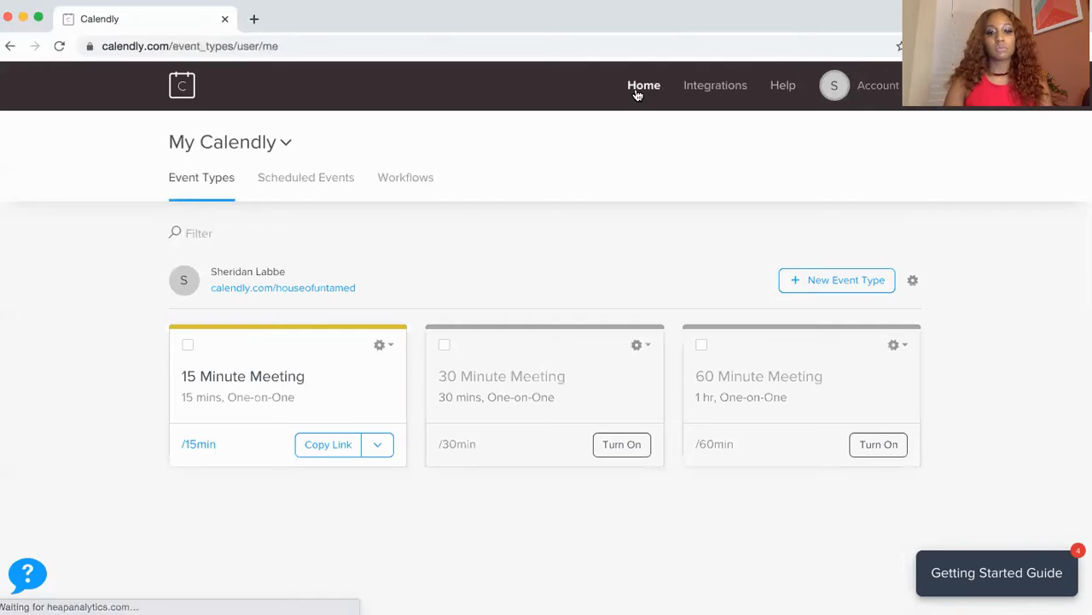
pyautogui.click(333, 196)
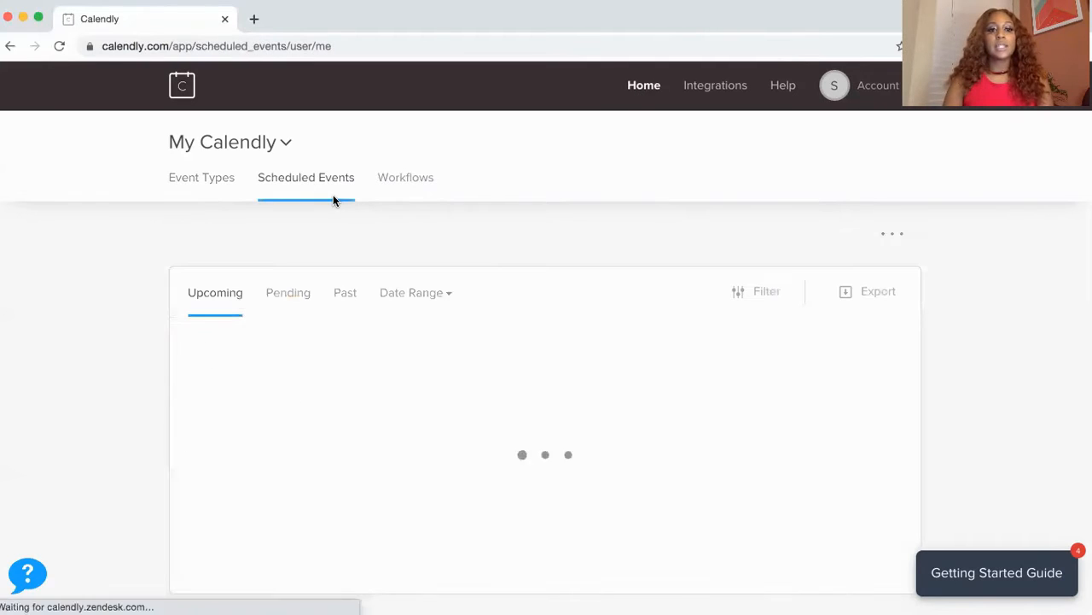
pyautogui.scroll(-2, 329, 204)
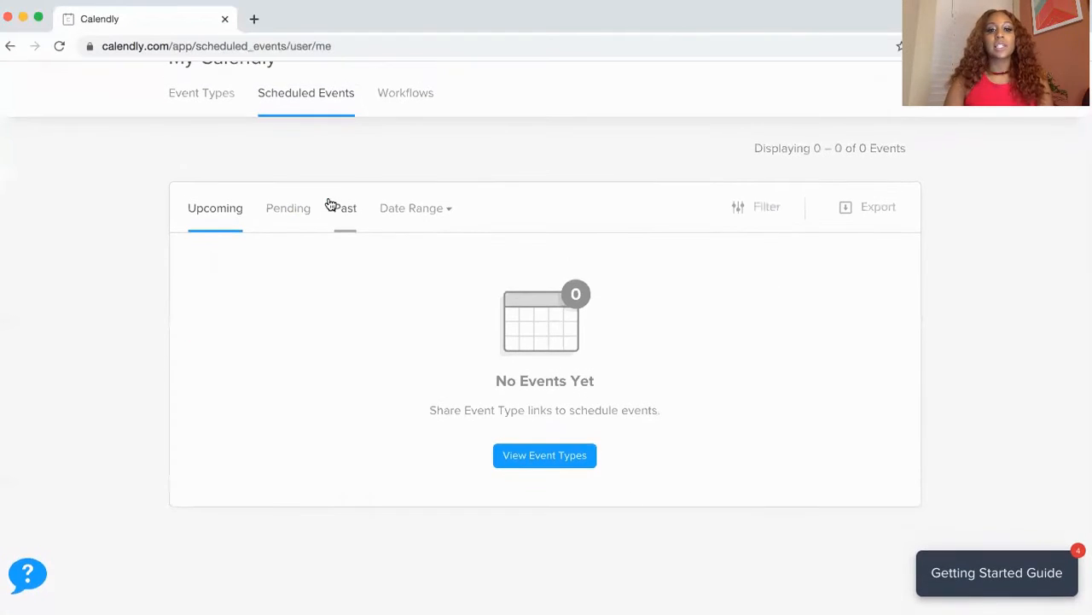
pyautogui.scroll(2, 504, 274)
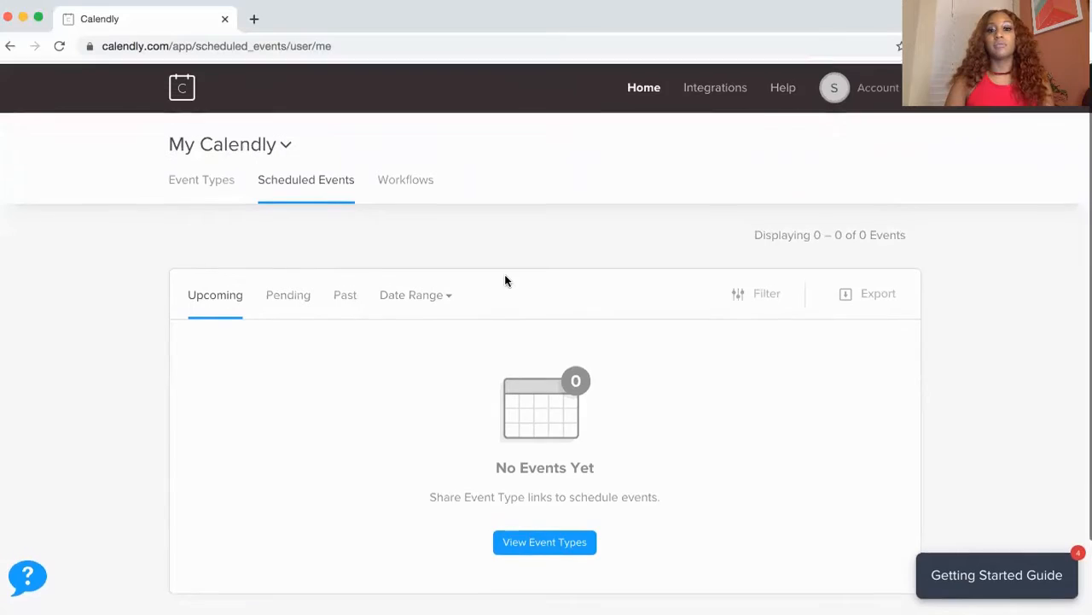
# Open the 15 Minute Meeting event type for editing and expand its "What event is this?" section.
pyautogui.click(210, 196)
pyautogui.click(338, 379)
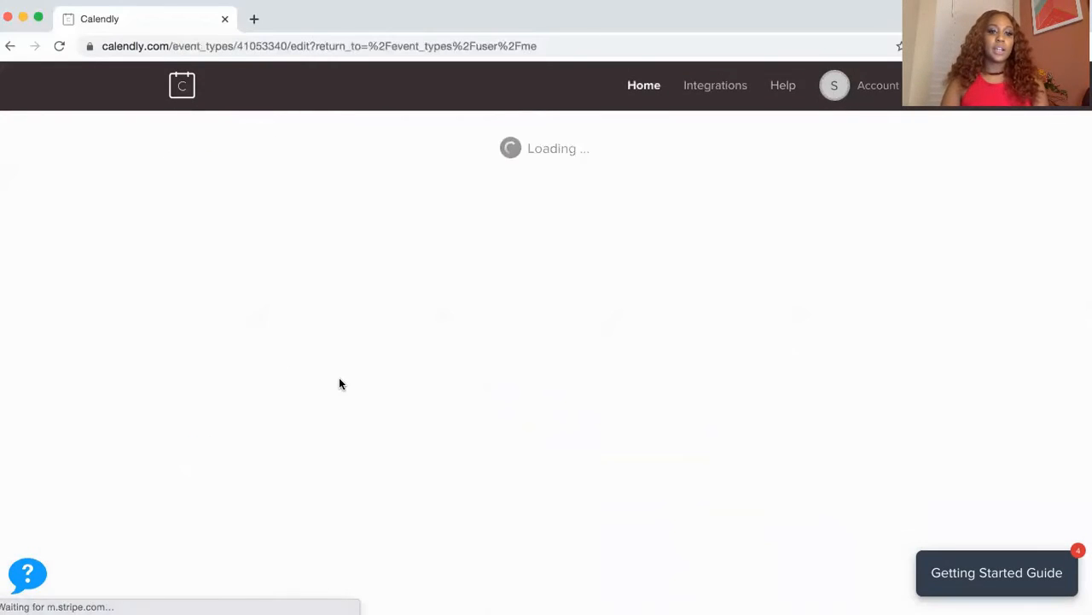
pyautogui.click(326, 280)
# Rename the event type as "New Client Consultation".
pyautogui.click(282, 368)
pyautogui.press('super+a')
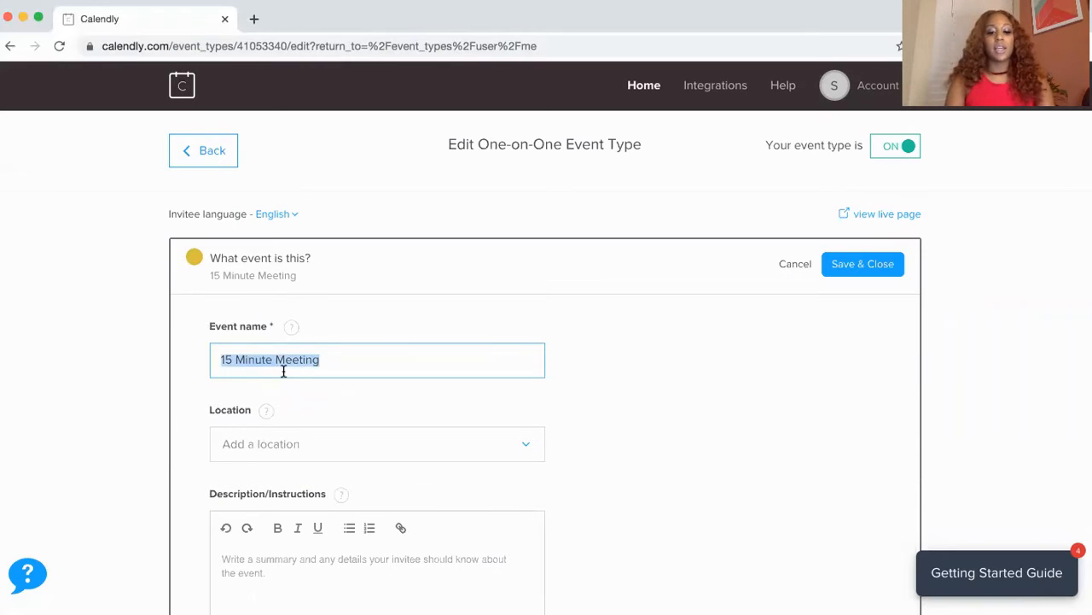
pyautogui.write('Marke')
pyautogui.press('BackSpace')
pyautogui.press('BackSpace')
pyautogui.press('BackSpace')
pyautogui.press('BackSpace')
pyautogui.press('BackSpace')
pyautogui.write('New Client Consultat')
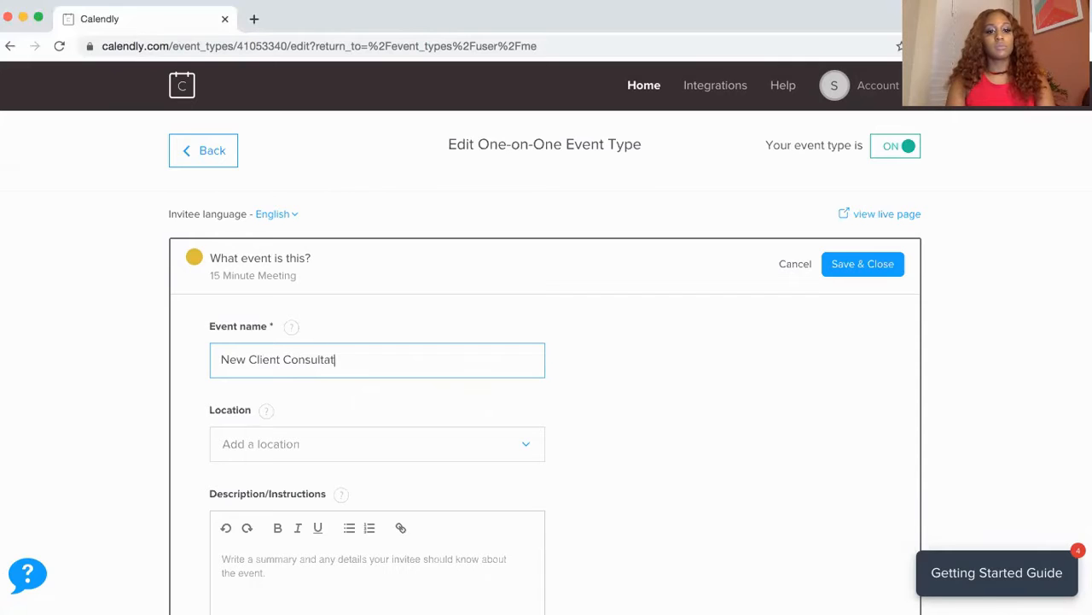
pyautogui.write('ion')
# Set the event's location to a phone call with the "I will call my invitee" option.
pyautogui.scroll(-3, 269, 350)
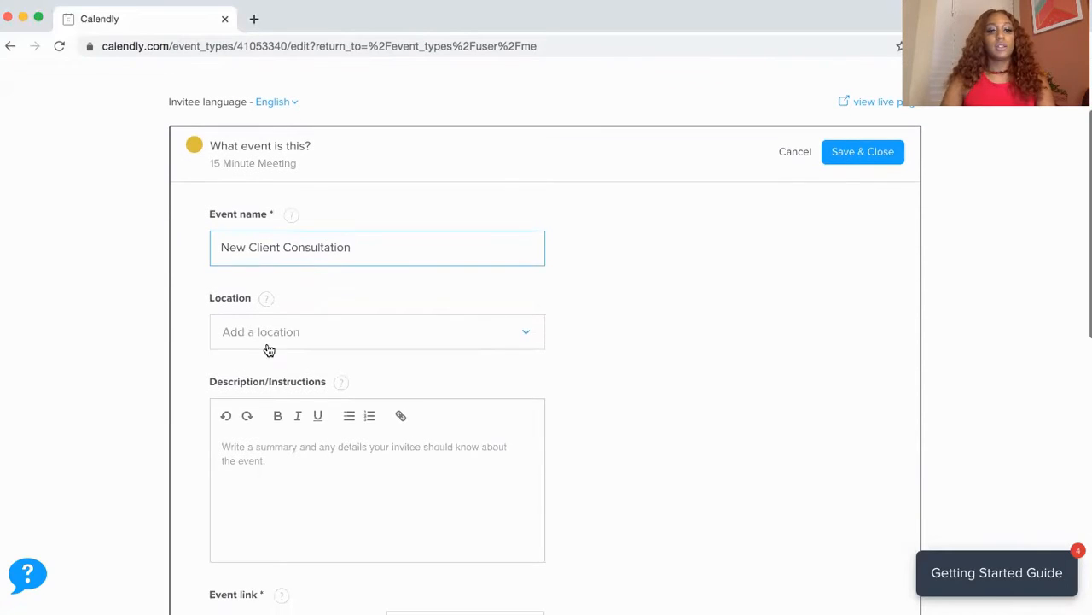
pyautogui.click(272, 336)
pyautogui.click(277, 434)
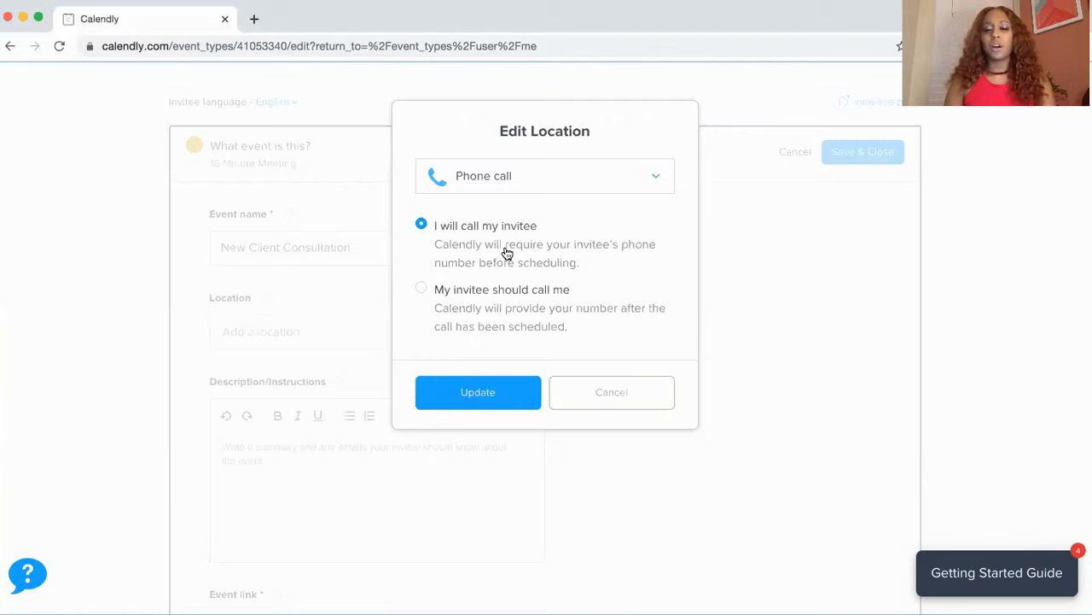
pyautogui.click(499, 390)
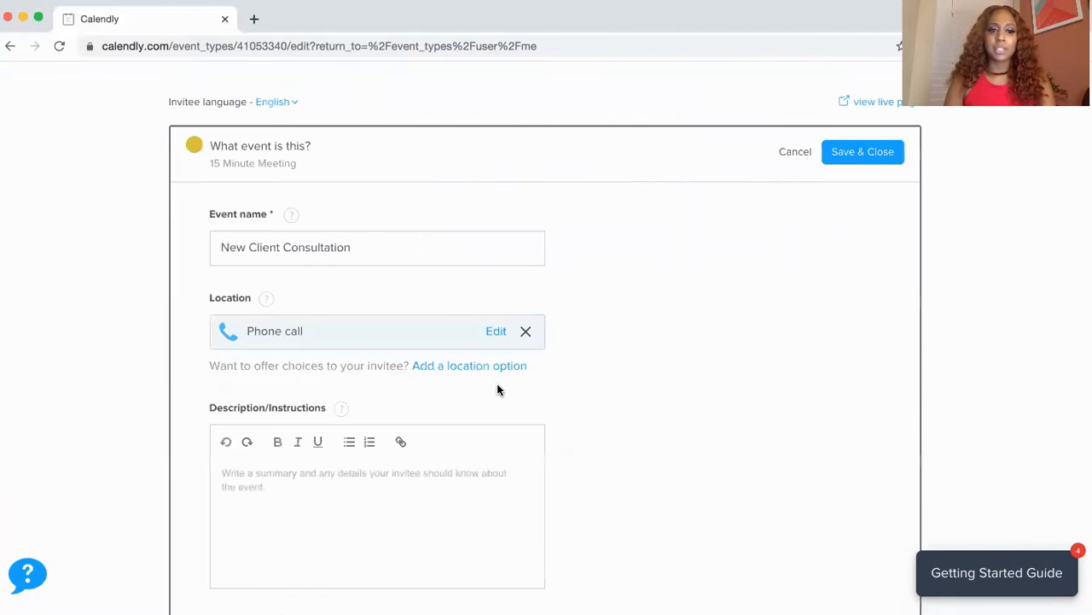
# Enter "This consultation is for new clients wanting to book marketing and design services." as the event's description.
pyautogui.scroll(-3, 461, 401)
pyautogui.click(431, 413)
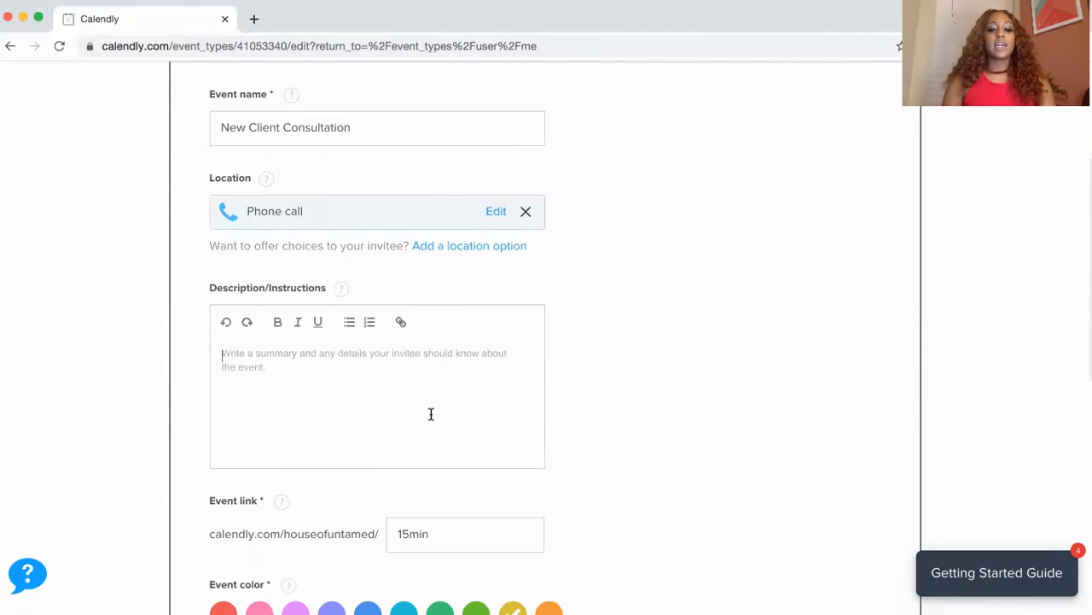
pyautogui.write('Thi')
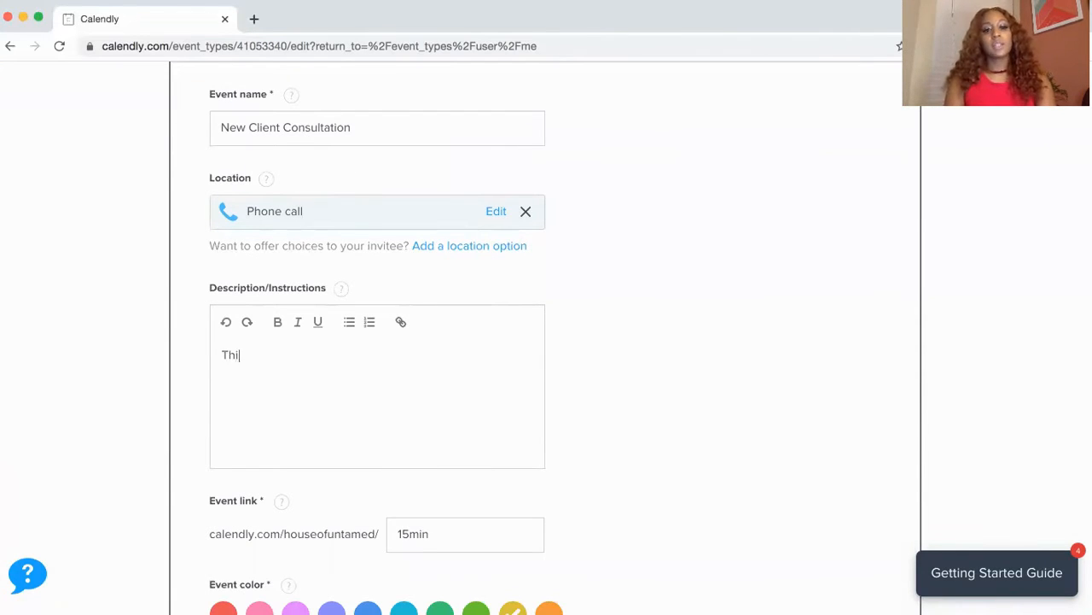
pyautogui.write('s consultati')
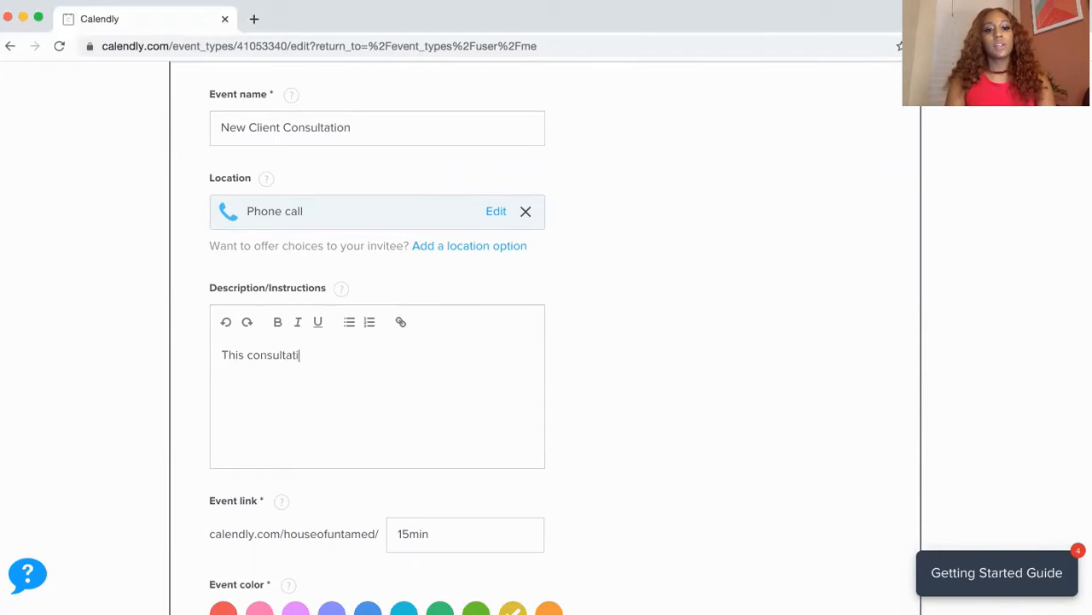
pyautogui.write('on is for new clie')
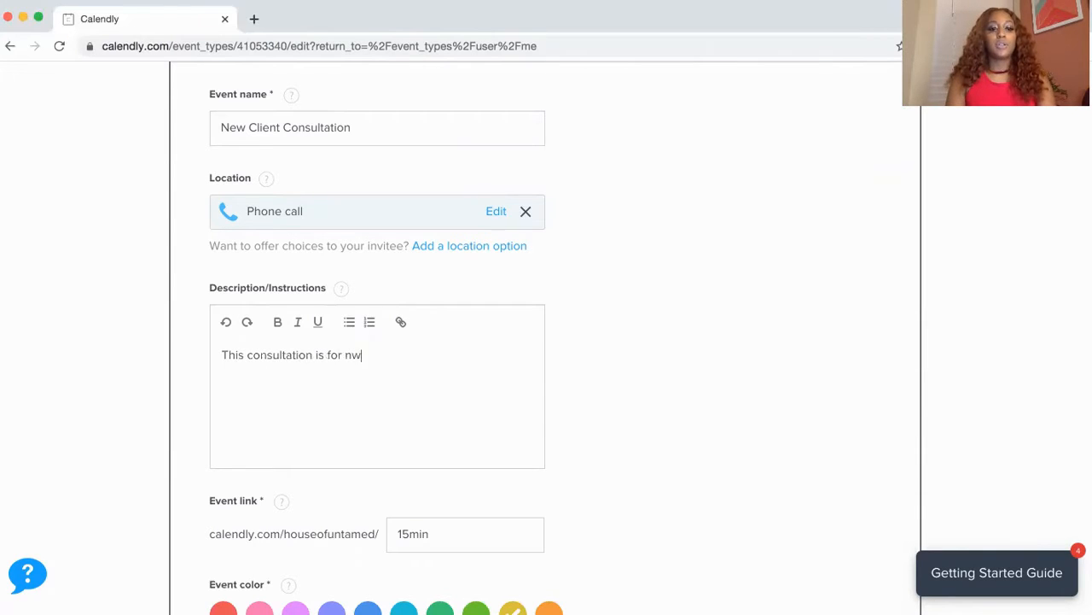
pyautogui.write('nts ')
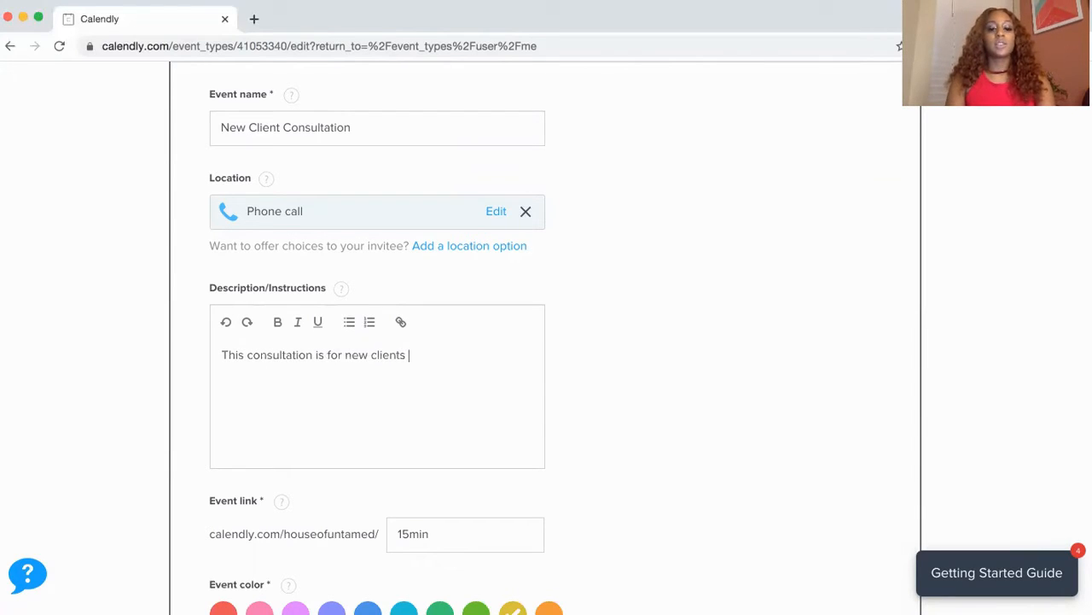
pyautogui.write('wanting to book marketinv an')
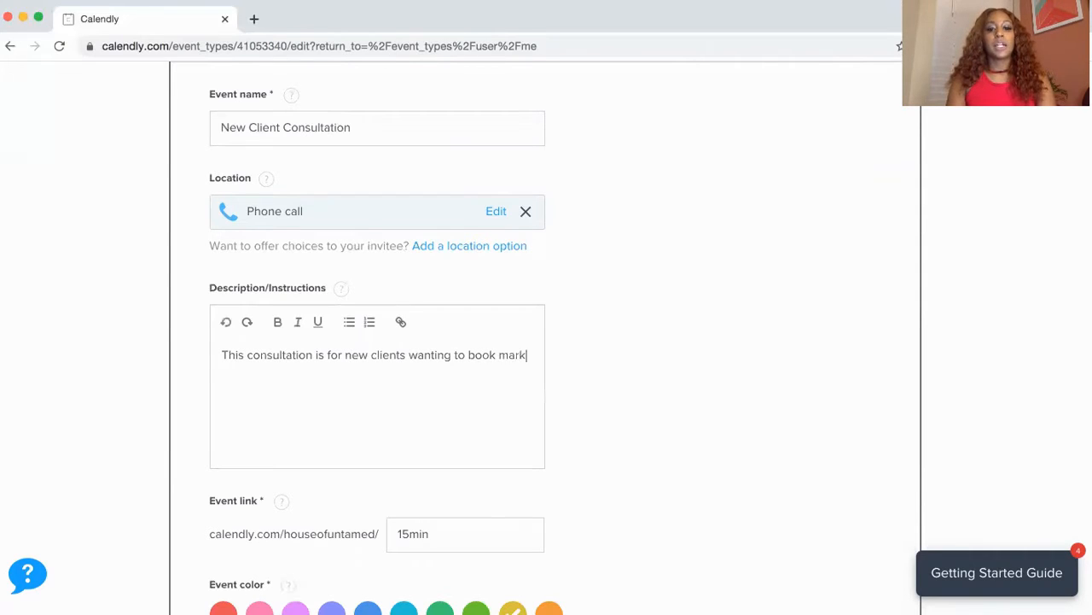
pyautogui.press('BackSpace')
pyautogui.press('BackSpace')
pyautogui.press('BackSpace')
pyautogui.write('g and desin')
pyautogui.press('BackSpace')
pyautogui.press('BackSpace')
pyautogui.write('gn servc')
pyautogui.press('BackSpace')
pyautogui.write('ices.')
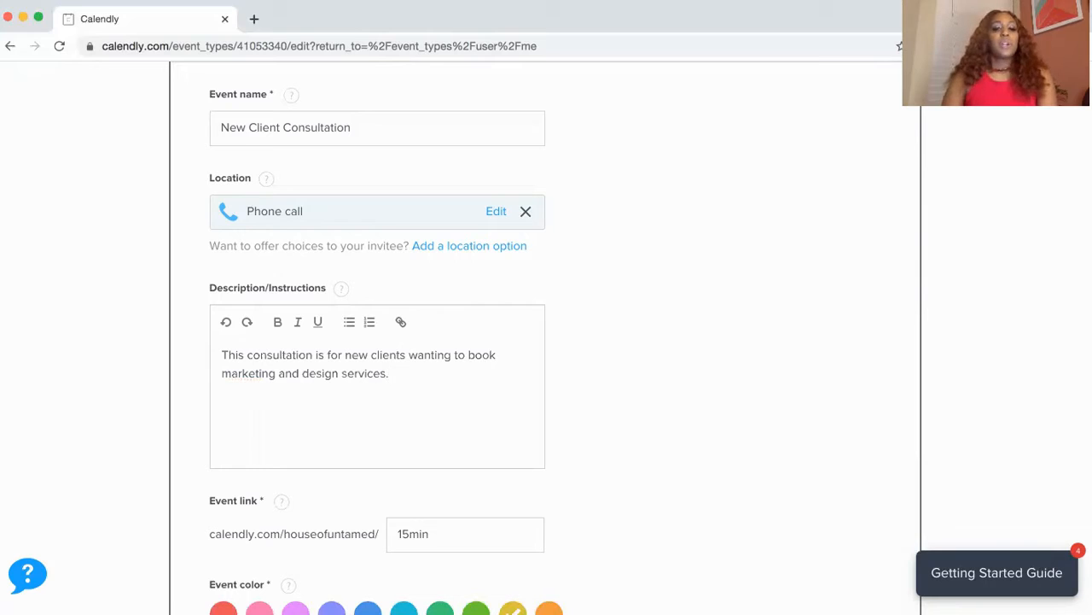
# Add a separate line to the event description reading "visit my porfolio" followed by the marketing portfolio's web address.
pyautogui.press('Return')
pyautogui.press('Return')
pyautogui.write('she')
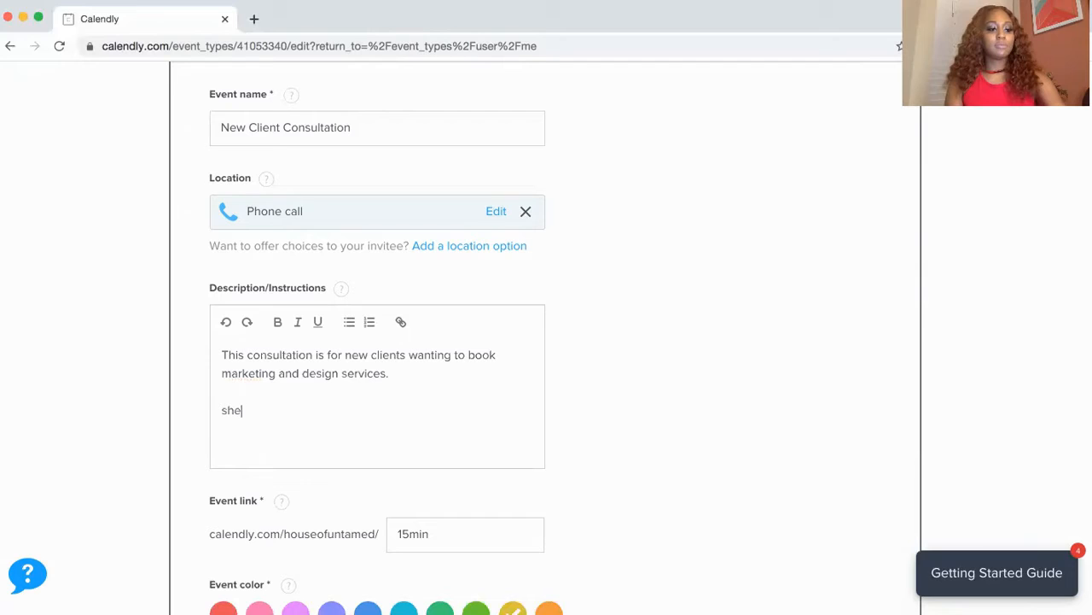
pyautogui.write('re')
pyautogui.press('BackSpace')
pyautogui.press('BackSpace')
pyautogui.press('BackSpace')
pyautogui.press('BackSpace')
pyautogui.press('BackSpace')
pyautogui.write('visit ')
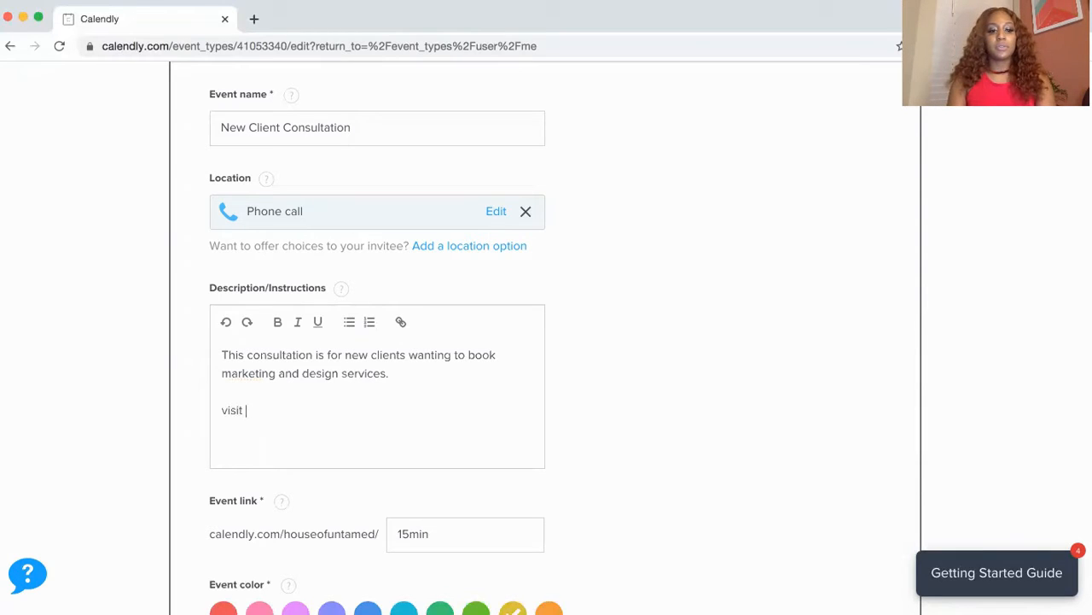
pyautogui.write('my porfolio sh')
pyautogui.press('BackSpace')
pyautogui.press('BackSpace')
pyautogui.press('BackSpace')
pyautogui.write('sheridanlabbe.co/marketing portfolio')
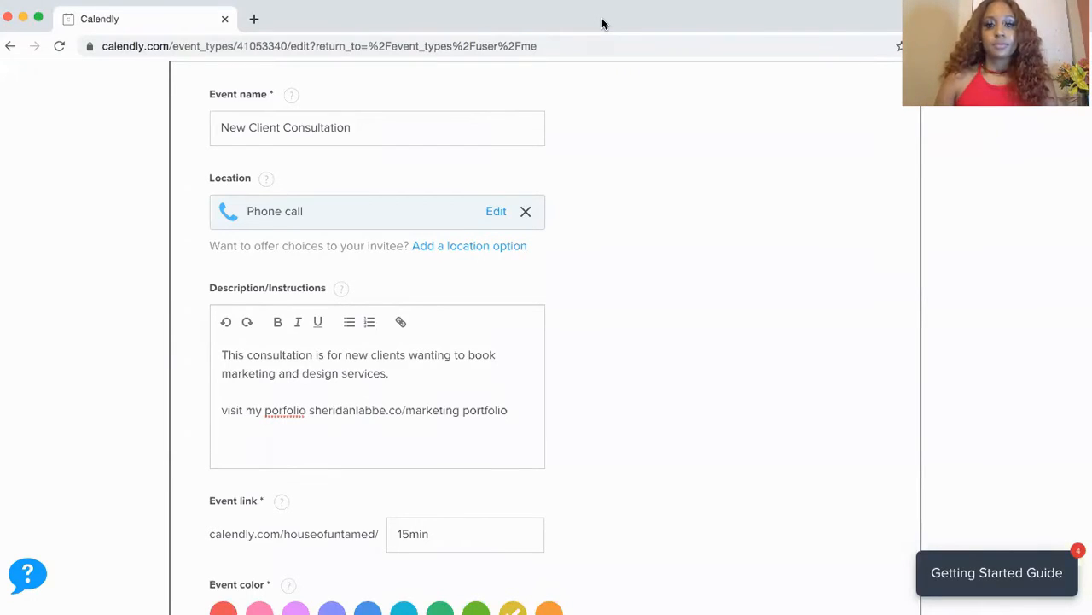
# Correct the misspelled word "porfolio" in the event description to "portfolio".
pyautogui.scroll(-3, 402, 330)
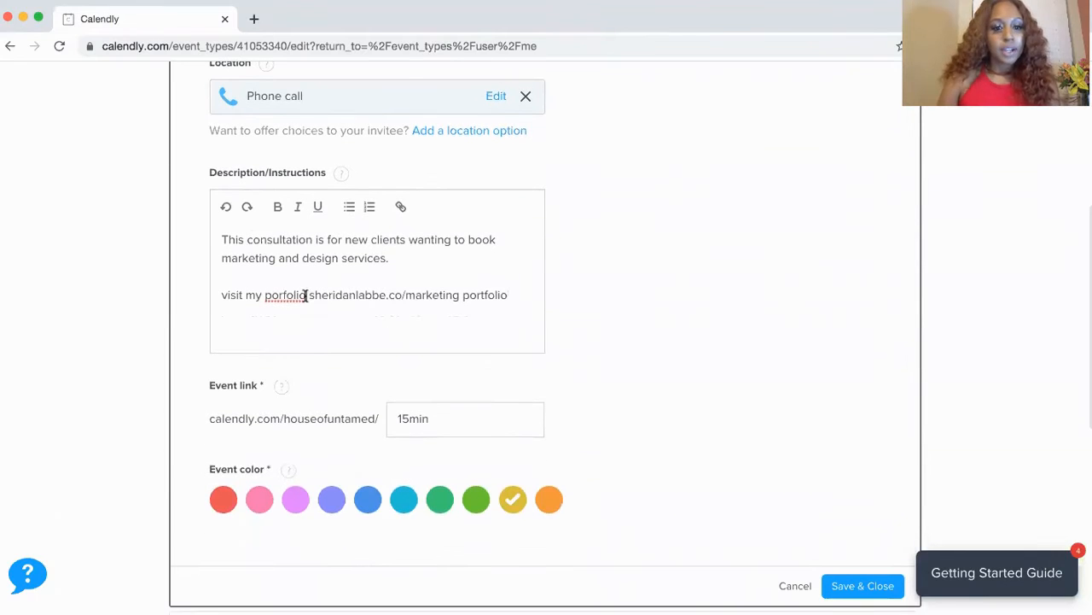
pyautogui.click(282, 295)
pyautogui.write('t')
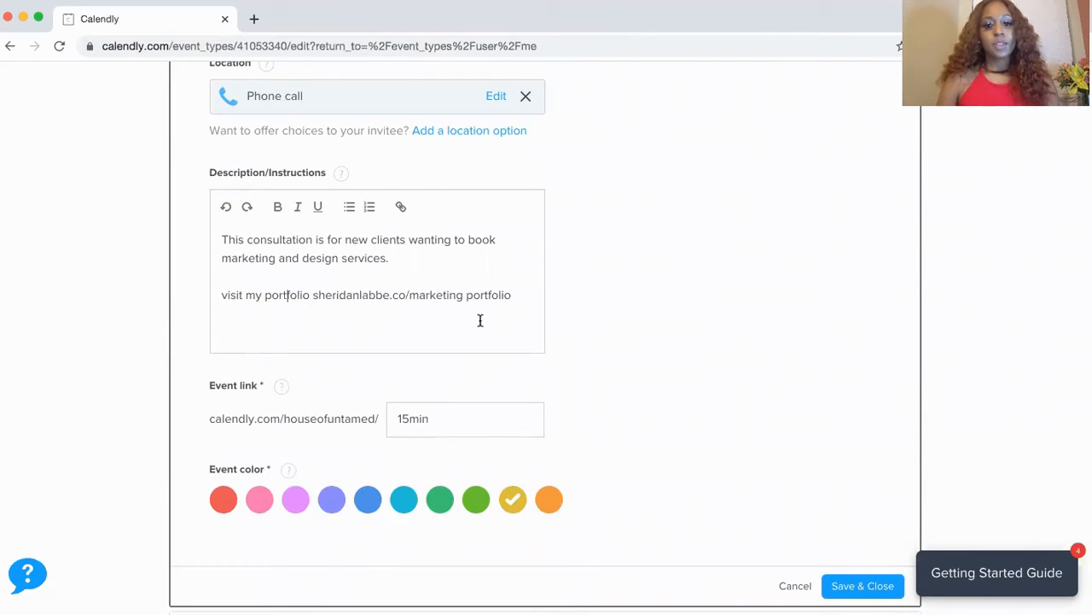
# Turn the portfolio web address in the description into a hyperlink, using the same text as its link URL.
pyautogui.moveTo(511, 295); pyautogui.dragTo(314, 295)
pyautogui.press('super+c')
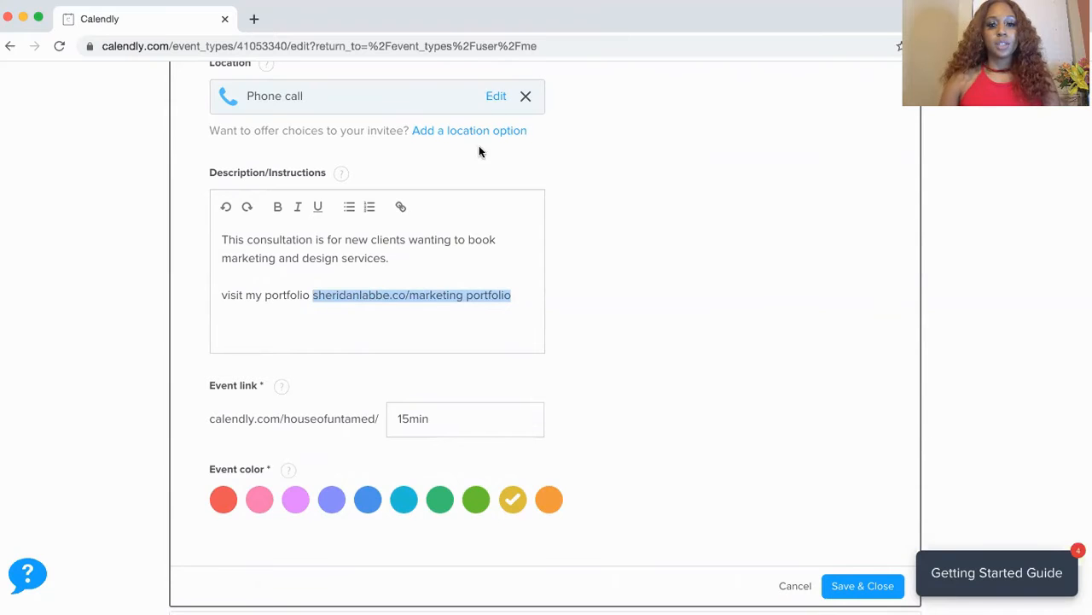
pyautogui.click(398, 208)
pyautogui.click(449, 281)
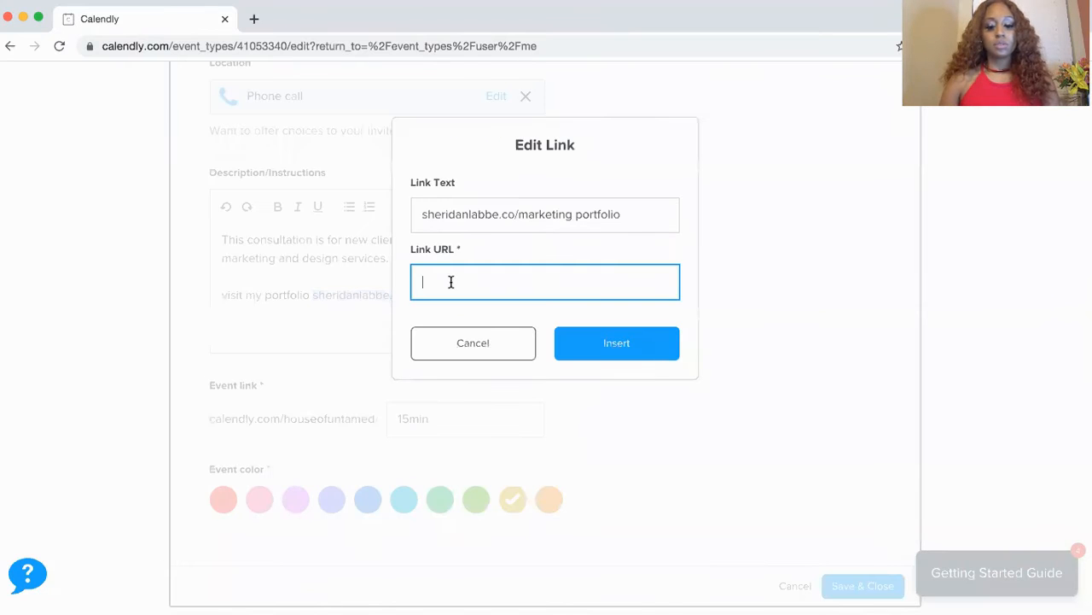
pyautogui.press('super+v')
pyautogui.click(616, 342)
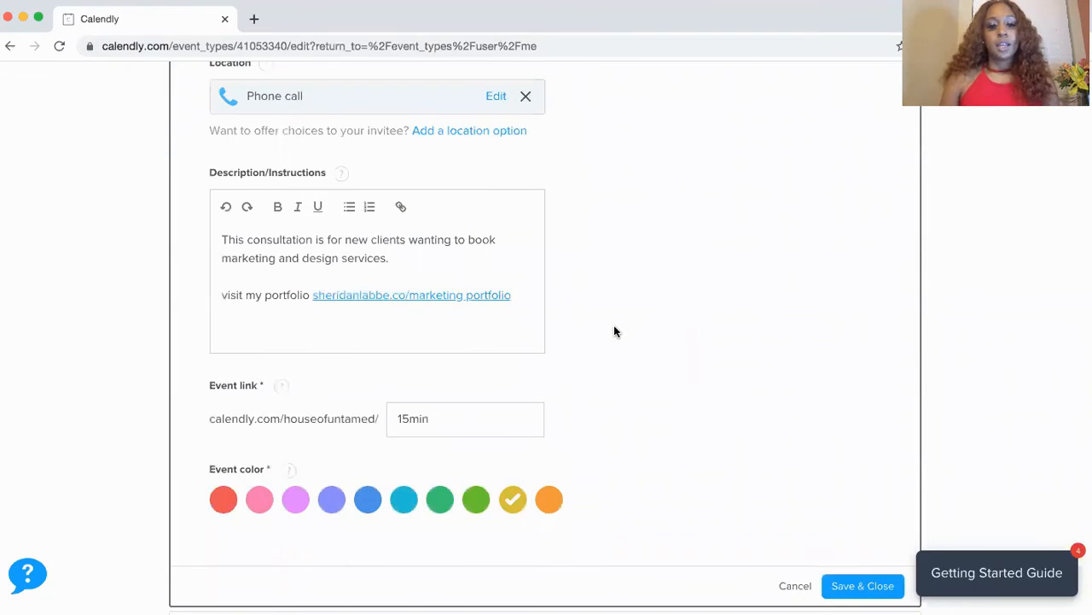
# Set the ending of the event link to "newclient".
pyautogui.scroll(-1, 614, 329)
pyautogui.doubleClick(483, 362)
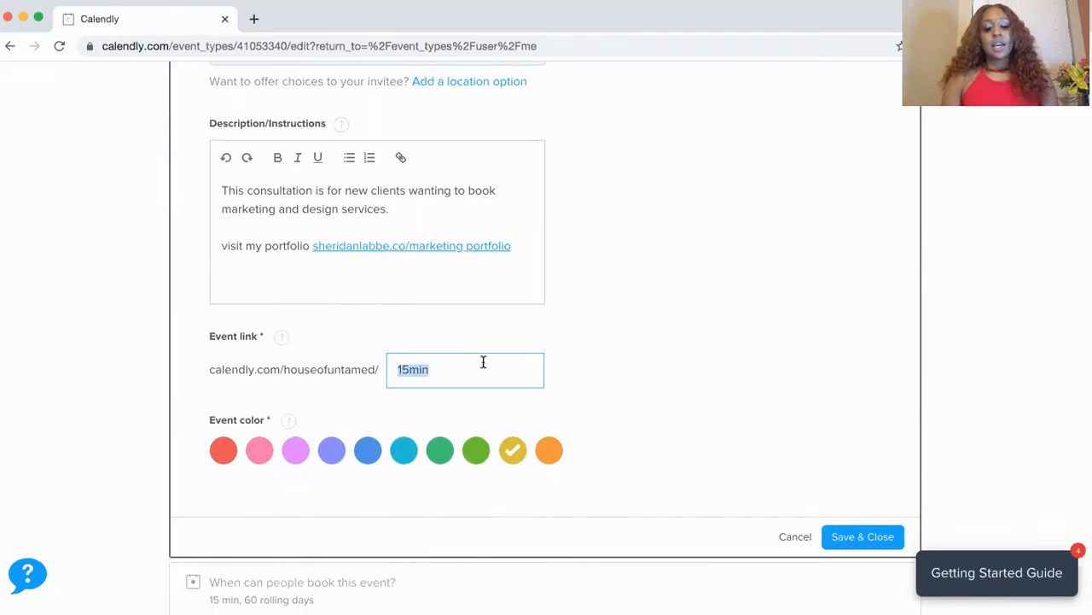
pyautogui.write('my')
pyautogui.press('BackSpace')
pyautogui.press('BackSpace')
pyautogui.write('n')
pyautogui.press('BackSpace')
pyautogui.write('newclient')
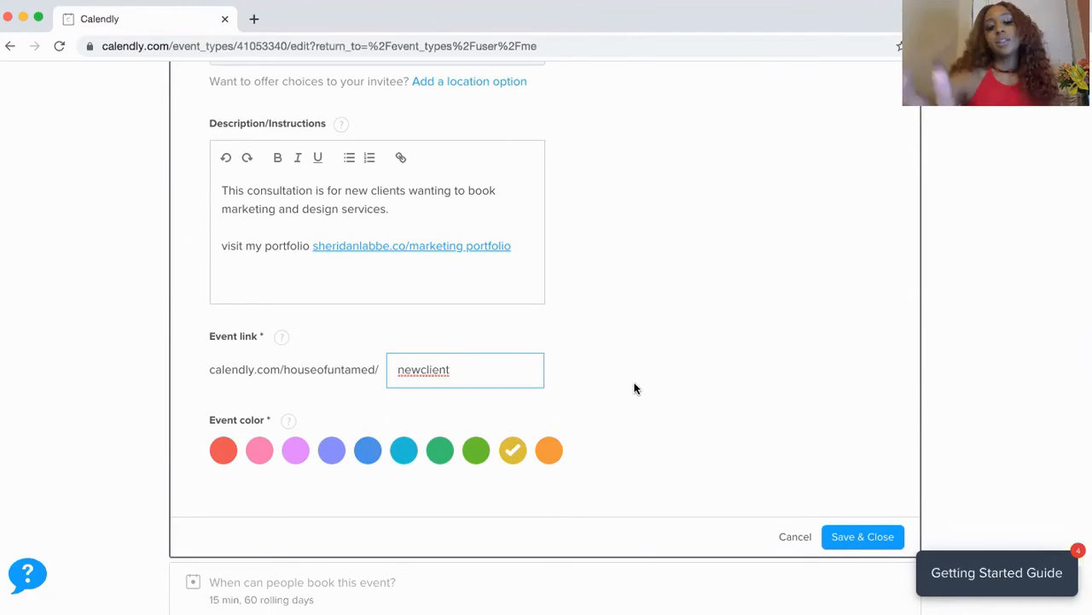
# Select yellow as the event color, and save and close the event details section.
pyautogui.click(517, 451)
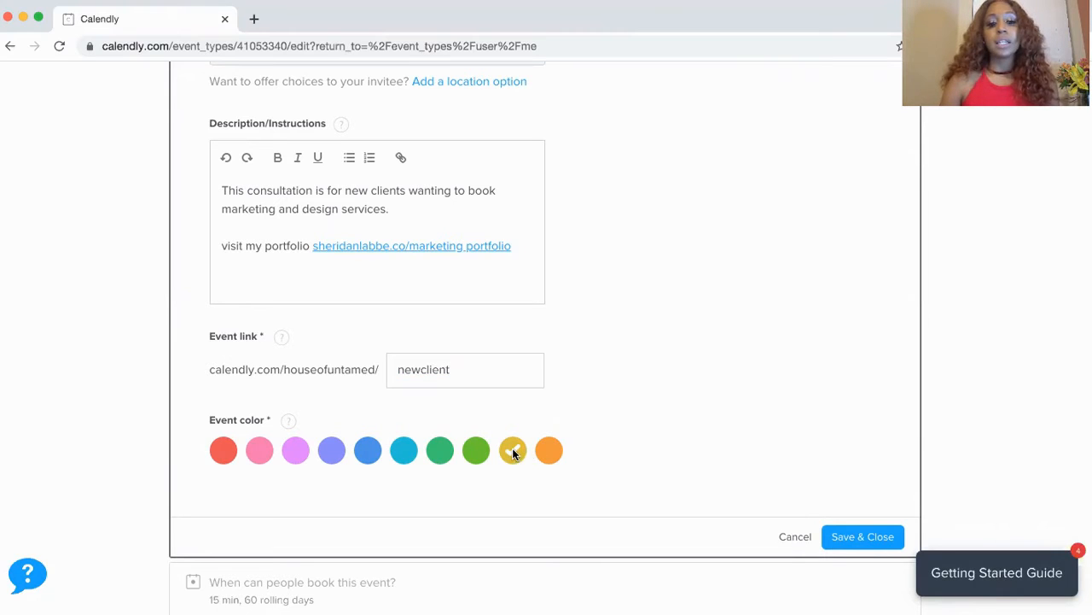
pyautogui.scroll(-5, 769, 384)
pyautogui.click(856, 309)
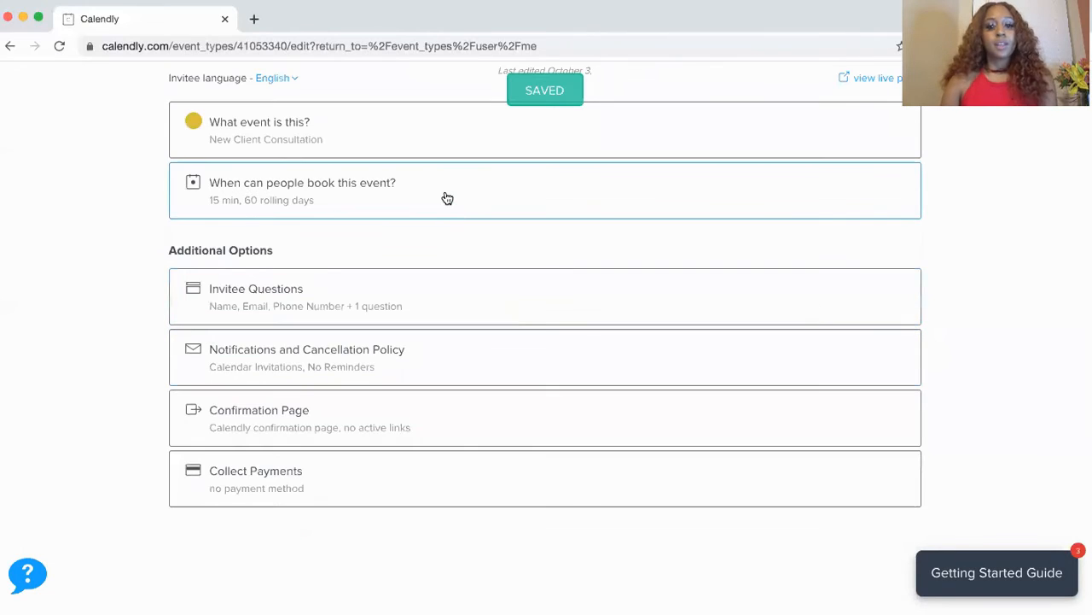
# Expand the "When can people book this event?" section and set the event duration to 60 min.
pyautogui.click(447, 197)
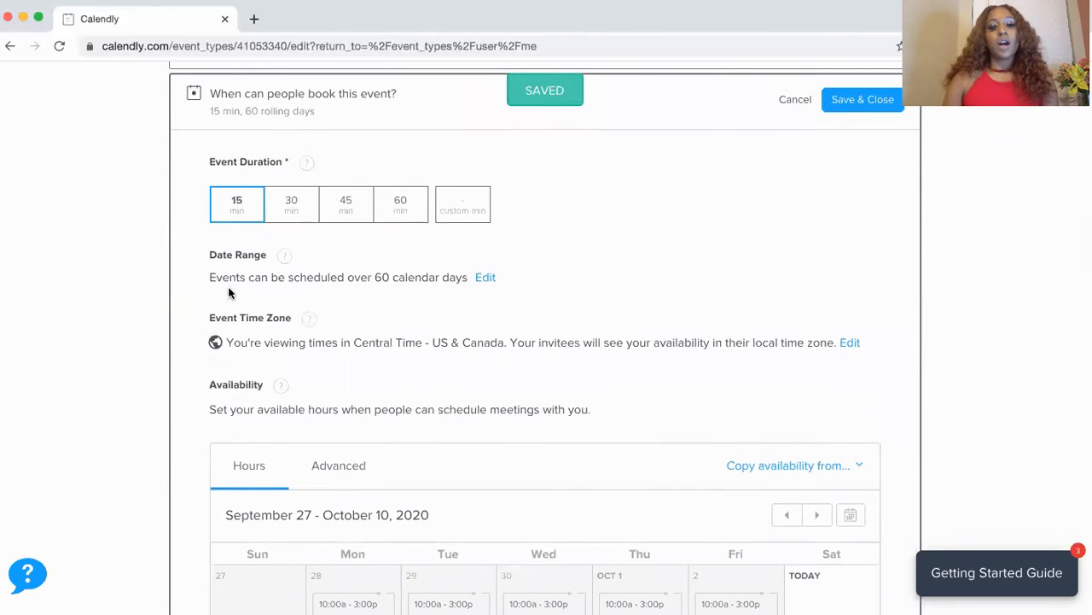
pyautogui.click(406, 211)
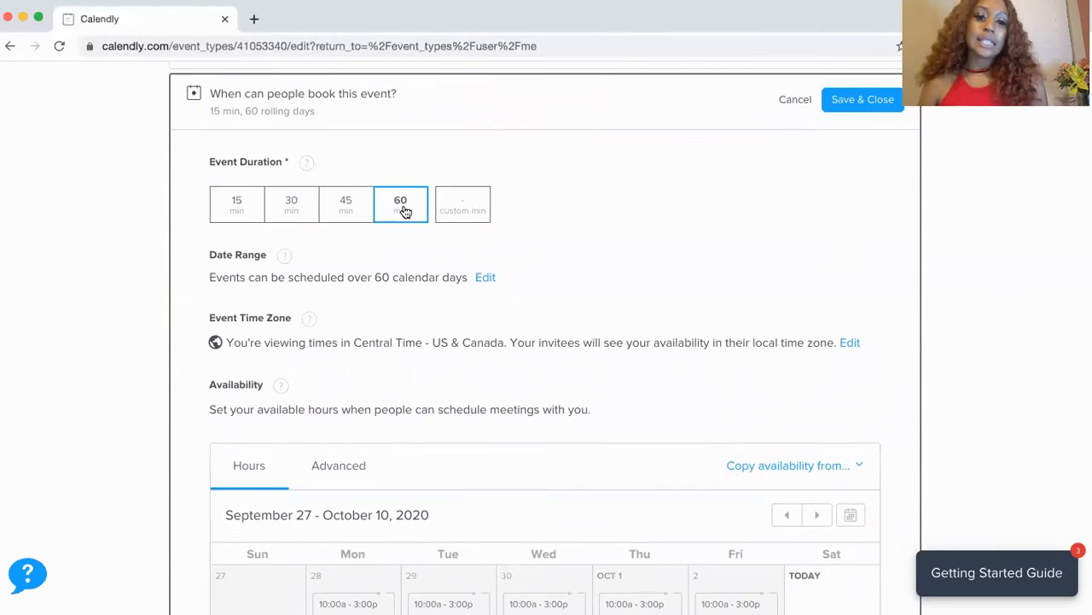
# Change the end of the Monday, September 28 availability to 05:00 pm and apply it to that date only.
pyautogui.scroll(-2, 403, 274)
pyautogui.scroll(-3, 402, 269)
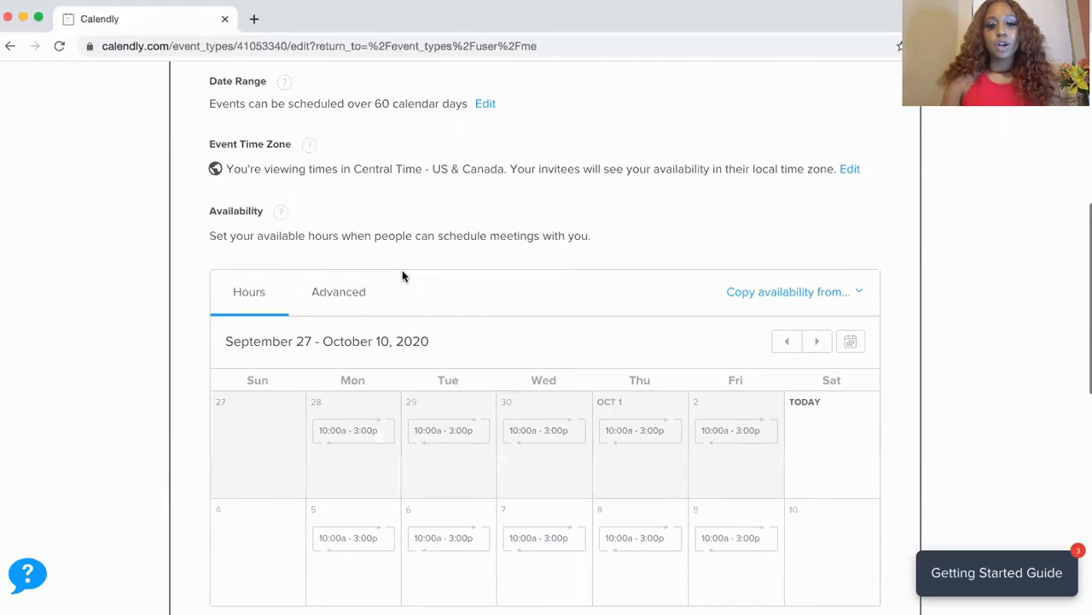
pyautogui.scroll(1, 353, 255)
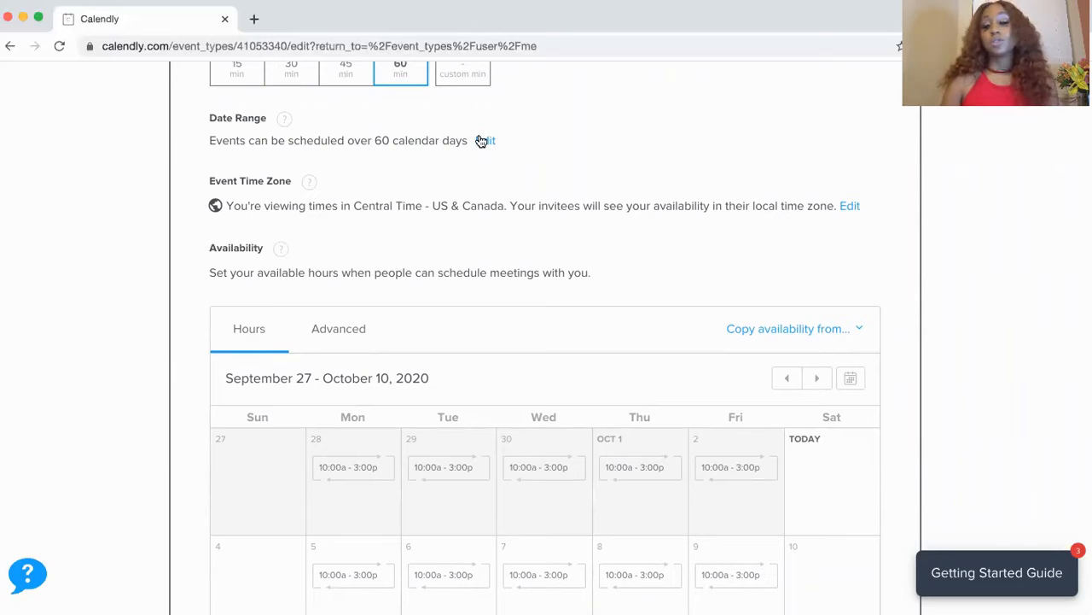
pyautogui.scroll(-5, 530, 209)
pyautogui.scroll(3, 529, 209)
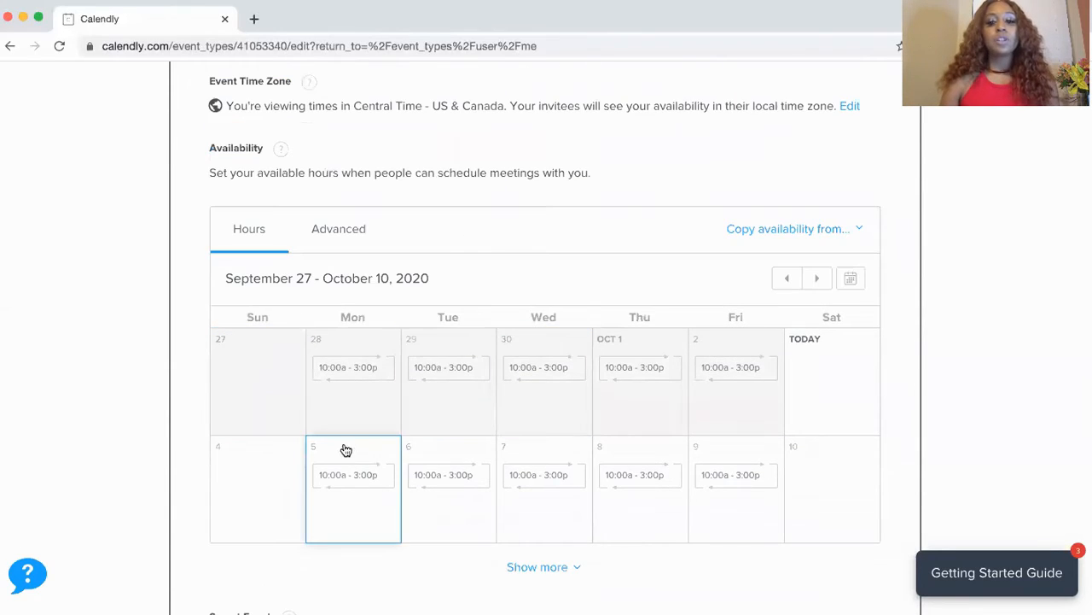
pyautogui.click(350, 367)
pyautogui.click(531, 183)
pyautogui.press('BackSpace')
pyautogui.press('BackSpace')
pyautogui.press('BackSpace')
pyautogui.press('BackSpace')
pyautogui.press('BackSpace')
pyautogui.press('BackSpace')
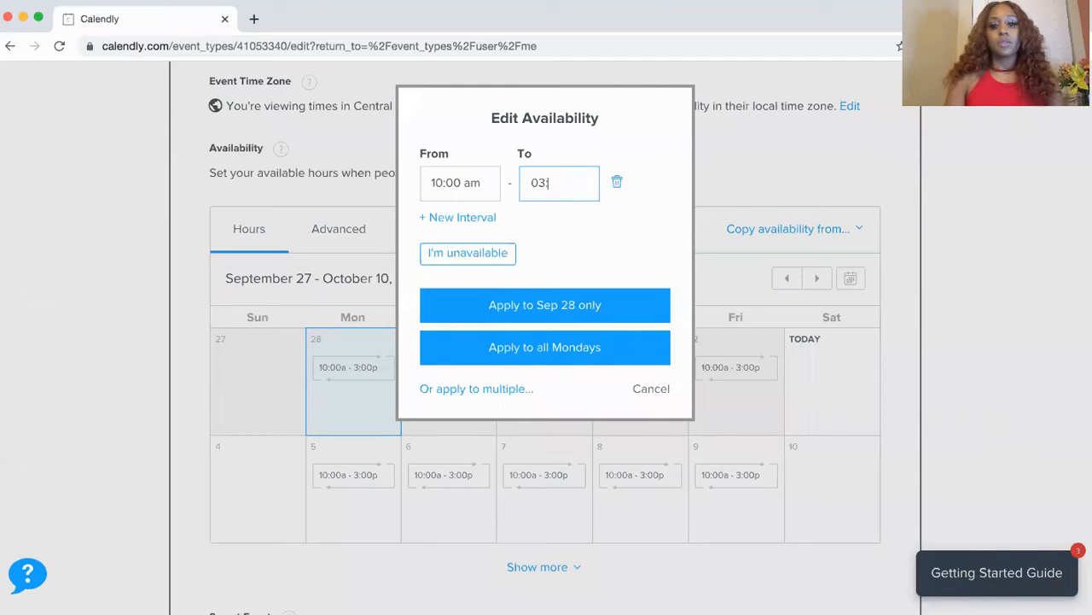
pyautogui.write('05')
pyautogui.press('BackSpace')
pyautogui.press('BackSpace')
pyautogui.write('5:00 pm')
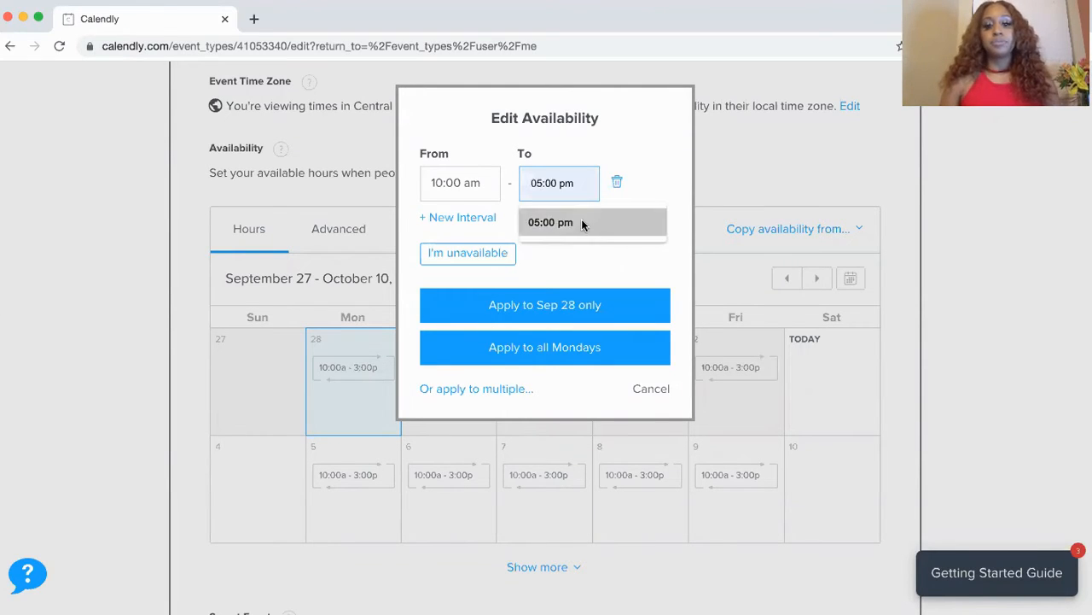
pyautogui.click(581, 220)
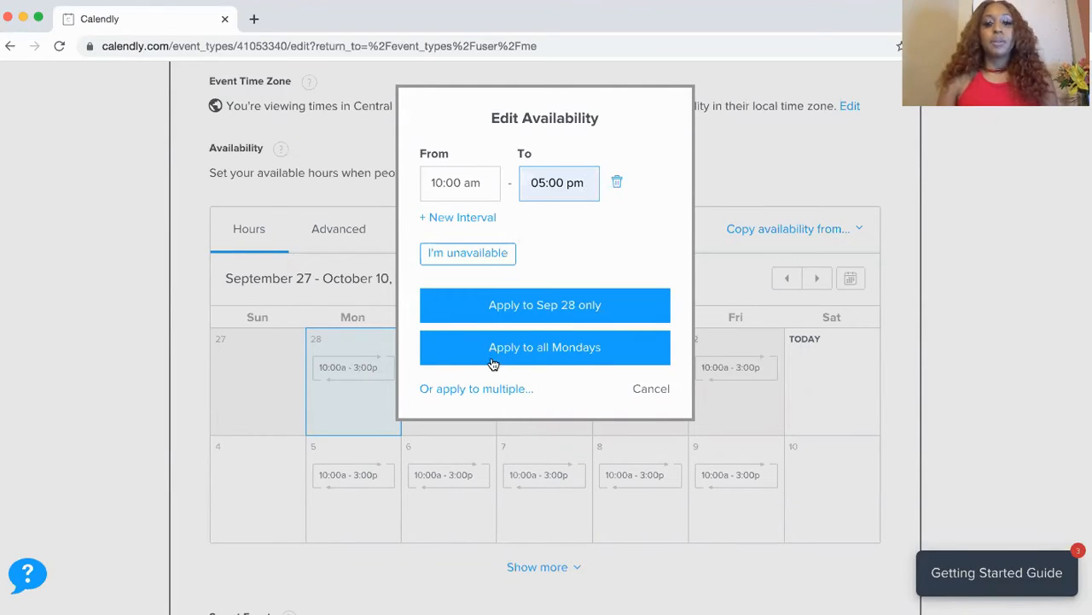
pyautogui.click(493, 324)
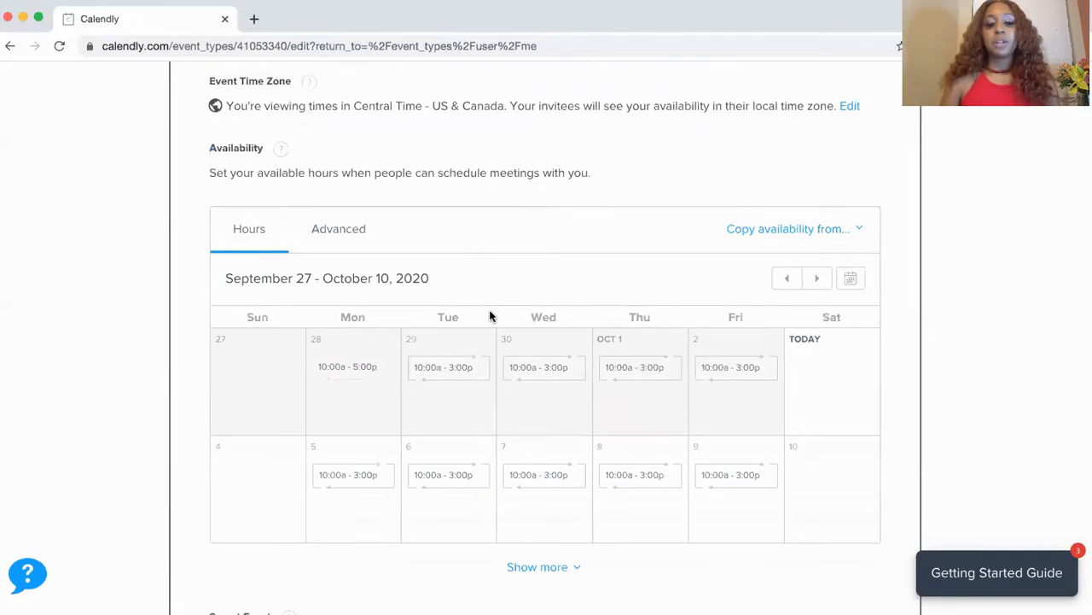
pyautogui.click(433, 374)
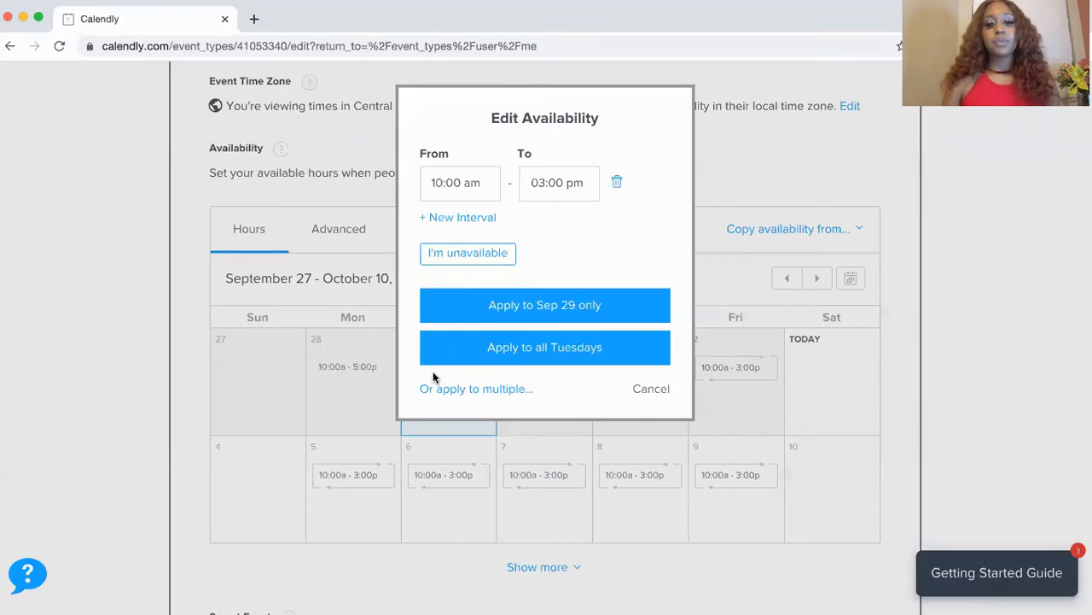
pyautogui.click(570, 182)
pyautogui.click(578, 256)
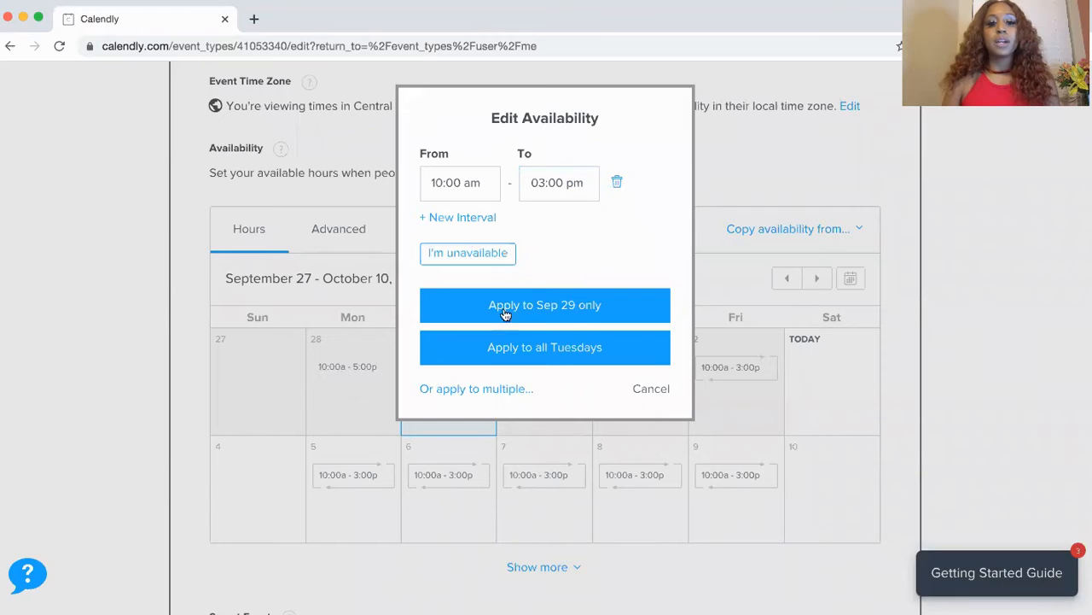
pyautogui.click(643, 391)
# Apply the September 28 availability hours to repeating days of the week, covering Mondays and Thursdays.
pyautogui.click(325, 373)
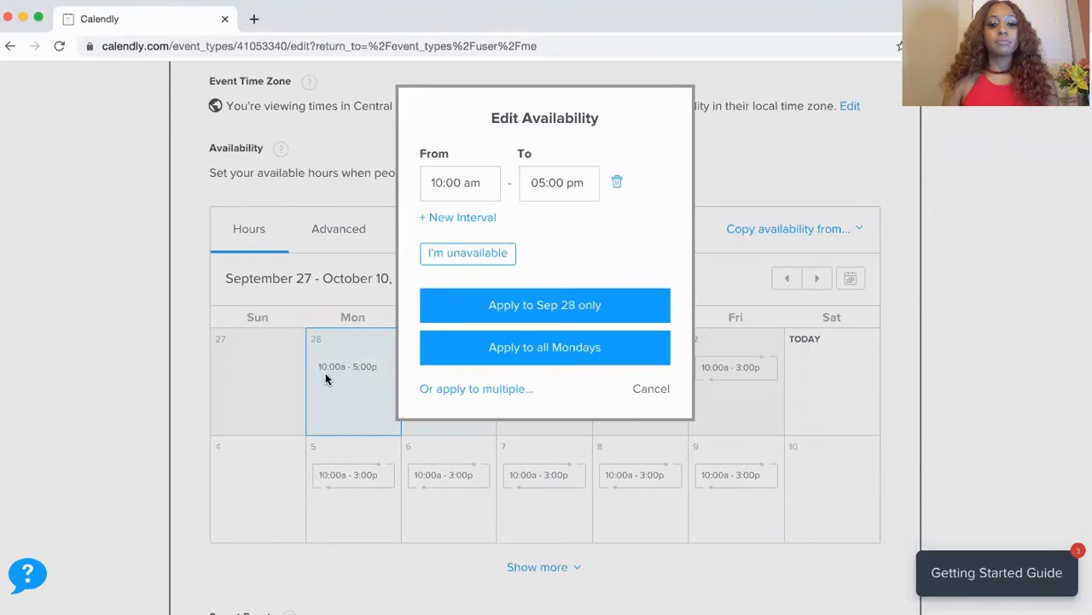
pyautogui.click(467, 393)
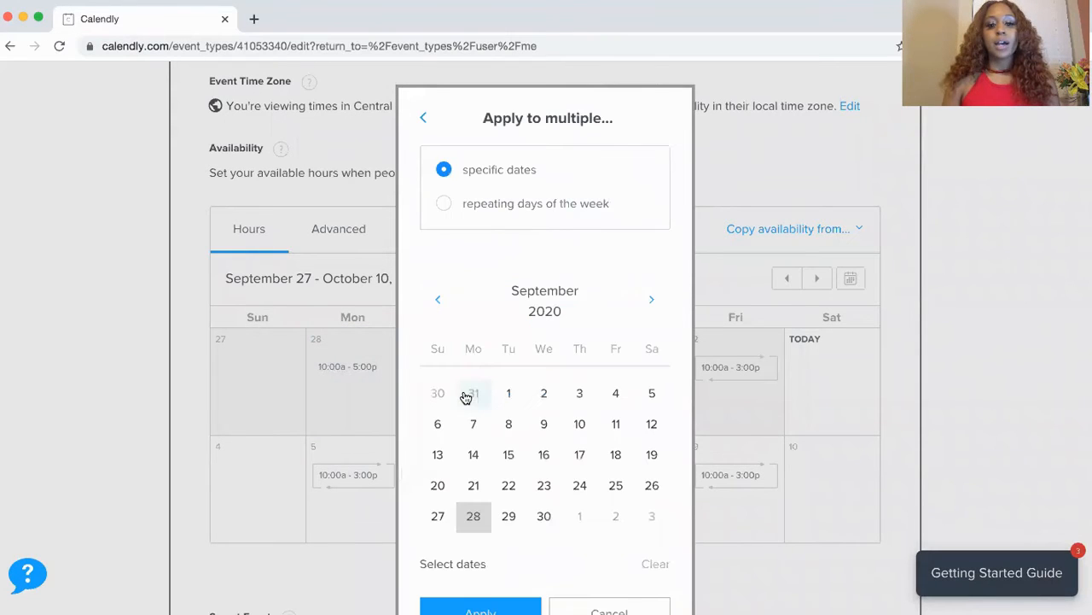
pyautogui.click(445, 210)
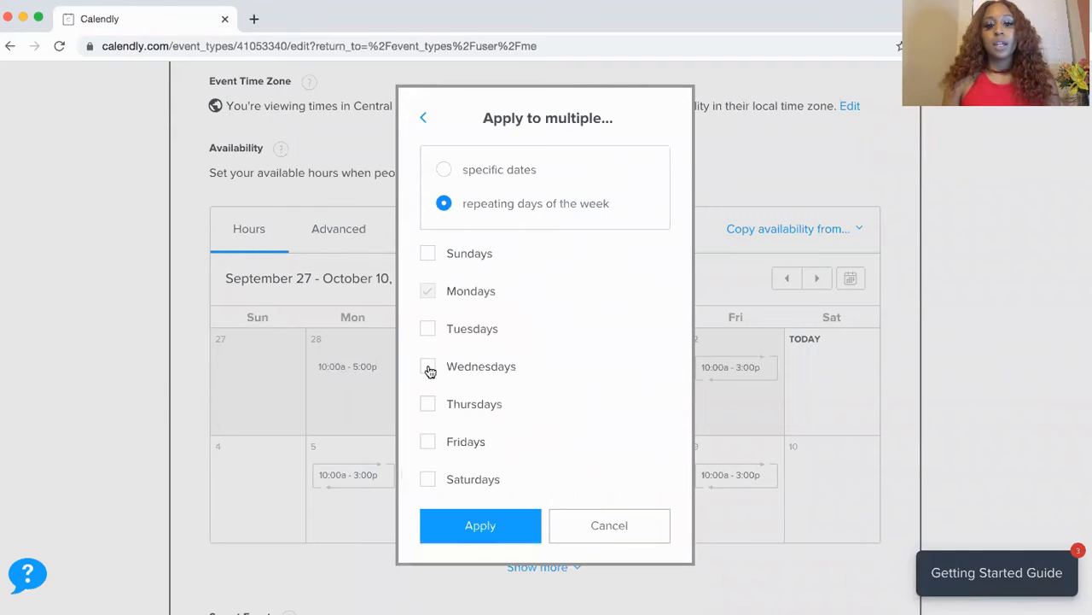
pyautogui.click(429, 404)
pyautogui.click(475, 527)
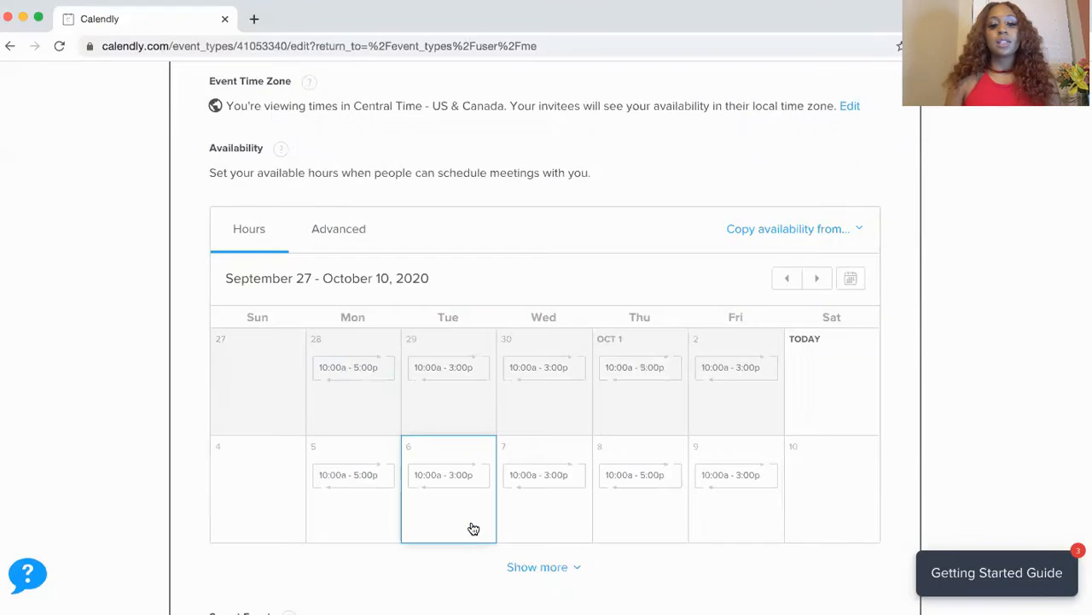
# Replace the Tuesday, September 29 availability interval with a new one from 10:00 am to 12:00 pm.
pyautogui.click(433, 373)
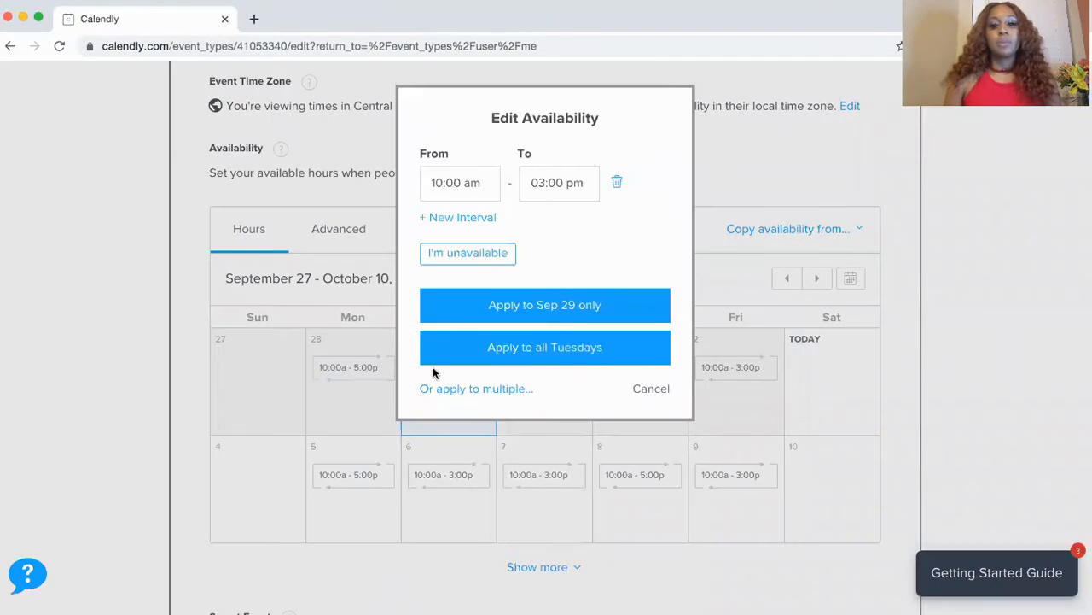
pyautogui.click(541, 183)
pyautogui.press('BackSpace')
pyautogui.press('BackSpace')
pyautogui.write('12')
pyautogui.click(500, 248)
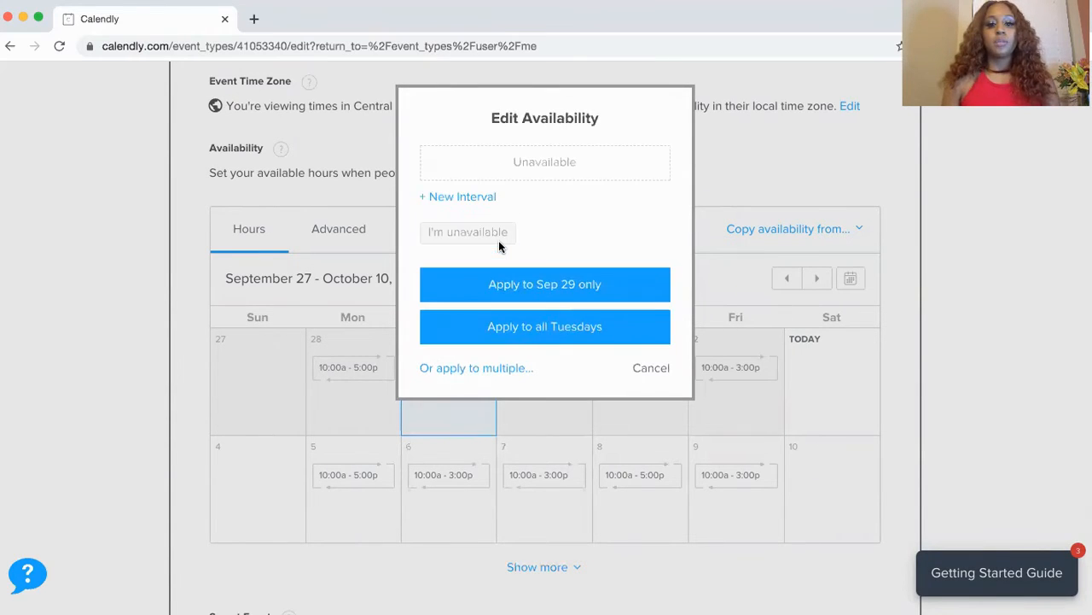
pyautogui.click(479, 197)
pyautogui.click(459, 179)
pyautogui.write('10:00am')
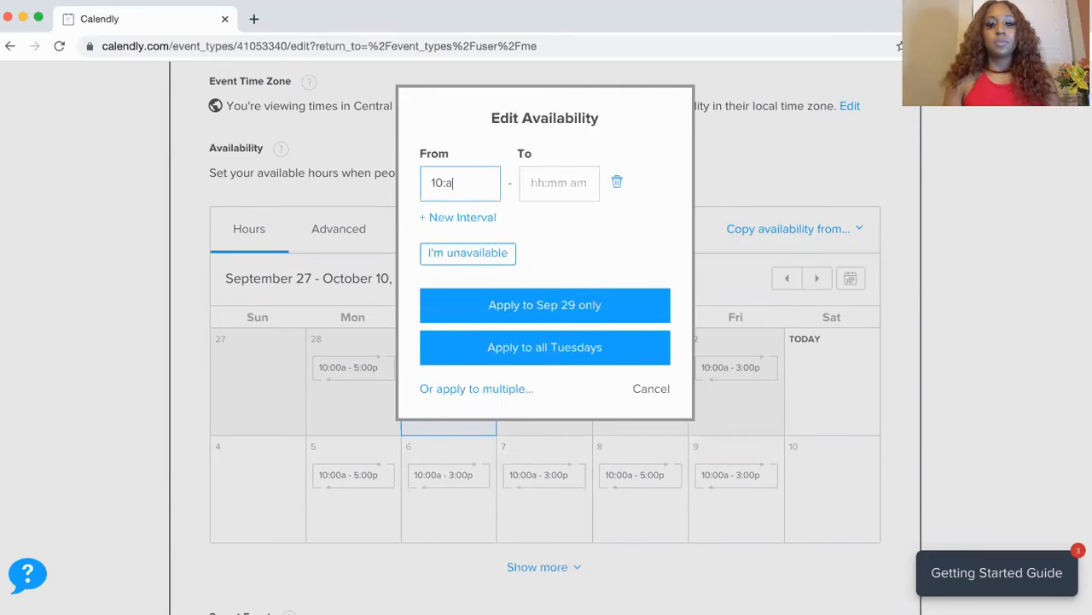
pyautogui.press('Tab')
pyautogui.write('12:00 pm')
# Add a second interval from 03:00 pm to 05:00 pm and apply the availability to all Tuesdays.
pyautogui.click(449, 217)
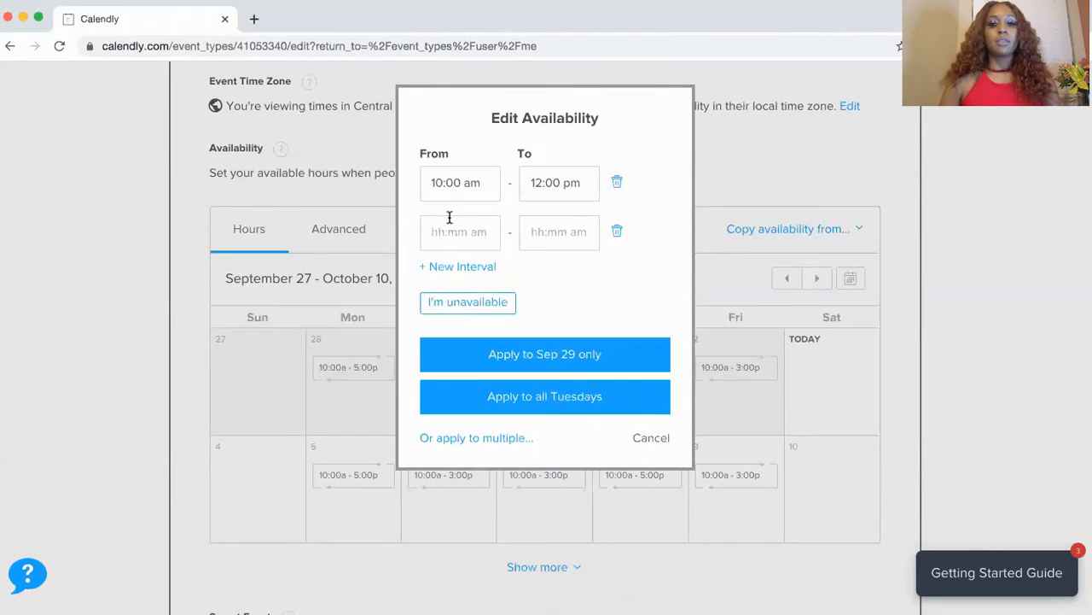
pyautogui.click(449, 231)
pyautogui.write('03:p')
pyautogui.press('BackSpace')
pyautogui.write('00pm')
pyautogui.press('Tab')
pyautogui.write('05')
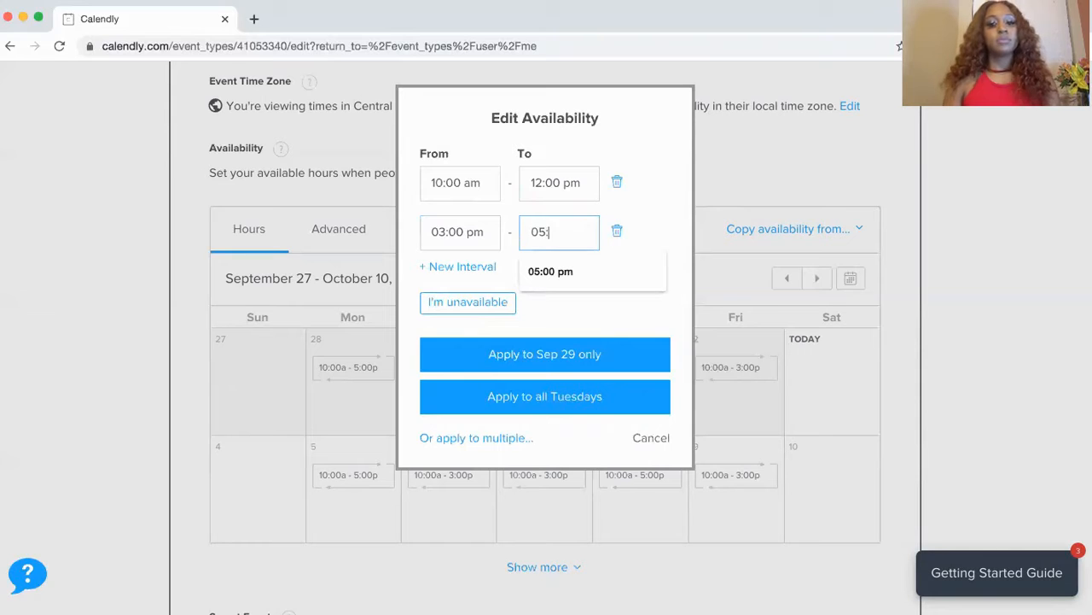
pyautogui.click(550, 271)
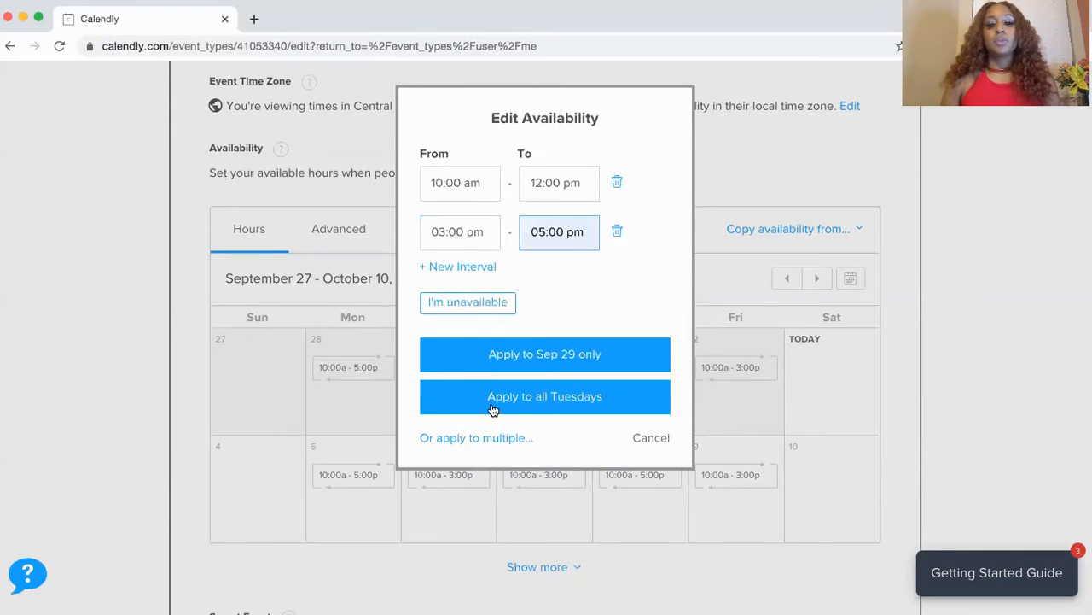
pyautogui.click(493, 411)
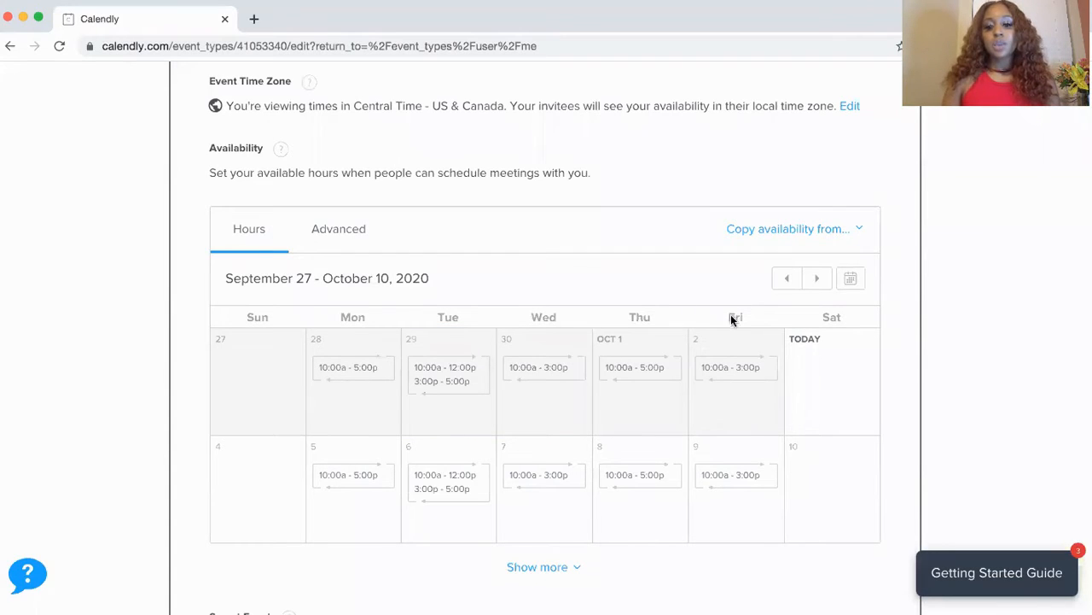
pyautogui.scroll(-2, 703, 264)
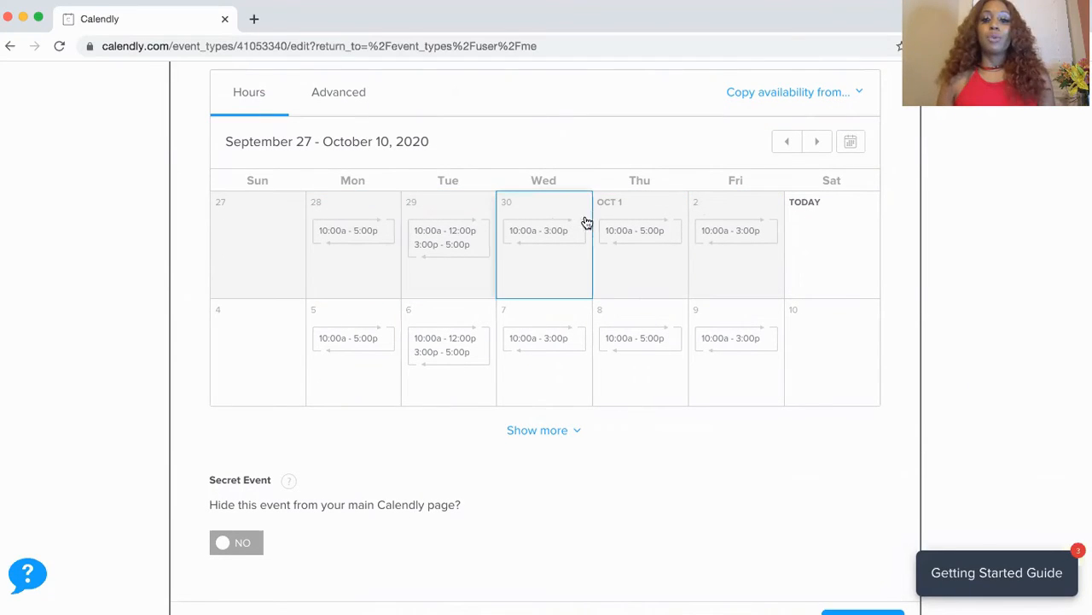
# In the advanced availability settings, keep 15 min availability increments and limit the event to a maximum of 3 per day.
pyautogui.scroll(-3, 421, 254)
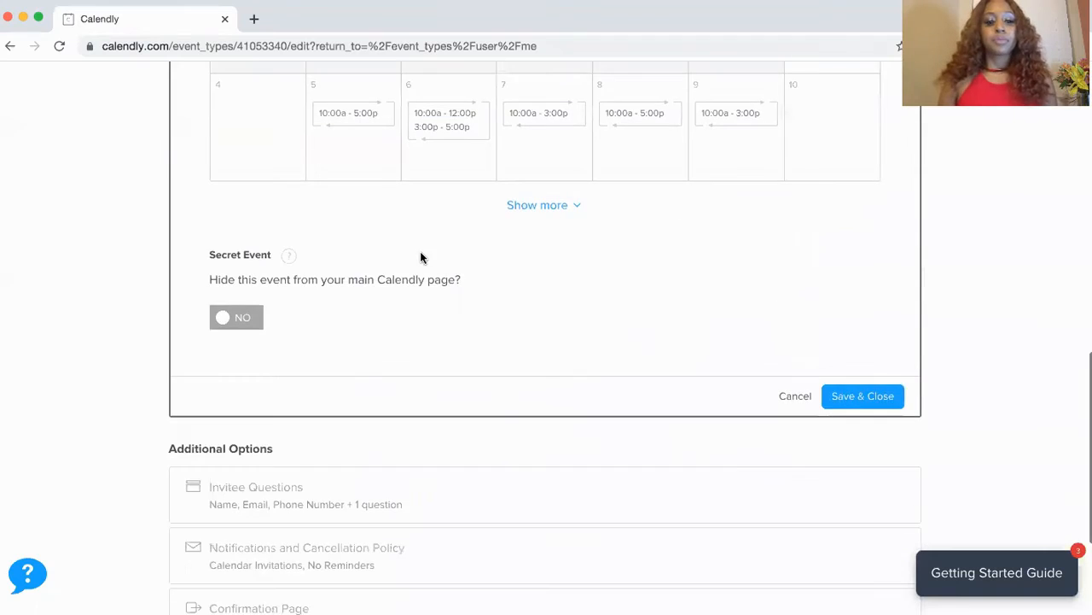
pyautogui.scroll(5, 420, 251)
pyautogui.click(338, 240)
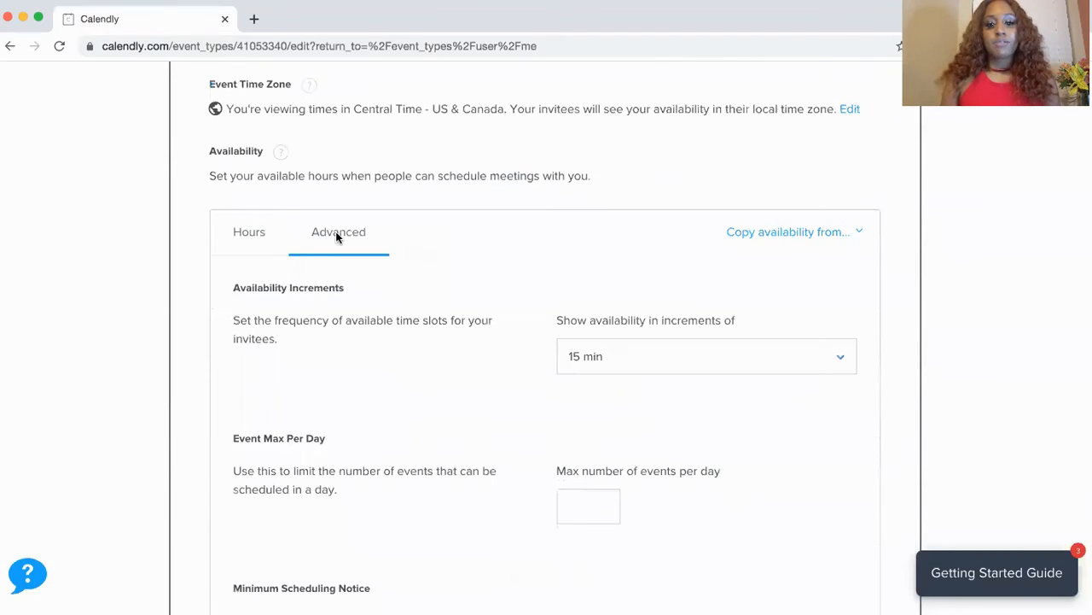
pyautogui.scroll(-2, 517, 268)
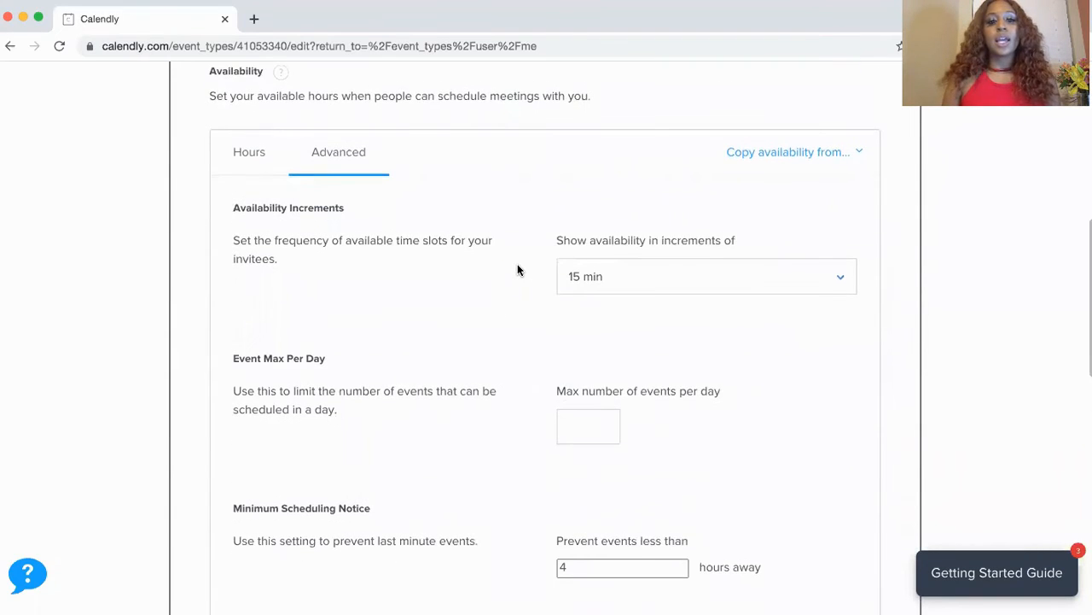
pyautogui.scroll(-1, 517, 270)
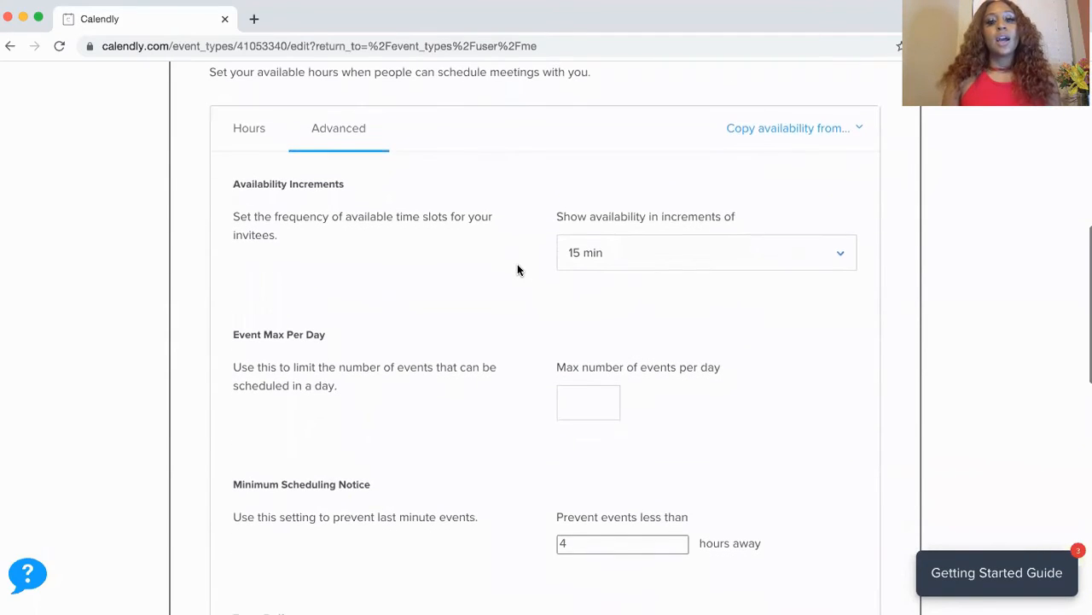
pyautogui.click(602, 252)
pyautogui.click(588, 367)
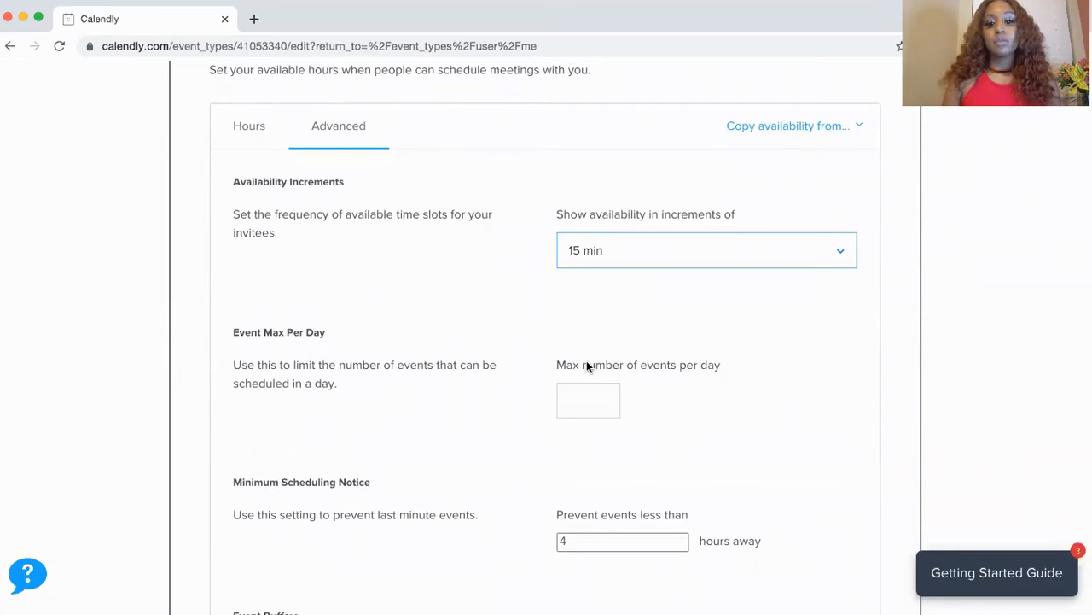
pyautogui.scroll(-1, 587, 366)
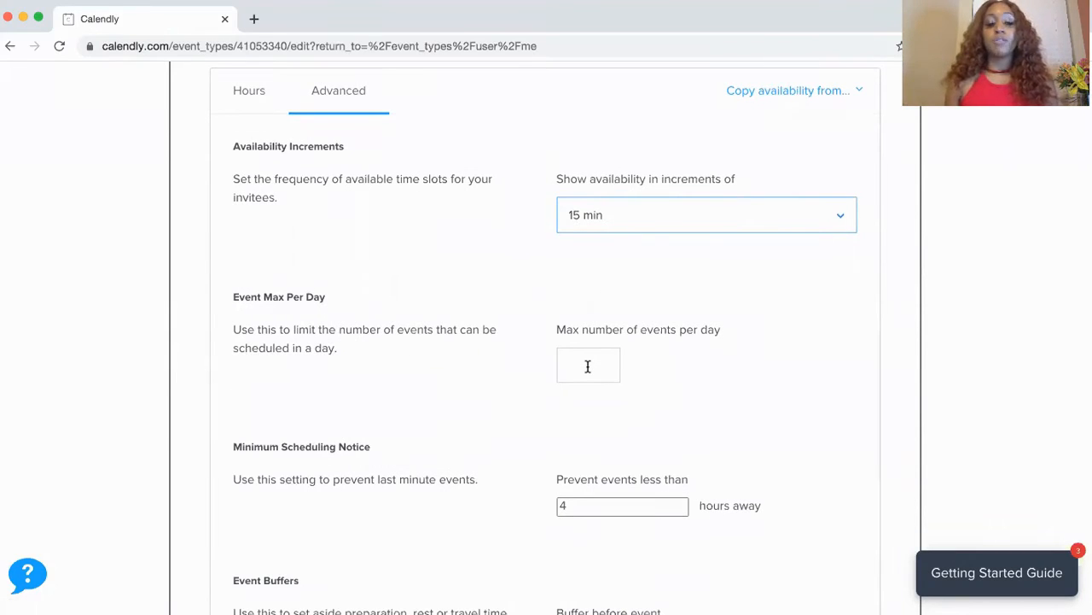
pyautogui.click(587, 366)
pyautogui.write('3')
pyautogui.click(680, 407)
# Set the minimum scheduling notice to prevent events less than 48 hours away.
pyautogui.scroll(-5, 690, 397)
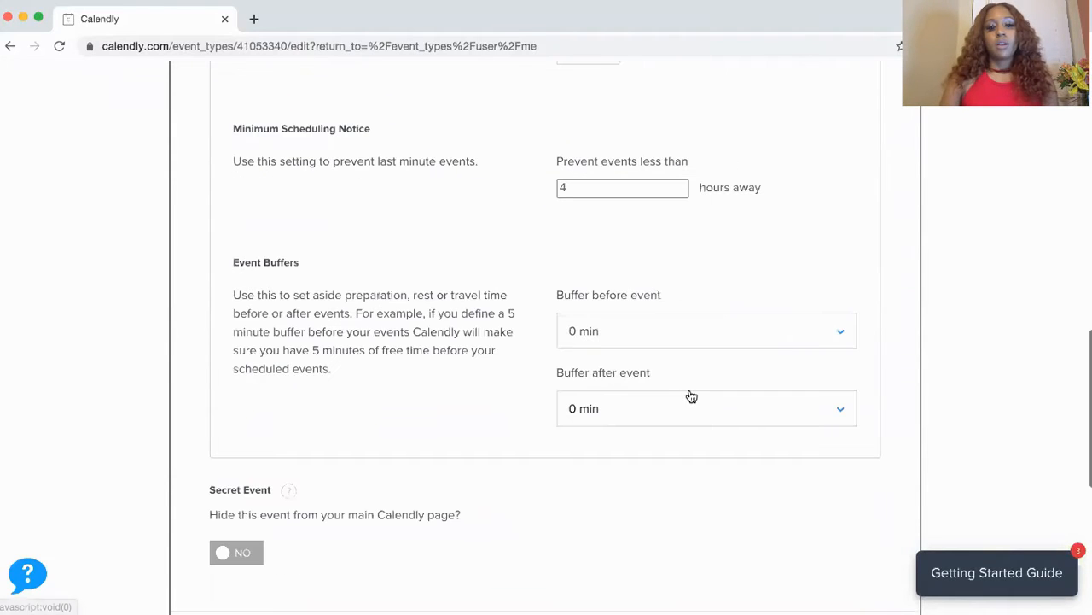
pyautogui.scroll(4, 691, 396)
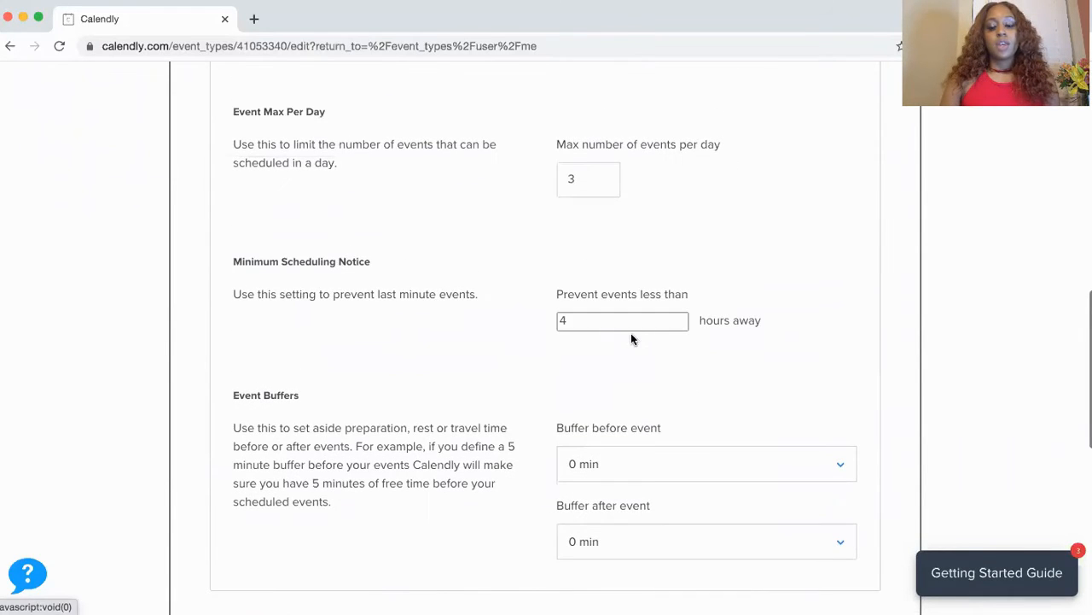
pyautogui.doubleClick(622, 322)
pyautogui.write('48')
pyautogui.click(605, 373)
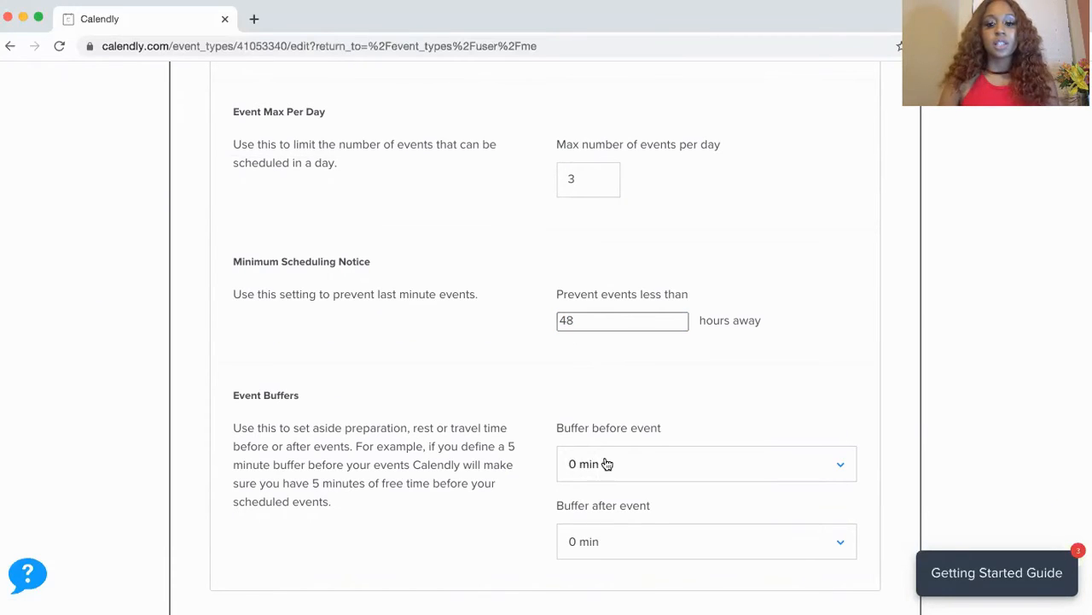
# Switch the availability increments to 30 min and return them to 15 min.
pyautogui.scroll(-5, 617, 385)
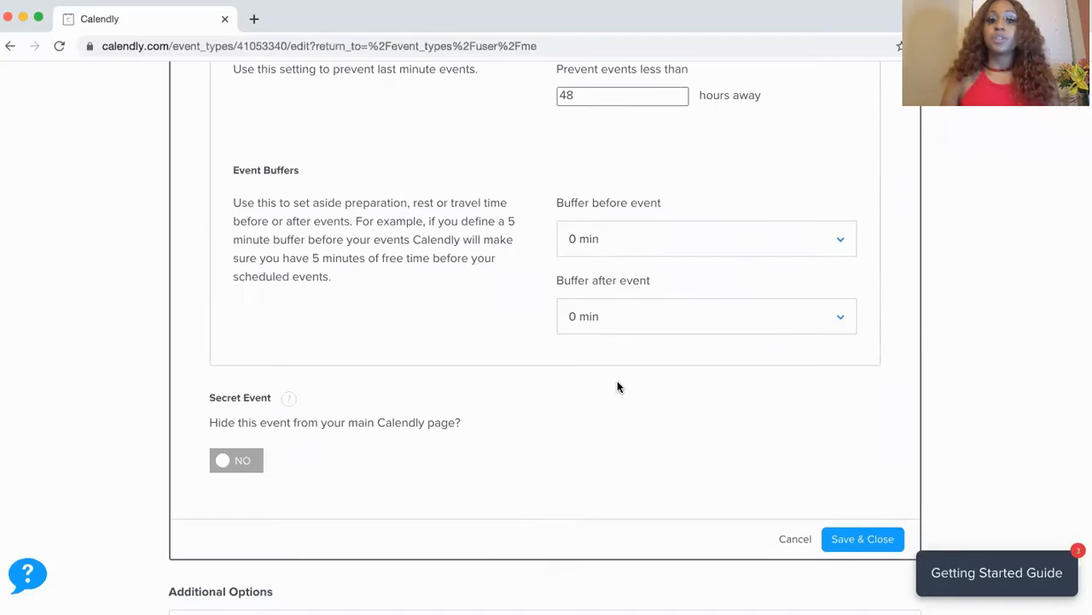
pyautogui.scroll(10, 619, 387)
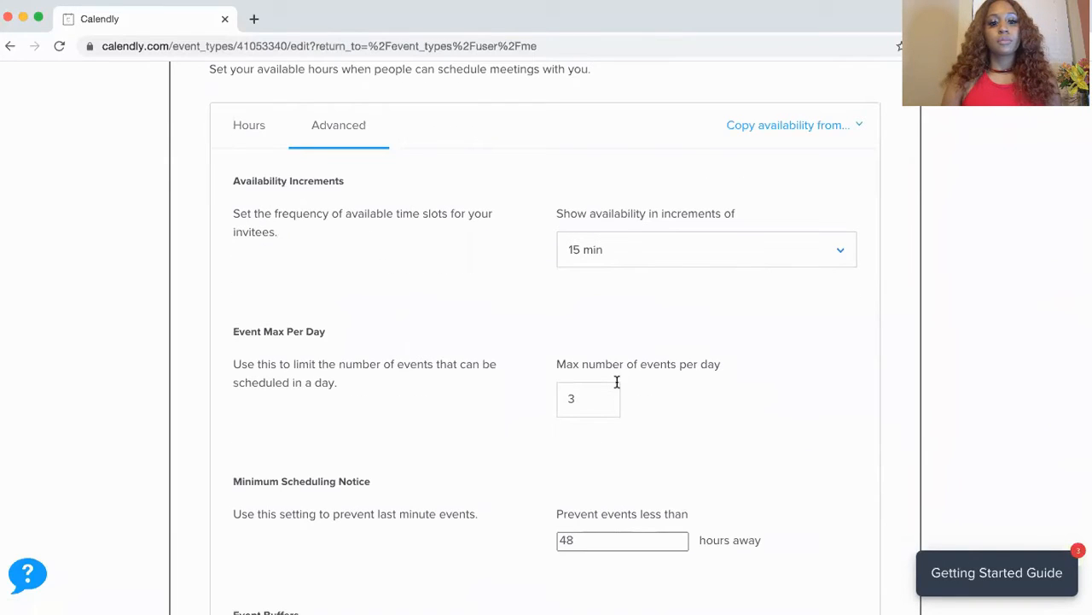
pyautogui.click(642, 252)
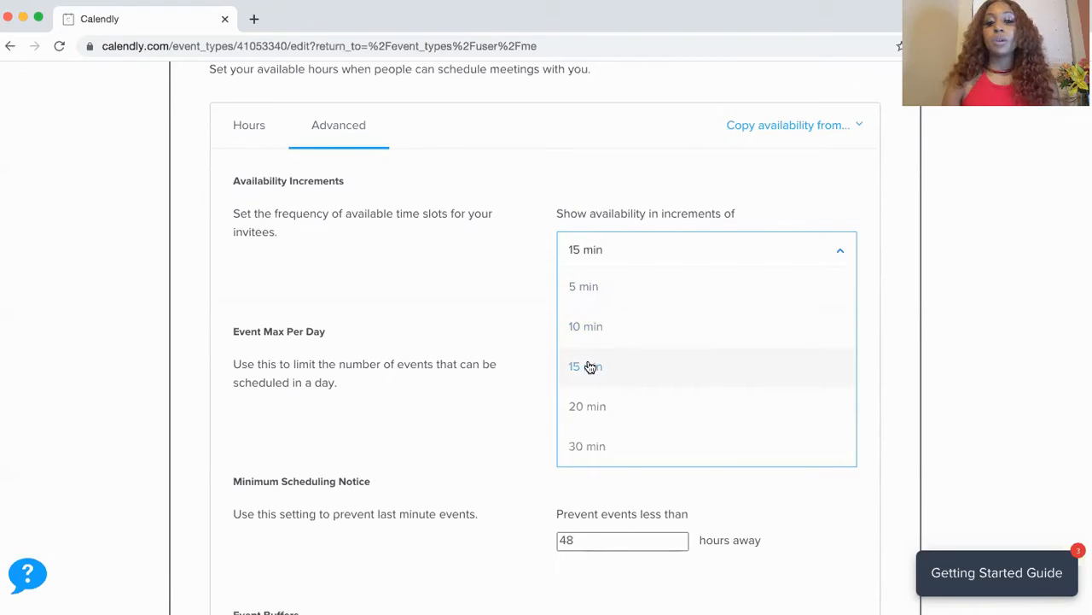
pyautogui.click(574, 458)
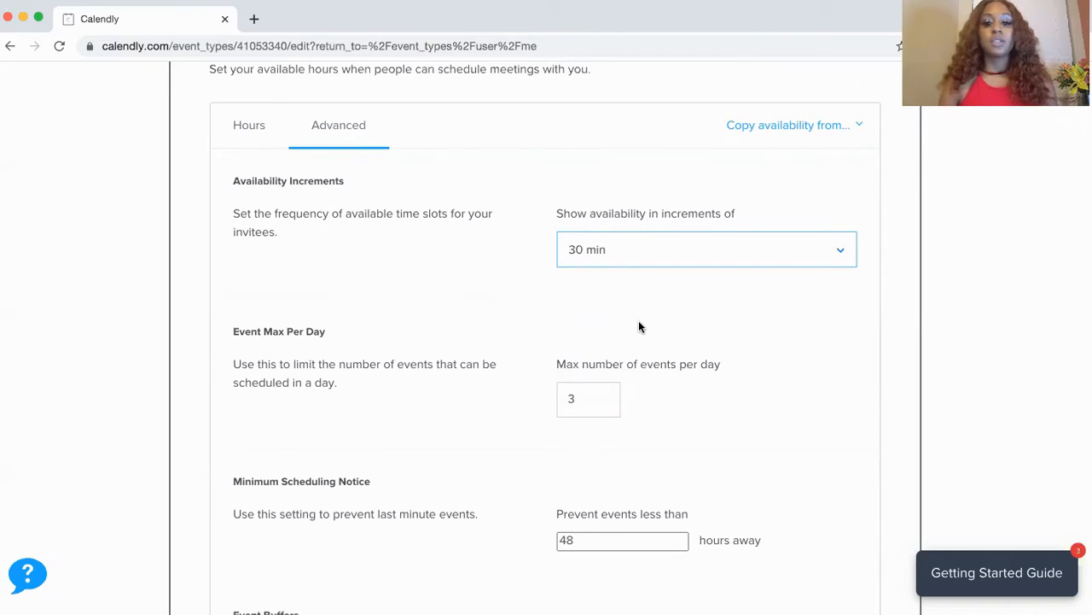
pyautogui.click(620, 251)
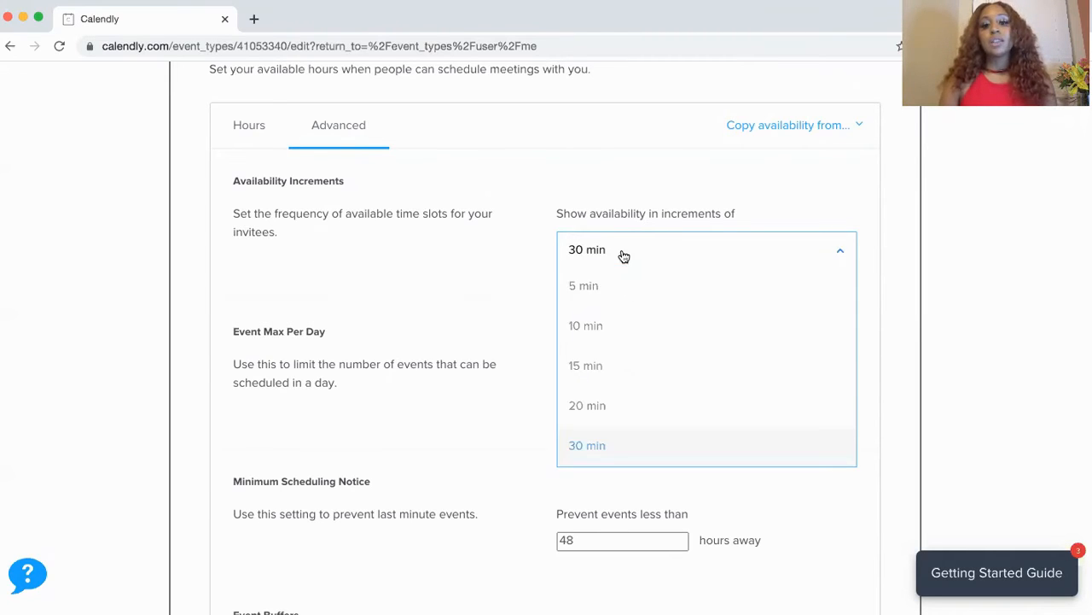
pyautogui.click(601, 368)
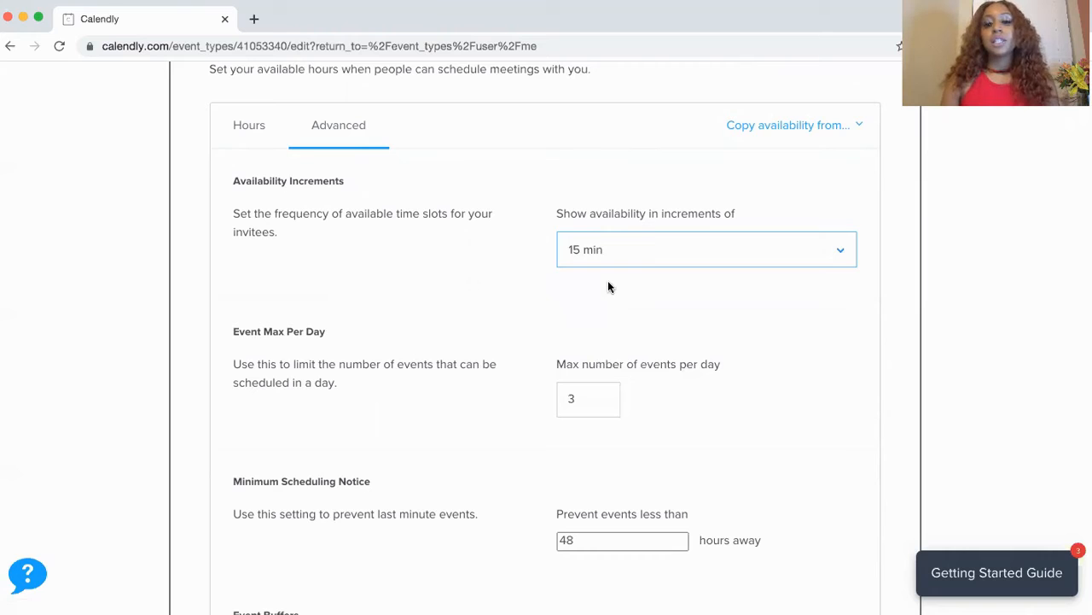
# Set the buffers before and after the event to 10 min each and save the booking settings.
pyautogui.scroll(-5, 608, 280)
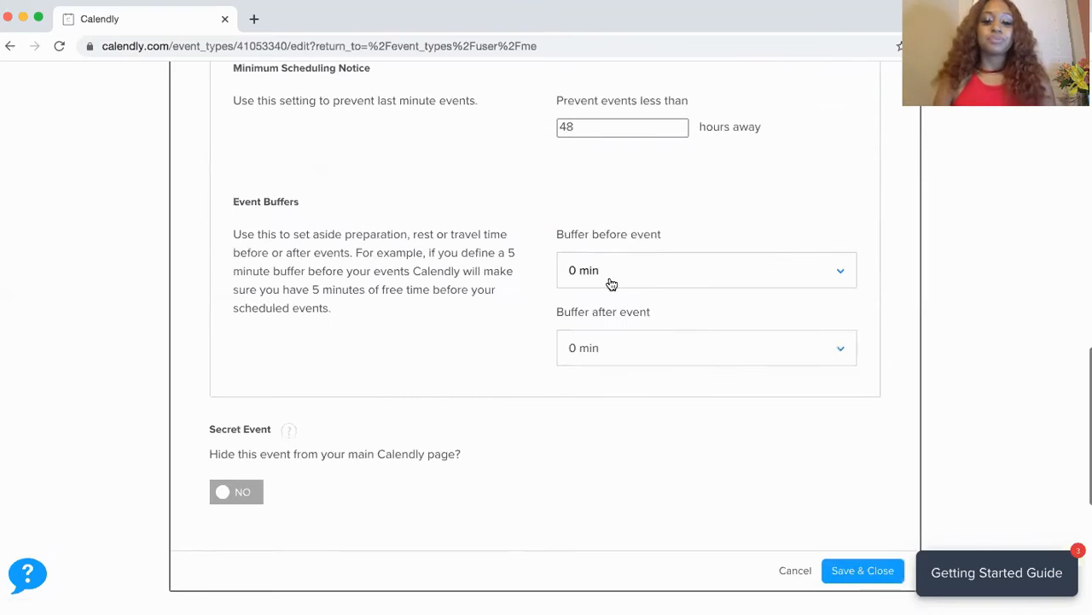
pyautogui.click(610, 282)
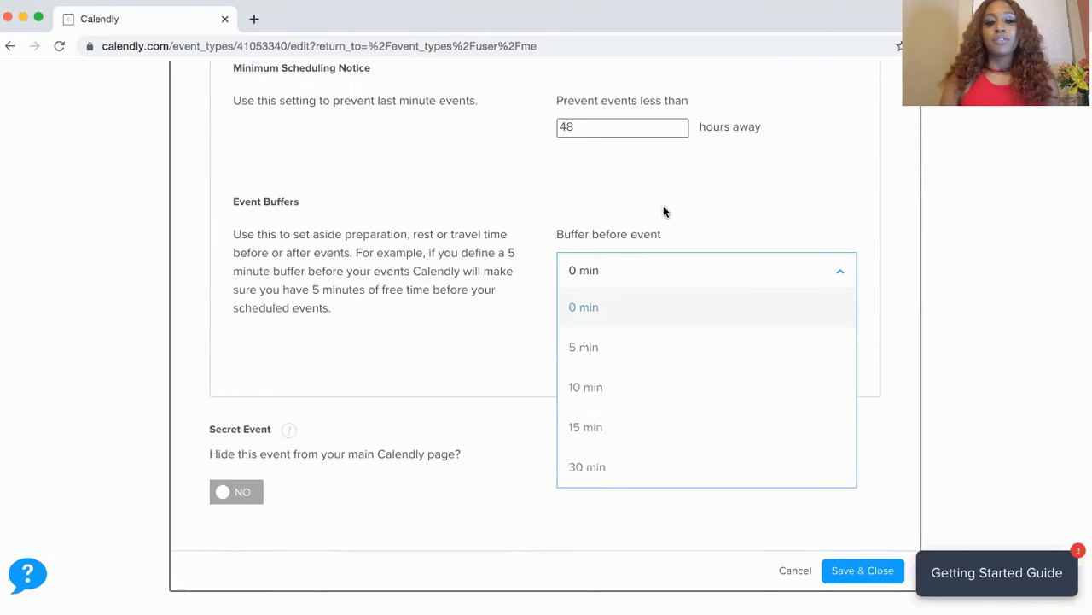
pyautogui.click(585, 398)
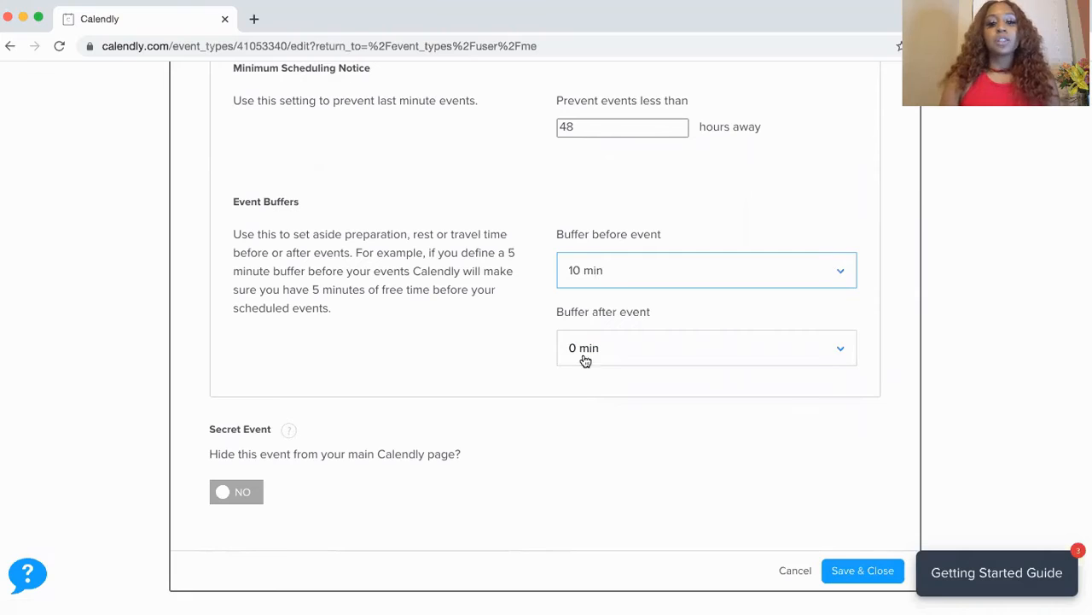
pyautogui.click(583, 360)
pyautogui.click(583, 462)
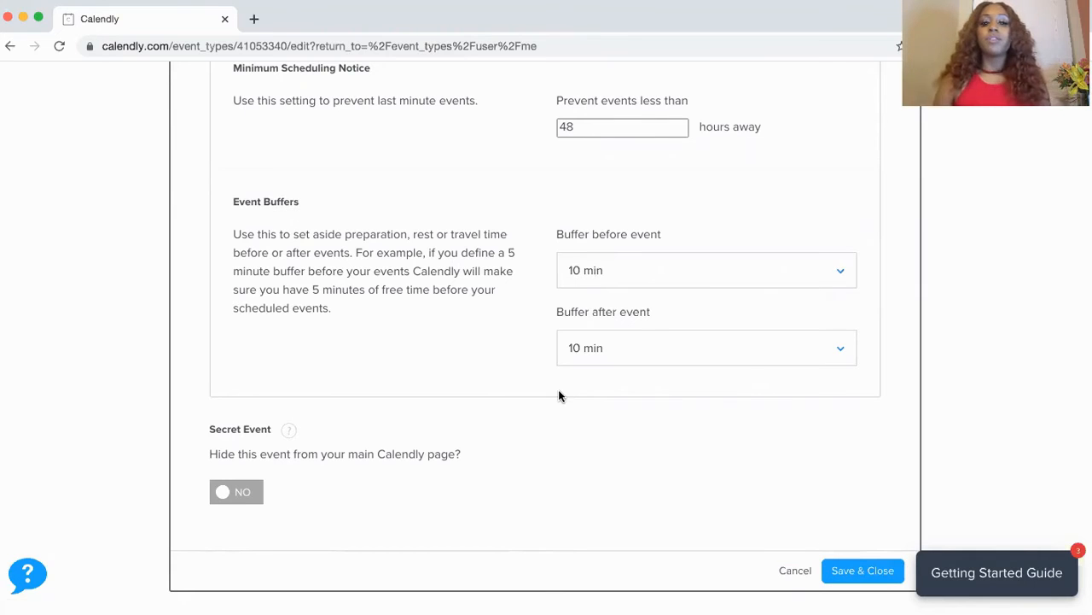
pyautogui.click(893, 576)
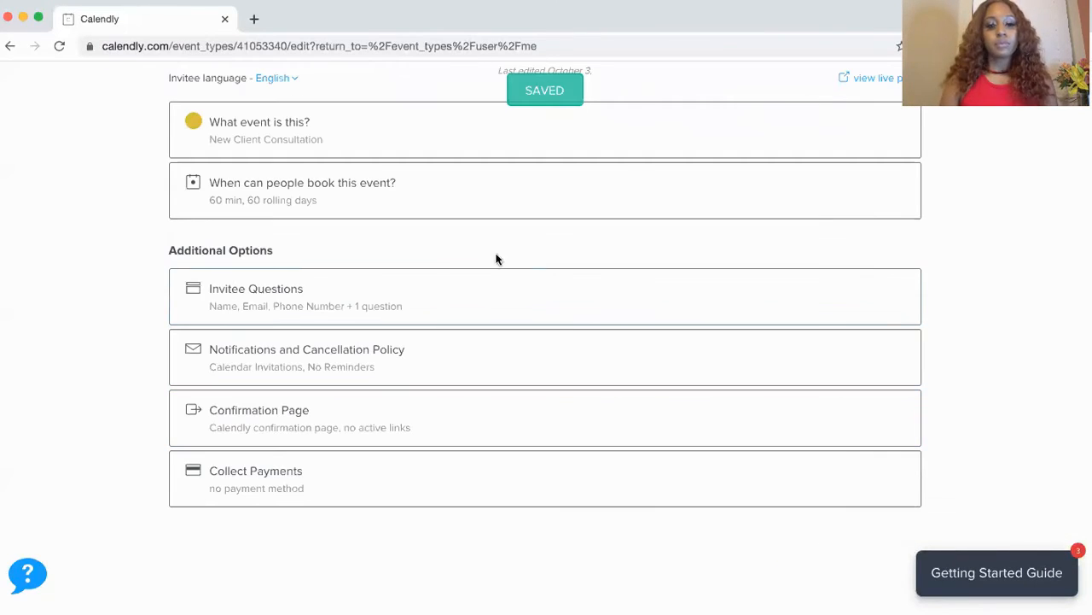
# Open the invitee questions and bring up the meeting-preparation question for editing.
pyautogui.click(426, 295)
pyautogui.scroll(-5, 429, 296)
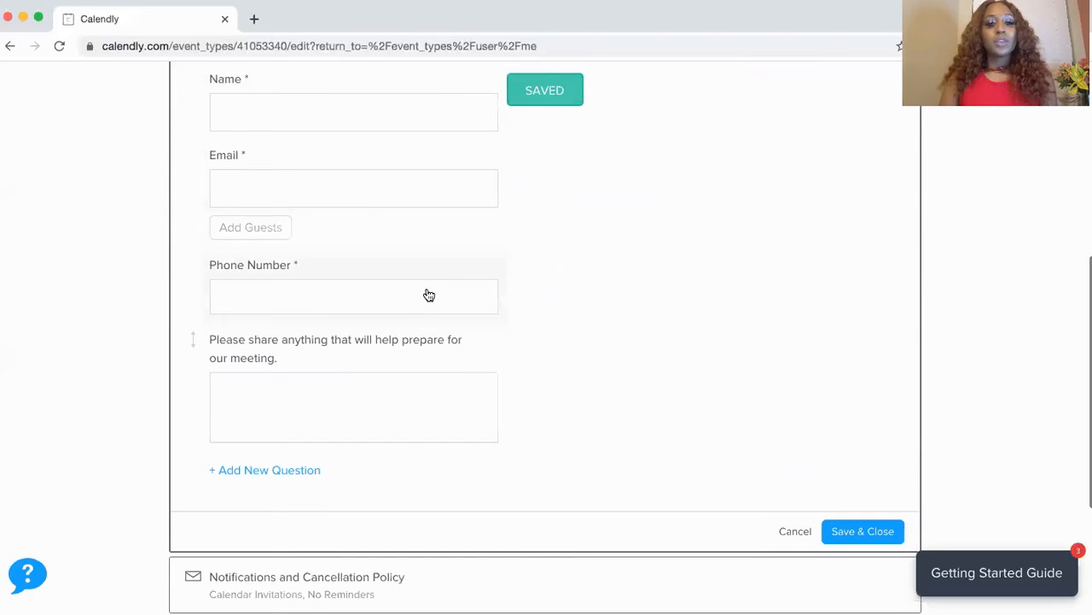
pyautogui.scroll(2, 429, 295)
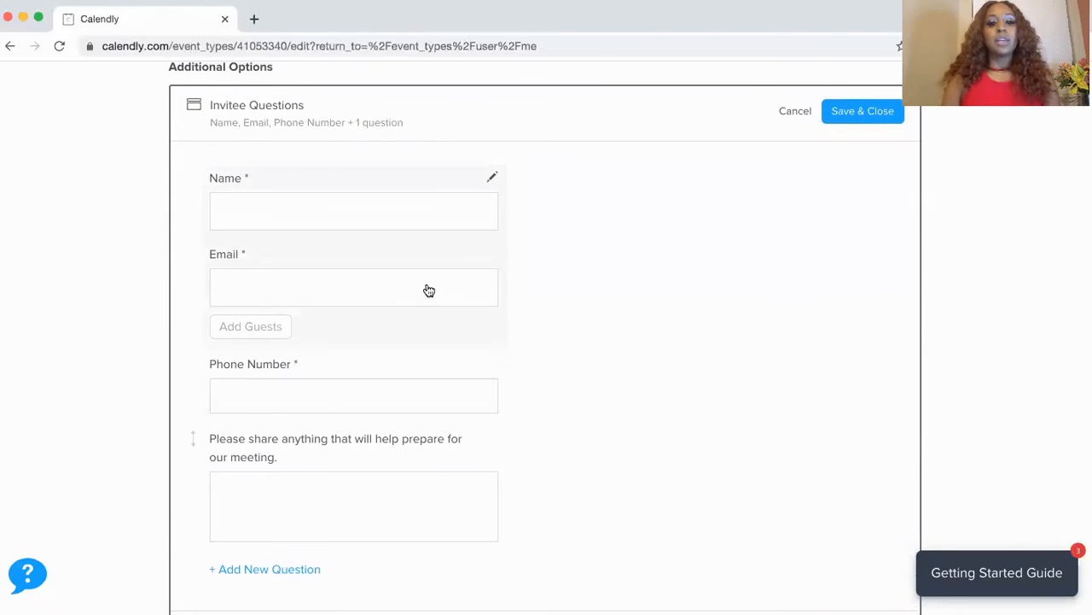
pyautogui.scroll(-2, 429, 291)
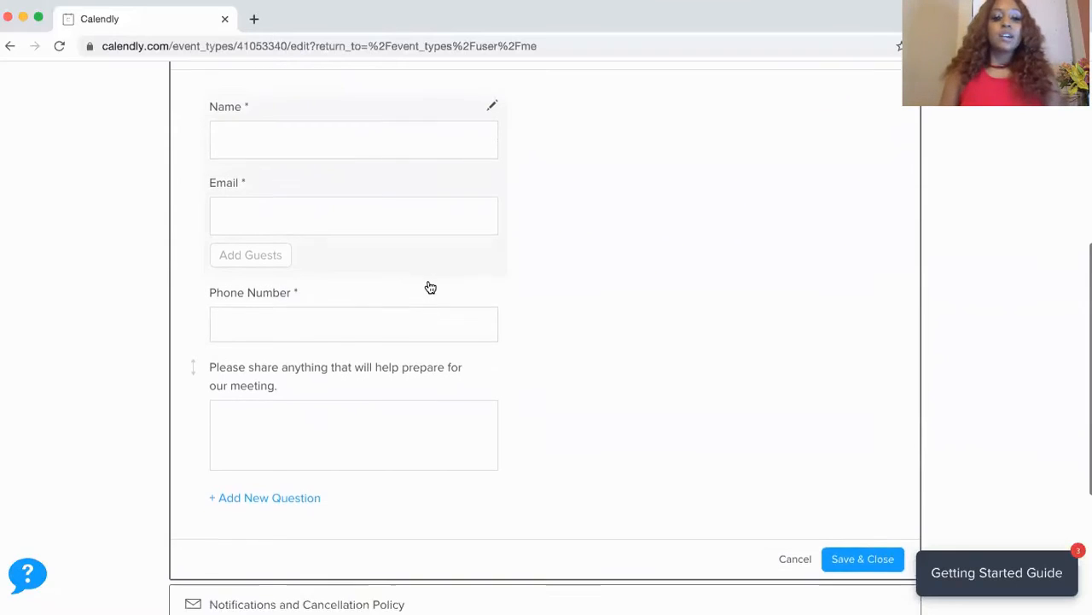
pyautogui.click(344, 356)
pyautogui.tripleClick(503, 220)
pyautogui.write('W')
pyautogui.write('type of bu')
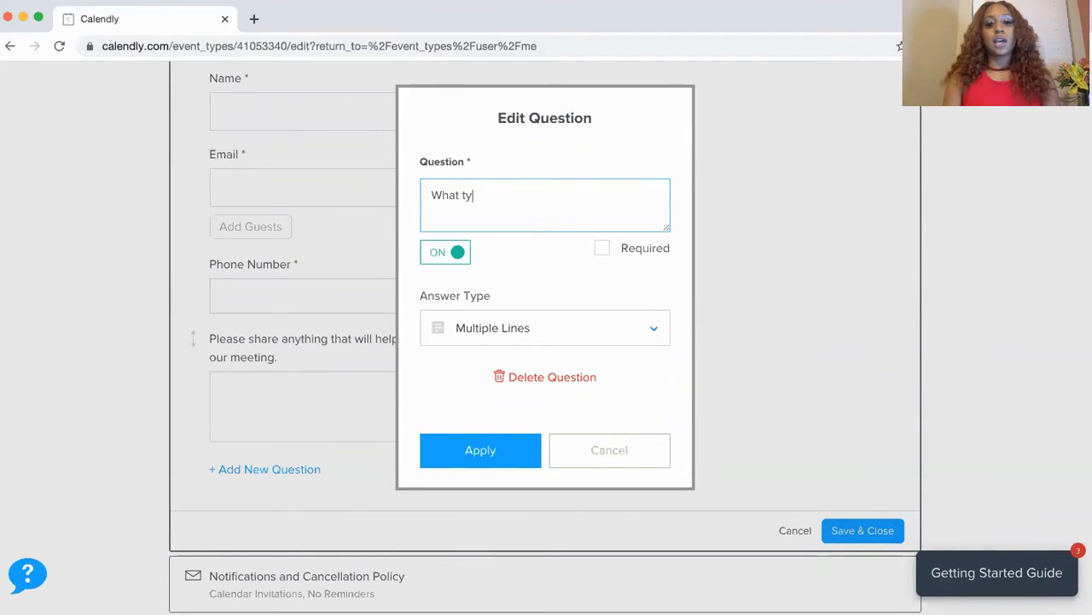
pyautogui.press('BackSpace')
pyautogui.press('BackSpace')
pyautogui.press('BackSpace')
pyautogui.press('BackSpace')
pyautogui.press('BackSpace')
pyautogui.press('BackSpace')
pyautogui.press('BackSpace')
pyautogui.press('BackSpace')
pyautogui.press('BackSpace')
pyautogui.press('BackSpace')
pyautogui.press('BackSpace')
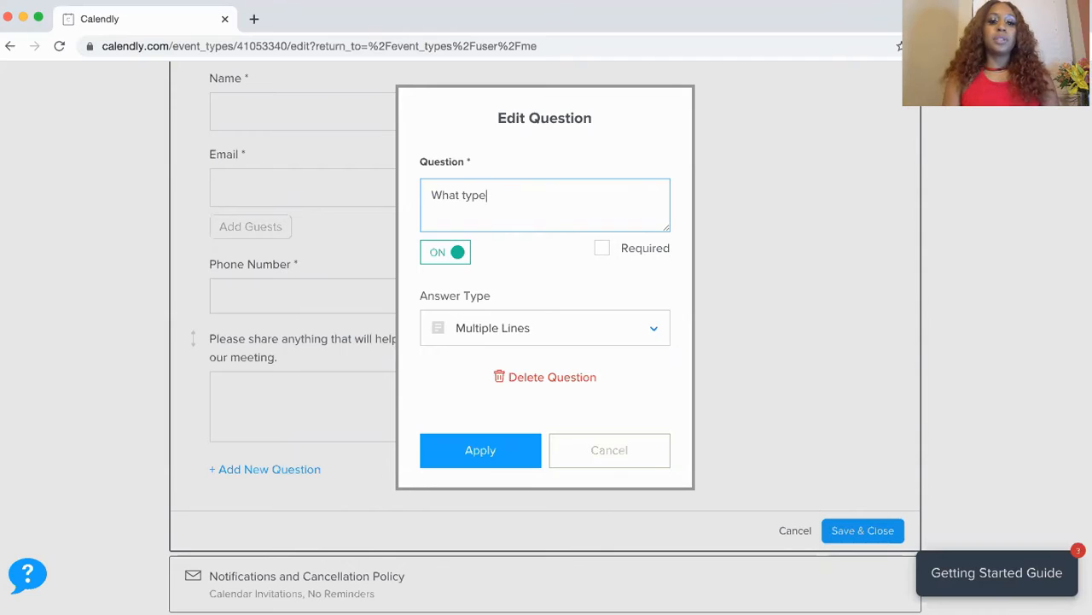
pyautogui.write("'s the name of your bu")
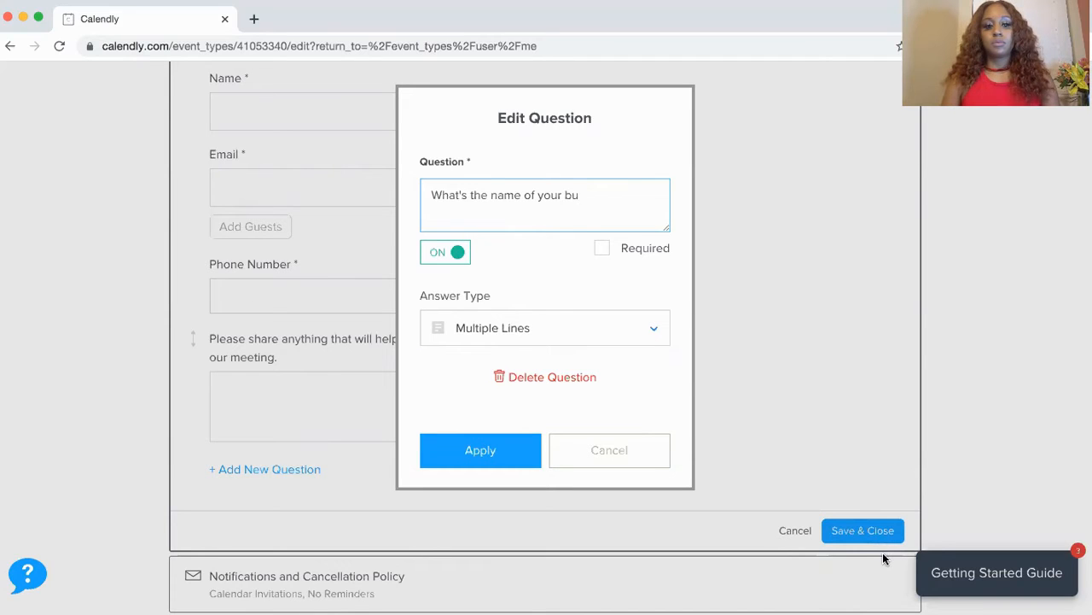
# Reword the question as "Business Name", make it required with a One Line answer, and apply the changes.
pyautogui.tripleClick(568, 212)
pyautogui.write('Business Name')
pyautogui.click(603, 248)
pyautogui.click(500, 328)
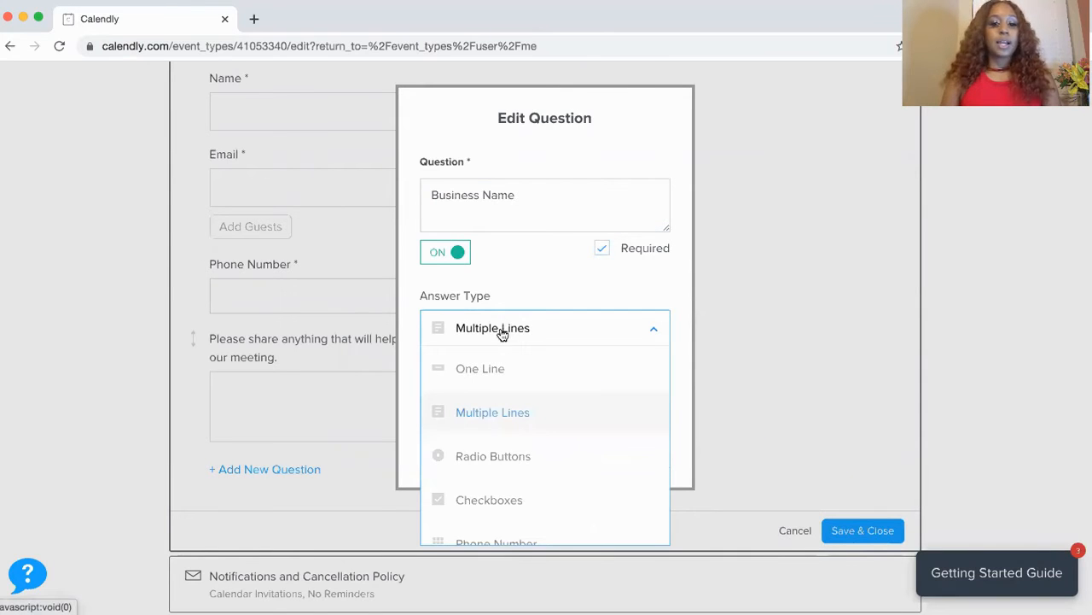
pyautogui.click(495, 371)
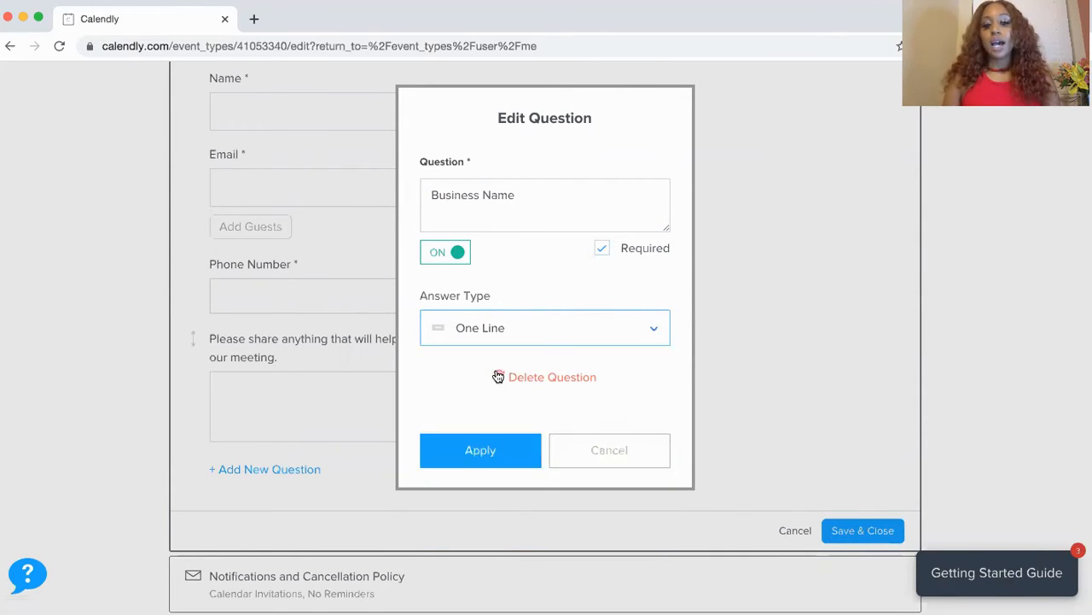
pyautogui.click(483, 455)
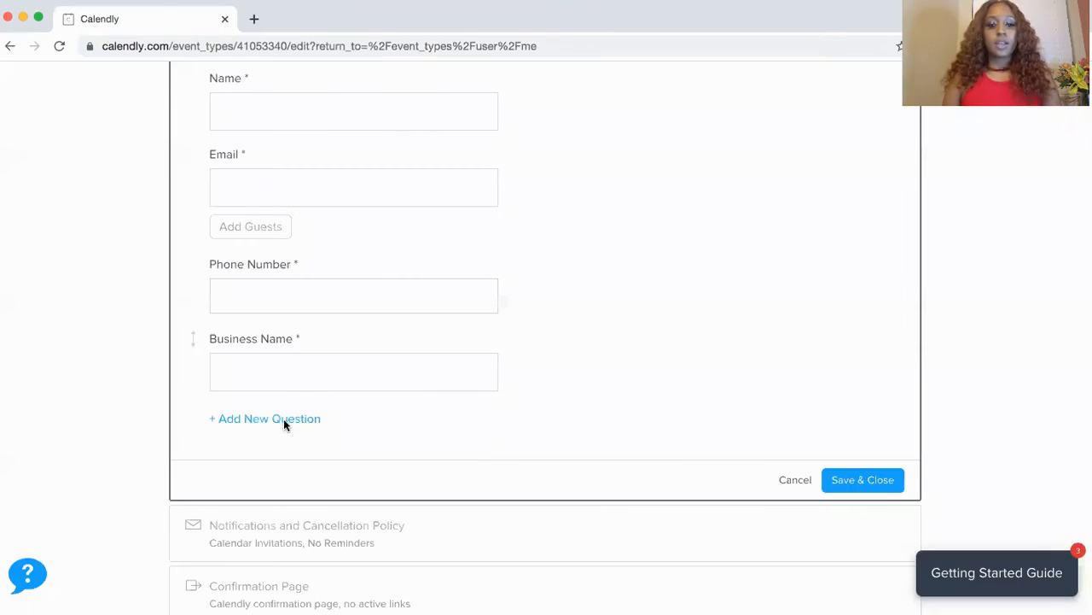
# Add a new required invitee question, "What services are you interested in?", with the Checkboxes answer type.
pyautogui.click(283, 419)
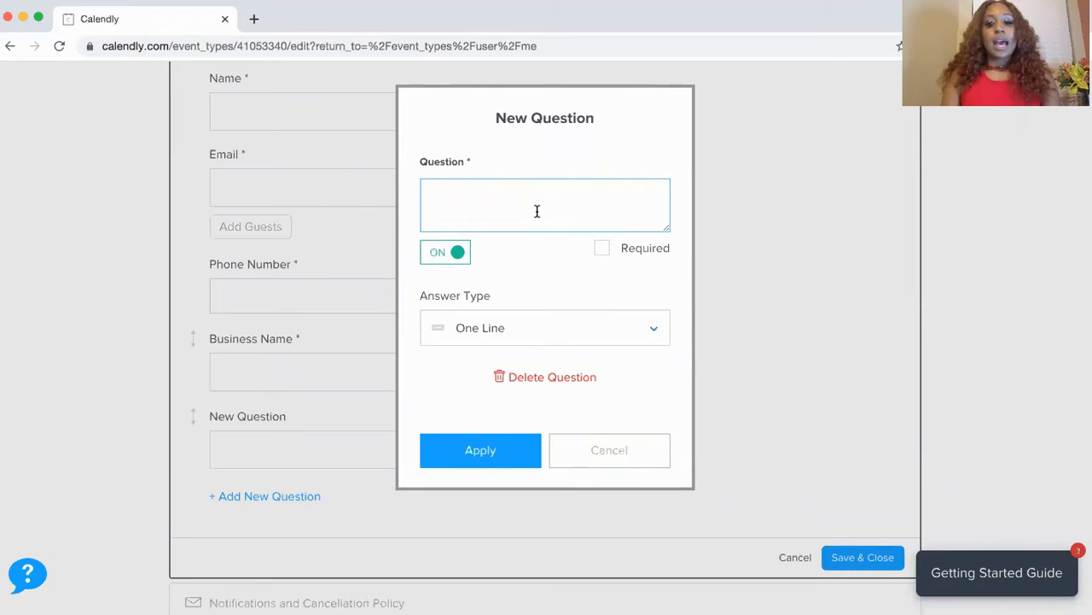
pyautogui.click(514, 338)
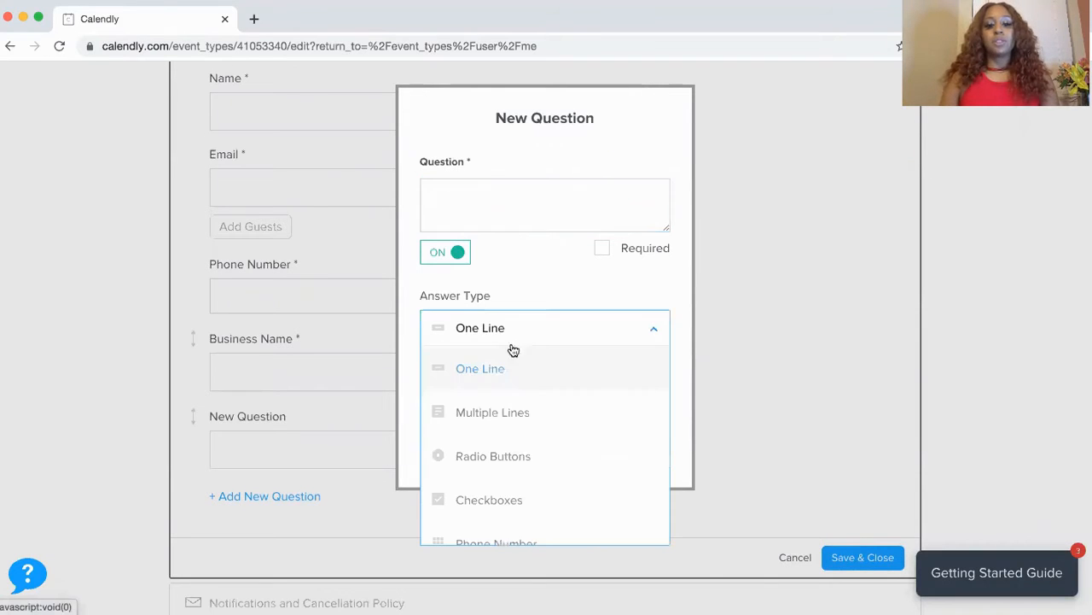
pyautogui.click(490, 481)
pyautogui.click(472, 197)
pyautogui.write('WHat')
pyautogui.press('BackSpace')
pyautogui.press('BackSpace')
pyautogui.press('BackSpace')
pyautogui.write('hat')
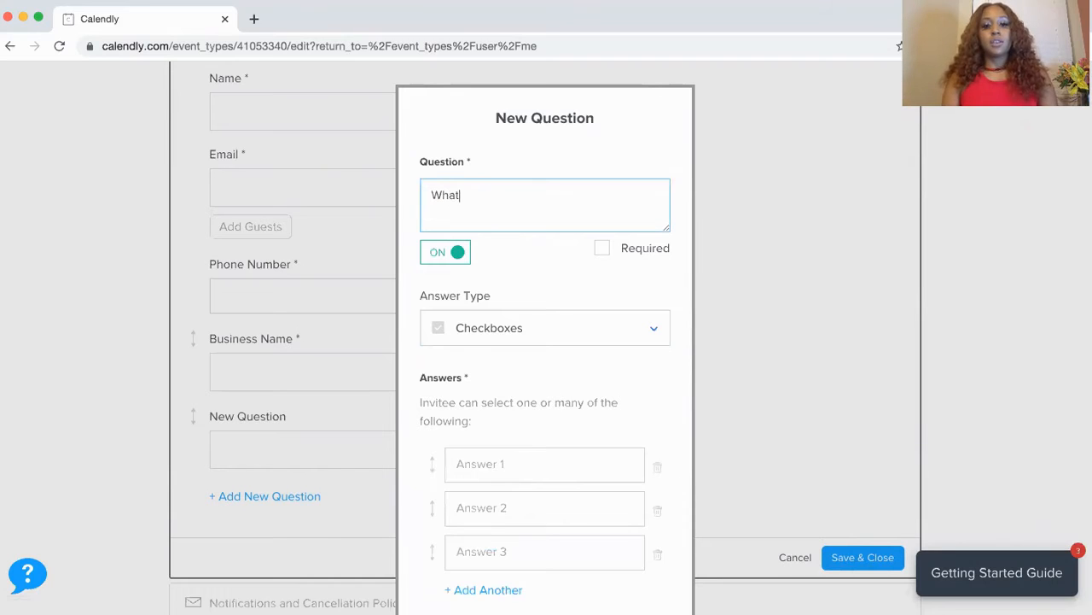
pyautogui.write(' services are you inte')
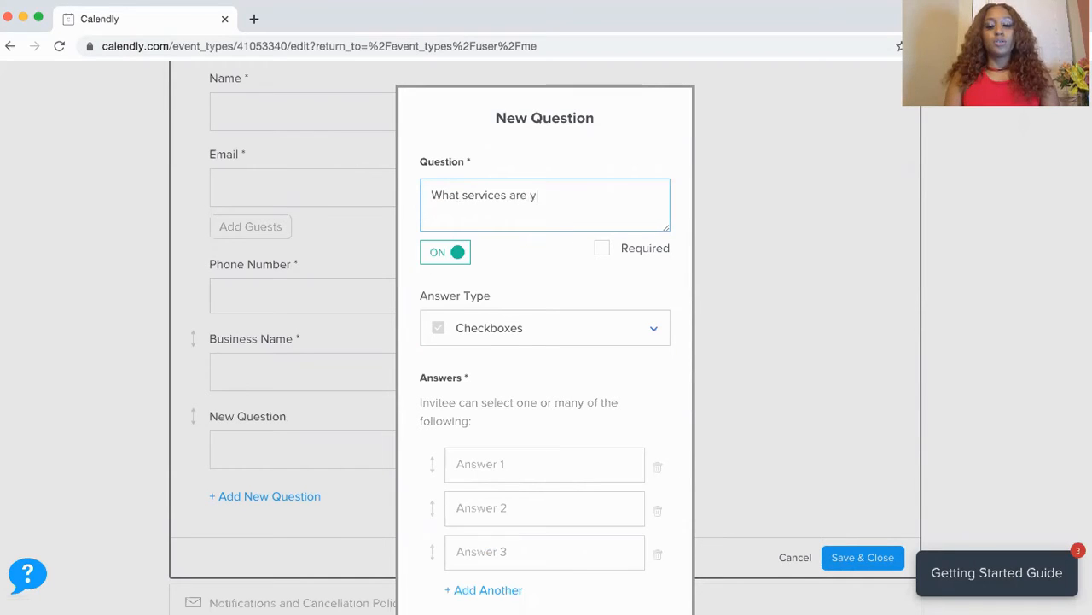
pyautogui.write('rested in?')
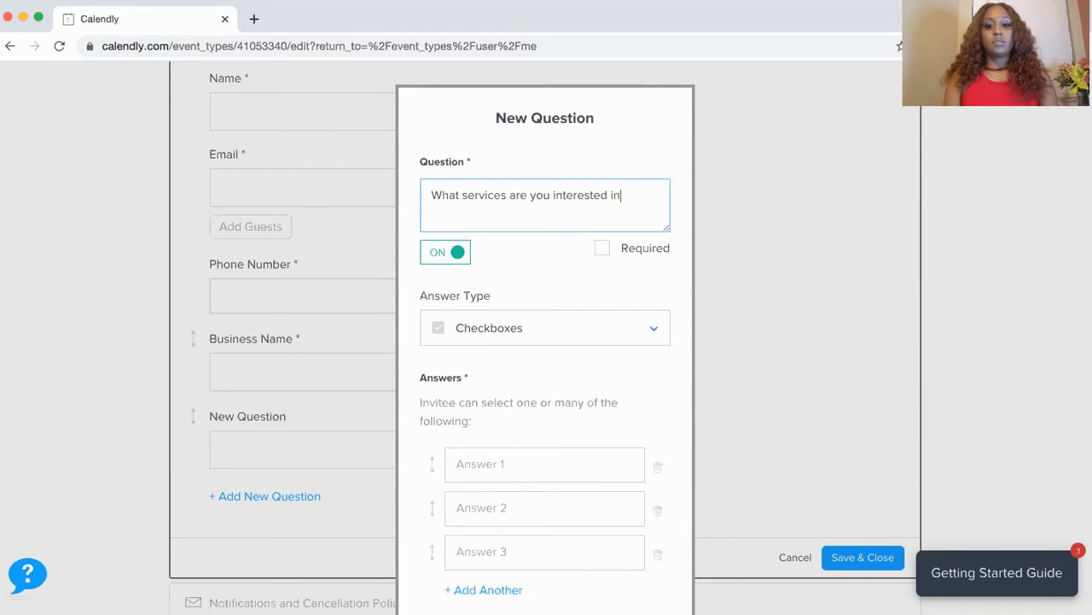
pyautogui.click(602, 249)
pyautogui.scroll(-3, 552, 302)
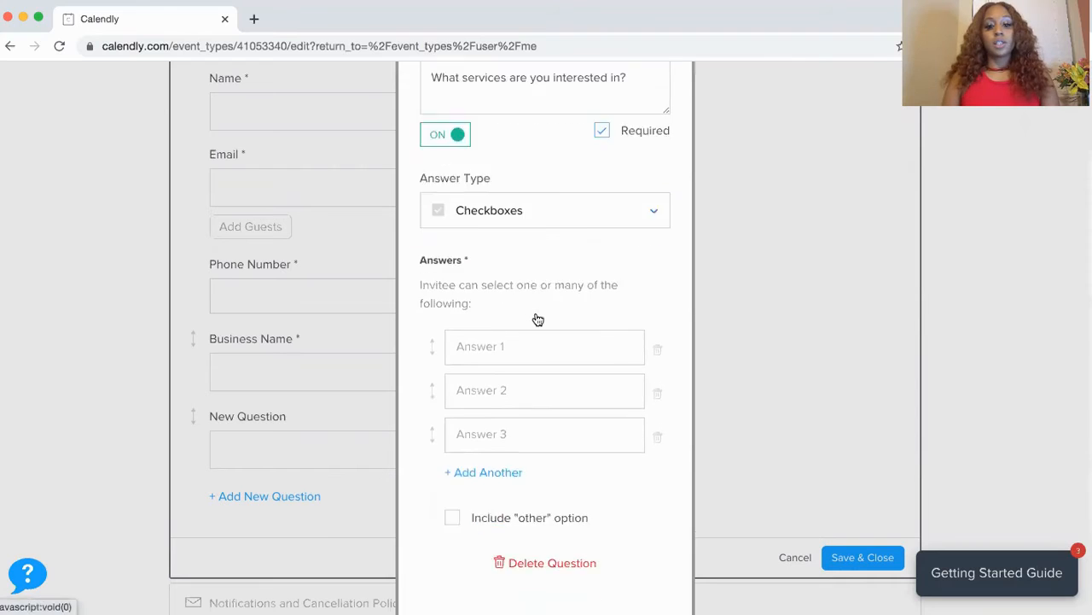
# Enter "Social Media Management", "Website Design" and "Monthly Consultation" as the first three checkbox answers of the services question.
pyautogui.click(499, 306)
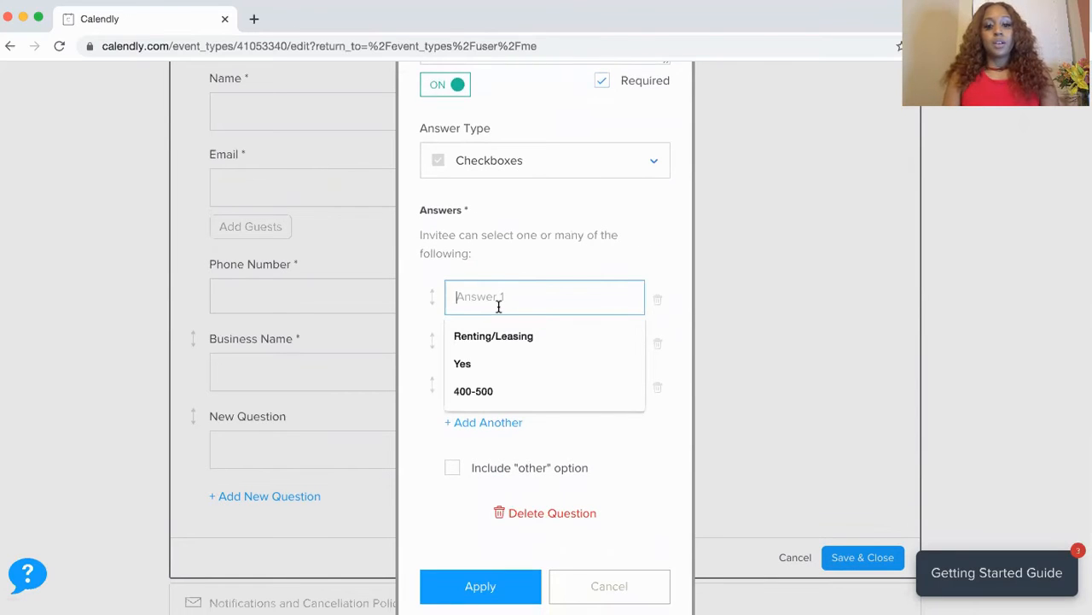
pyautogui.write('Social Media Management')
pyautogui.click(493, 342)
pyautogui.write('Website Design')
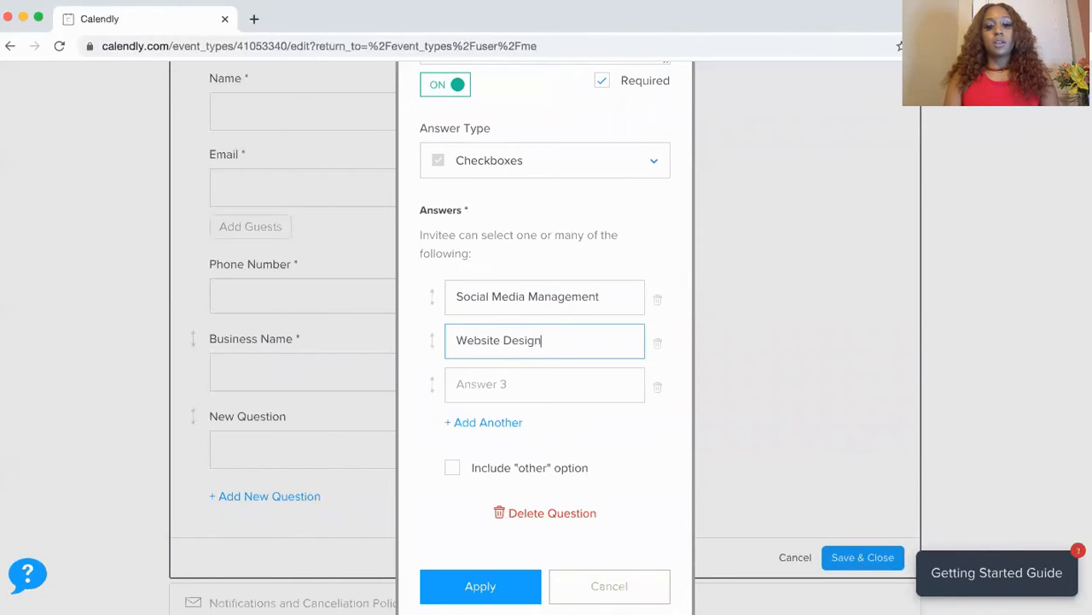
pyautogui.click(495, 383)
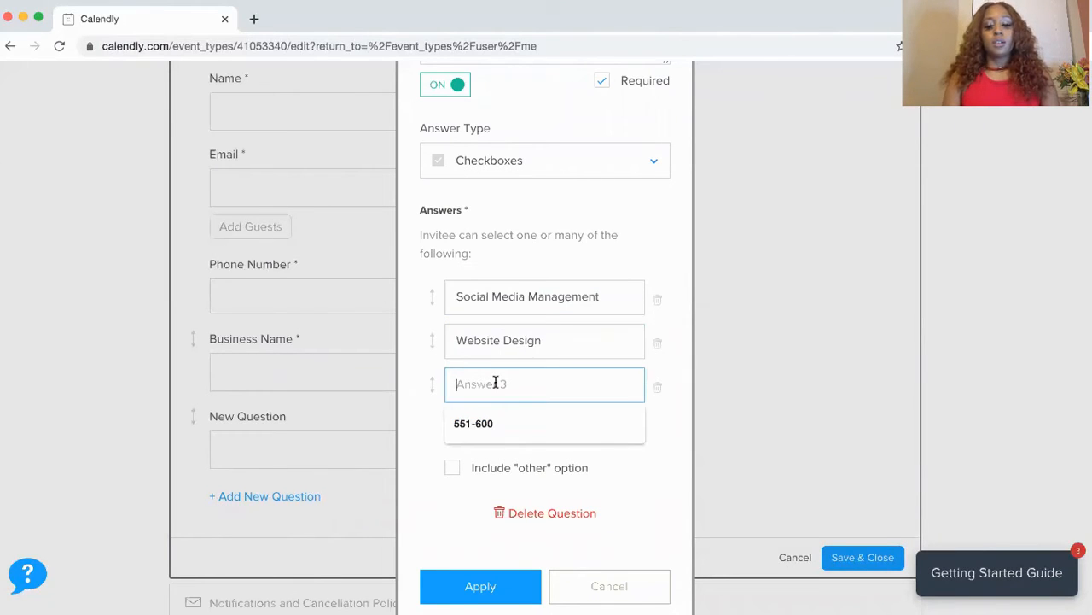
pyautogui.write('Mo')
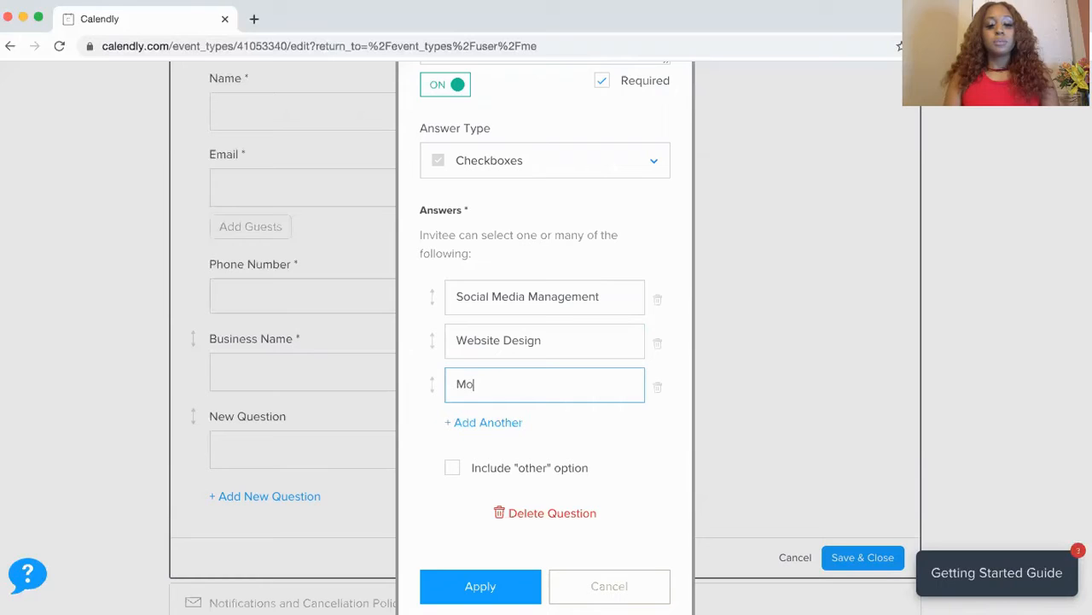
pyautogui.write('nthly Con')
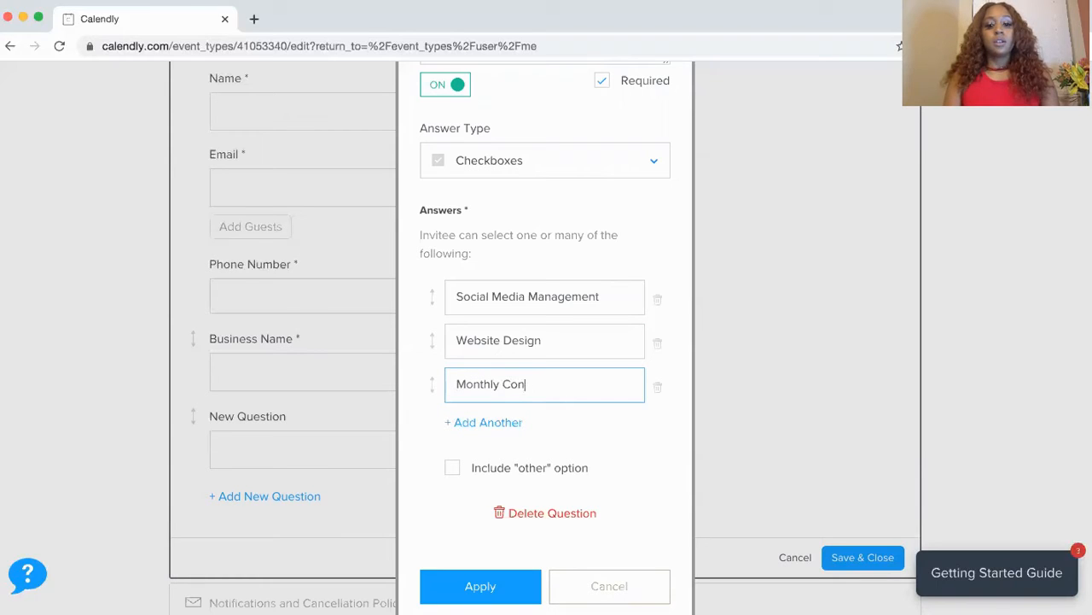
pyautogui.write('sultation')
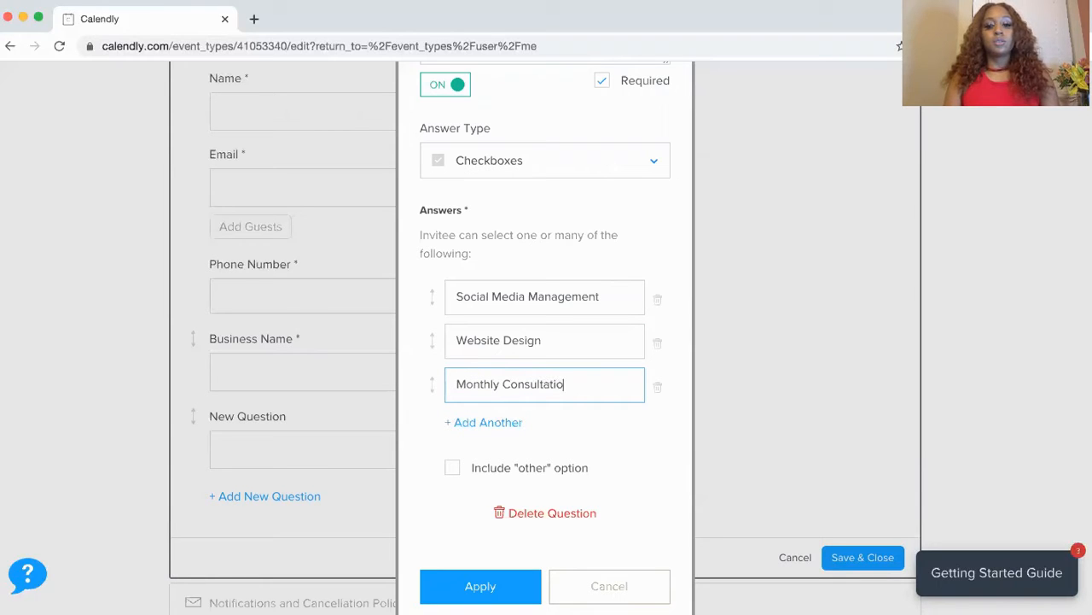
# Add two more answers to the services question, "Graphic Design" and "Event Planning".
pyautogui.click(483, 421)
pyautogui.click(484, 421)
pyautogui.write('Graphic Design')
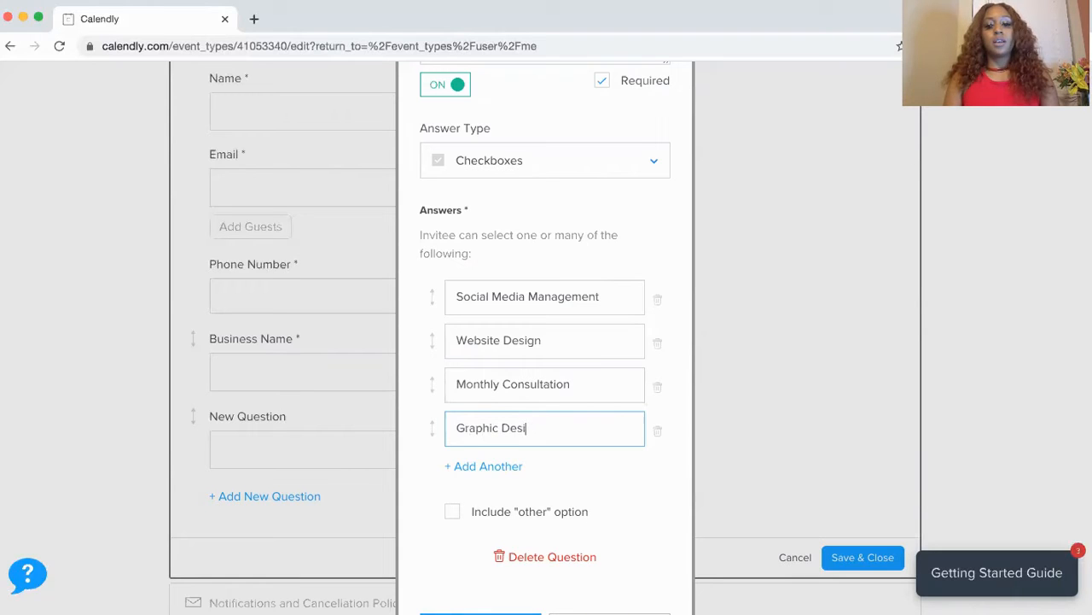
pyautogui.click(495, 475)
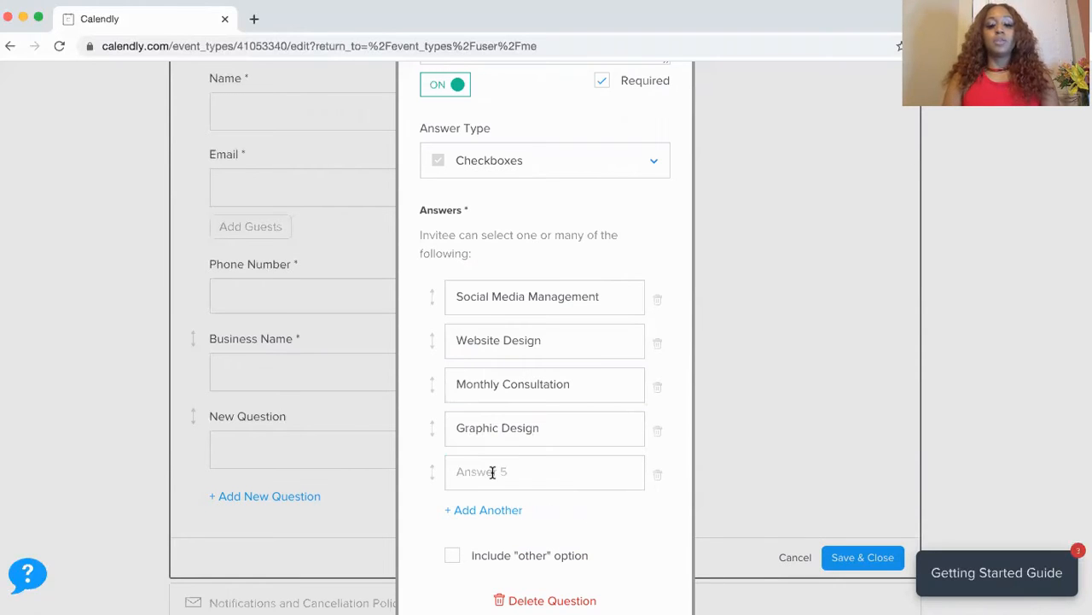
pyautogui.click(492, 472)
pyautogui.write('Event Planning')
# Include the "other" option in the services question, keep only the five filled-in answers, and apply the question.
pyautogui.click(452, 556)
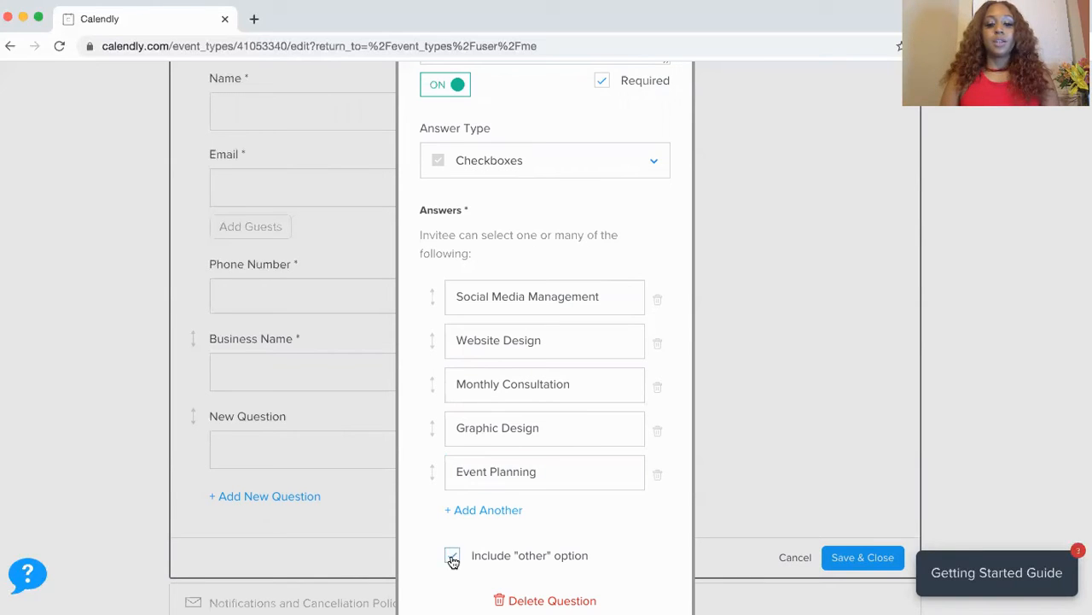
pyautogui.click(488, 510)
pyautogui.click(486, 510)
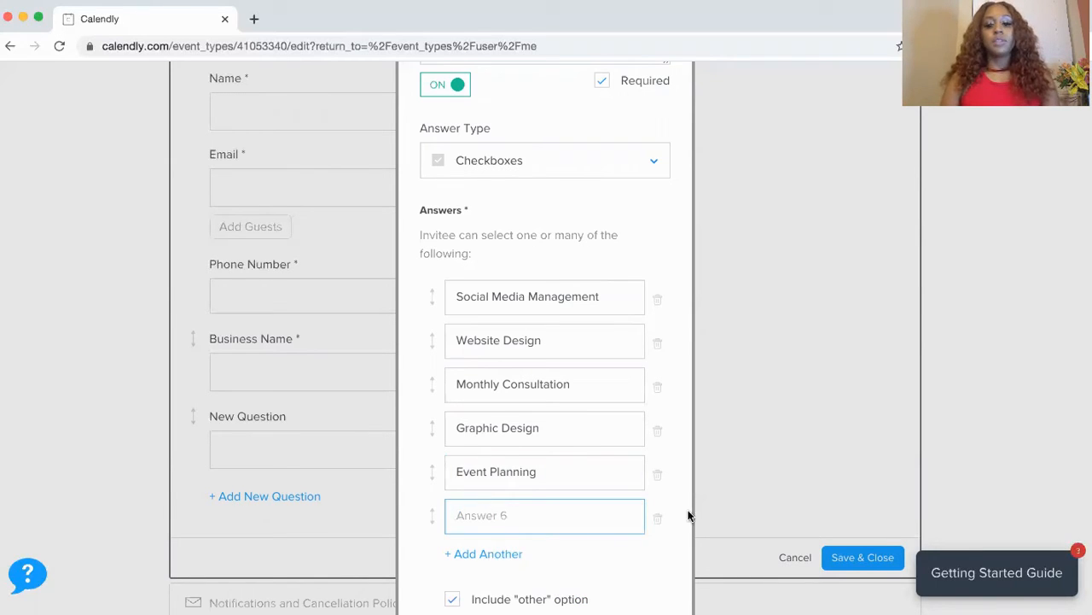
pyautogui.click(658, 517)
pyautogui.scroll(-3, 661, 517)
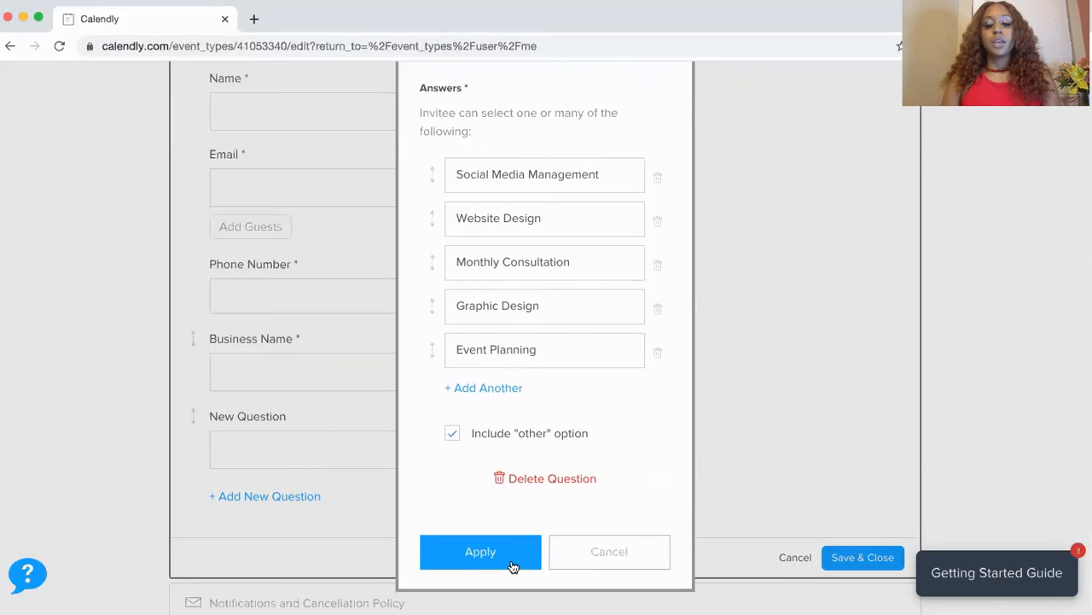
pyautogui.click(480, 552)
# Review the invitee questions form from the name field to the service checkboxes, and save the invitee questions.
pyautogui.scroll(-3, 512, 566)
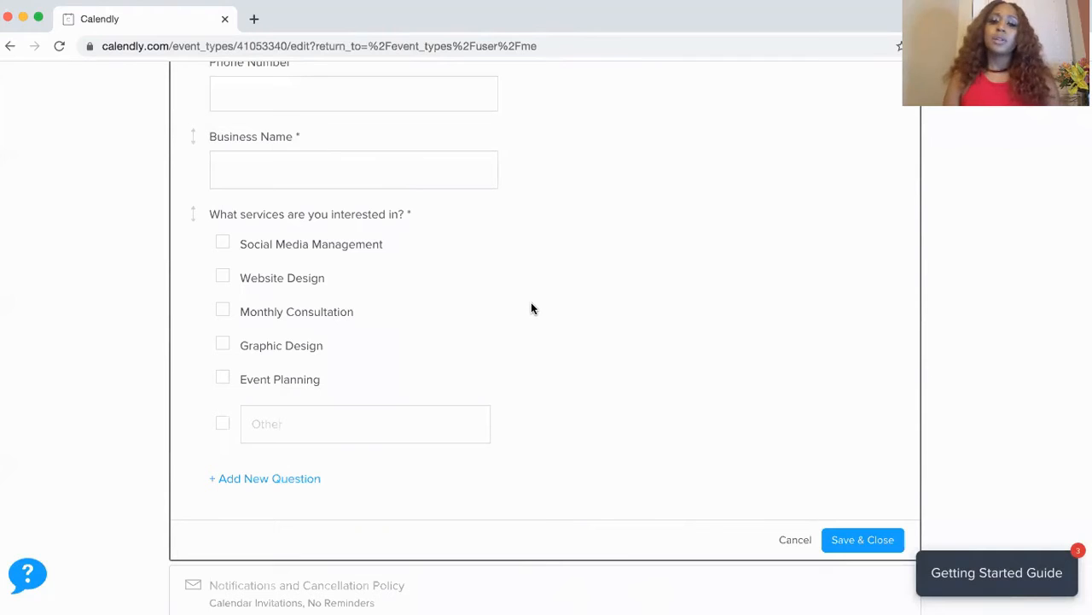
pyautogui.scroll(5, 530, 308)
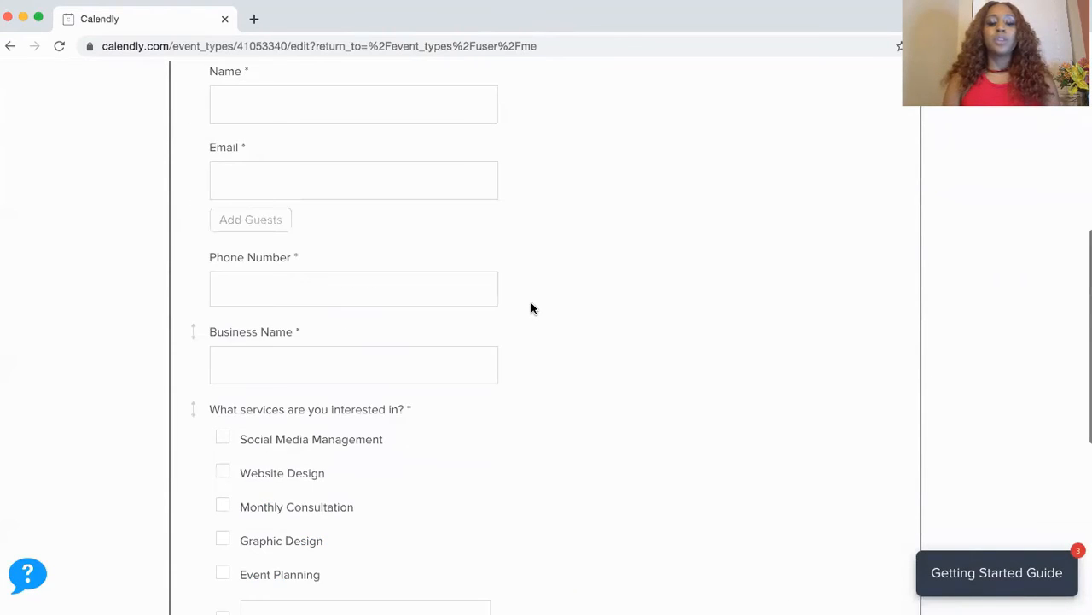
pyautogui.scroll(-5, 531, 308)
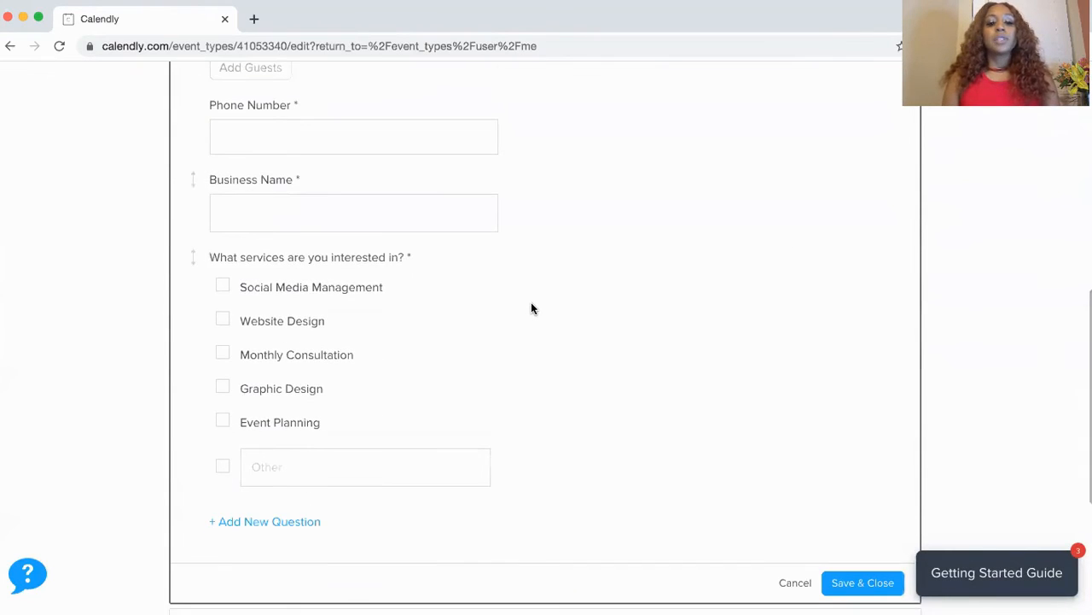
pyautogui.scroll(-4, 531, 308)
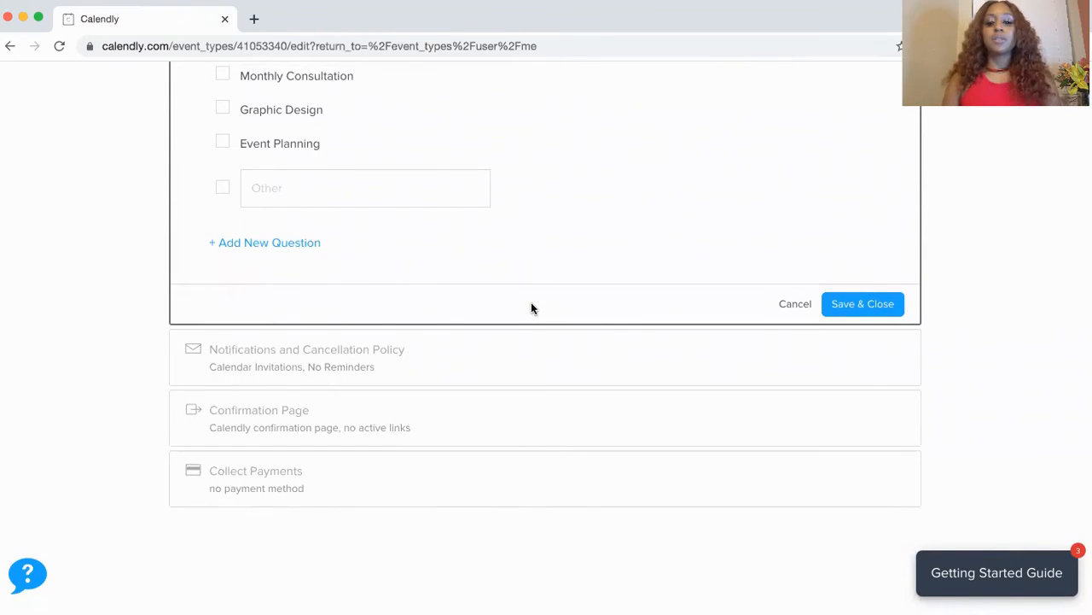
pyautogui.scroll(3, 530, 309)
pyautogui.scroll(6, 531, 308)
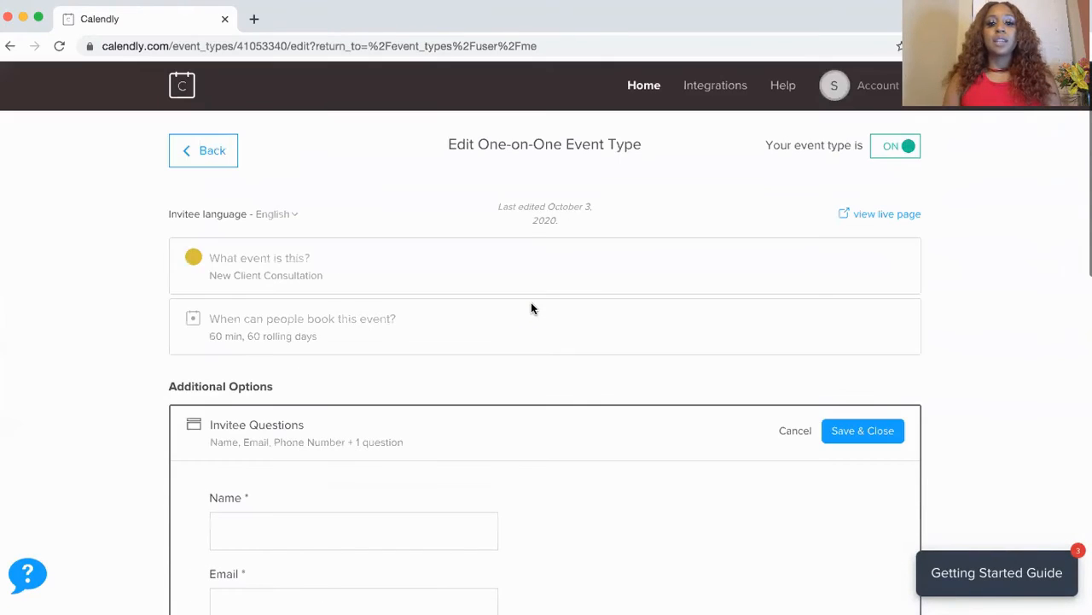
pyautogui.scroll(-6, 531, 308)
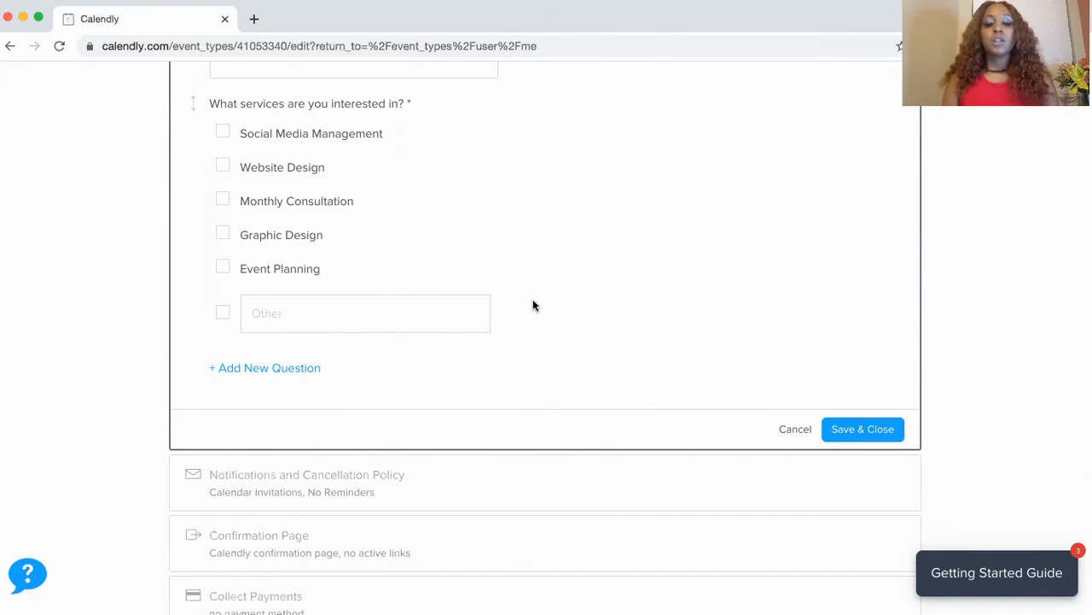
pyautogui.click(847, 429)
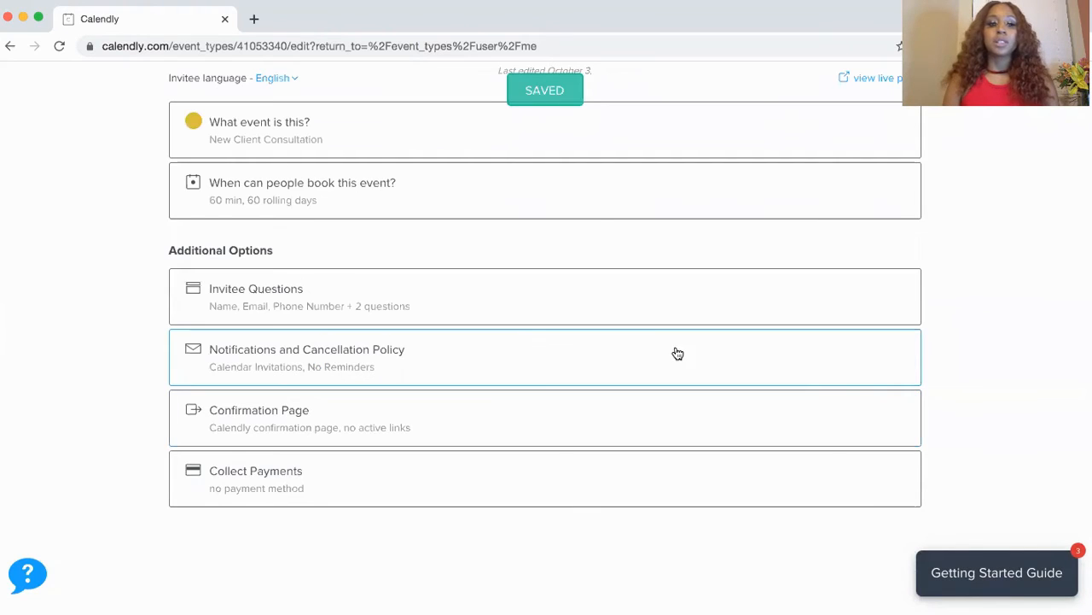
# Open the event's notifications and cancellation policy settings and turn on both Email Reminders and Text Reminders.
pyautogui.click(504, 349)
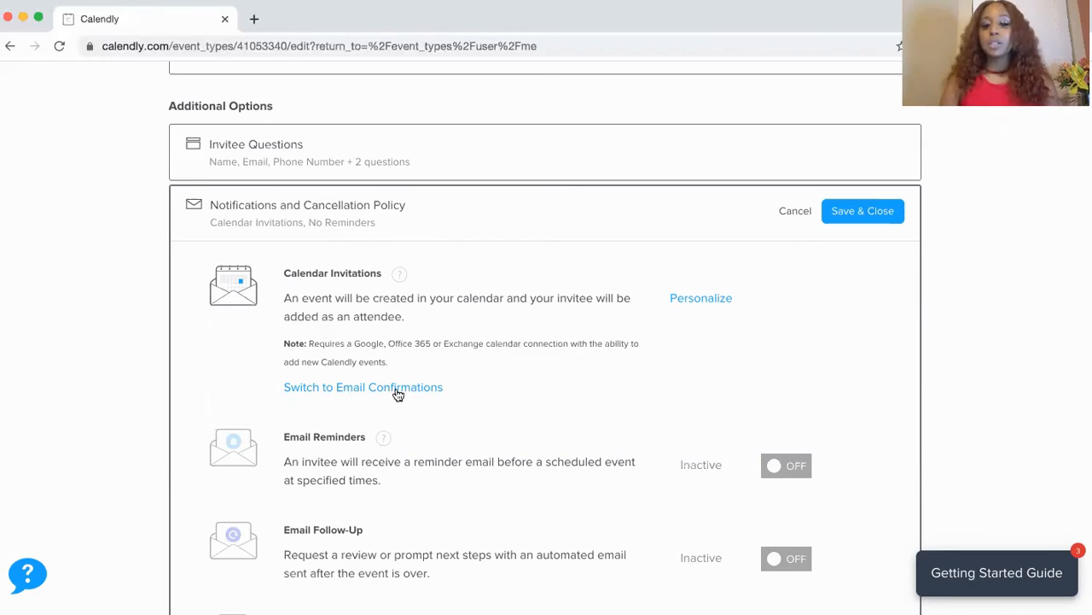
pyautogui.scroll(-3, 445, 332)
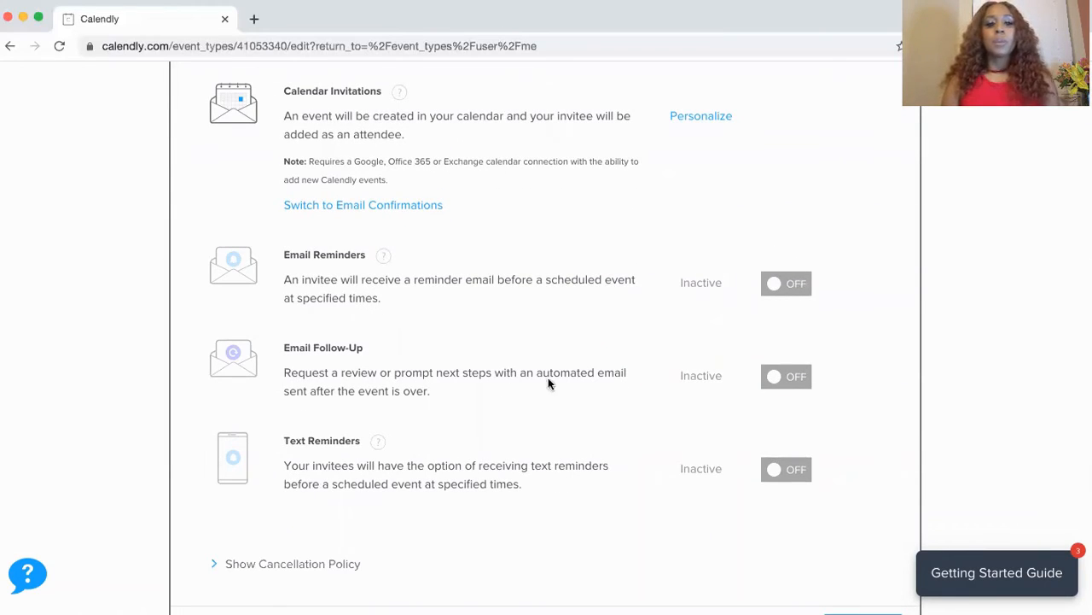
pyautogui.click(774, 287)
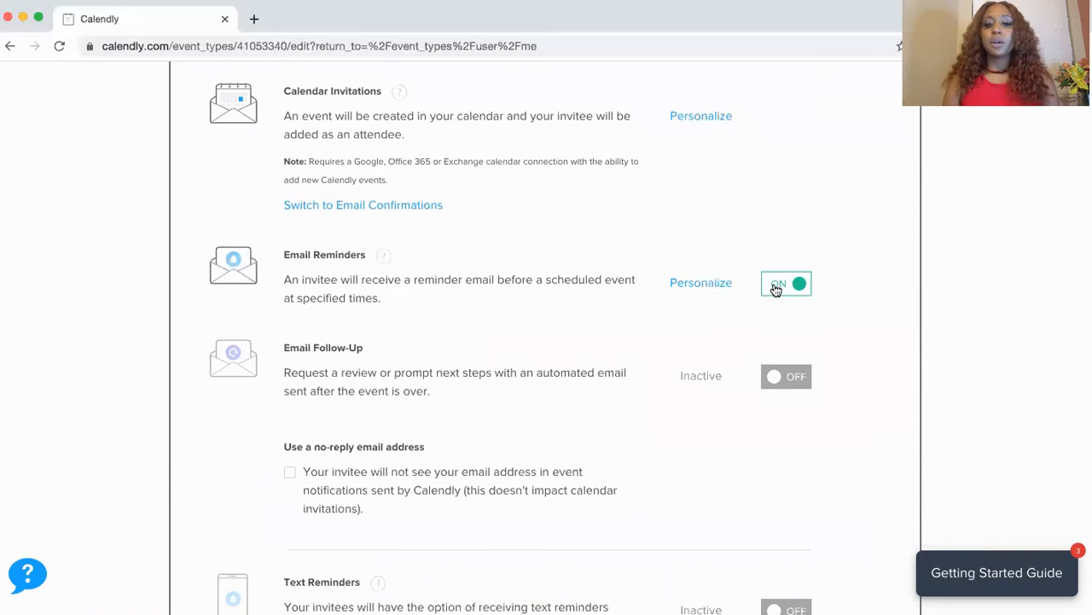
pyautogui.scroll(-1, 714, 309)
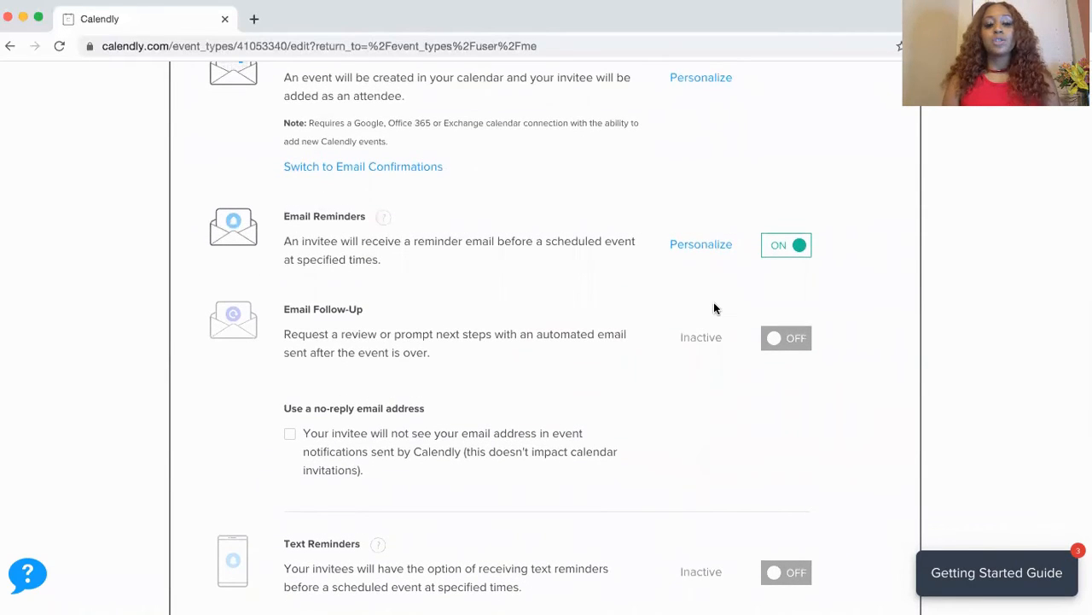
pyautogui.scroll(-1, 713, 303)
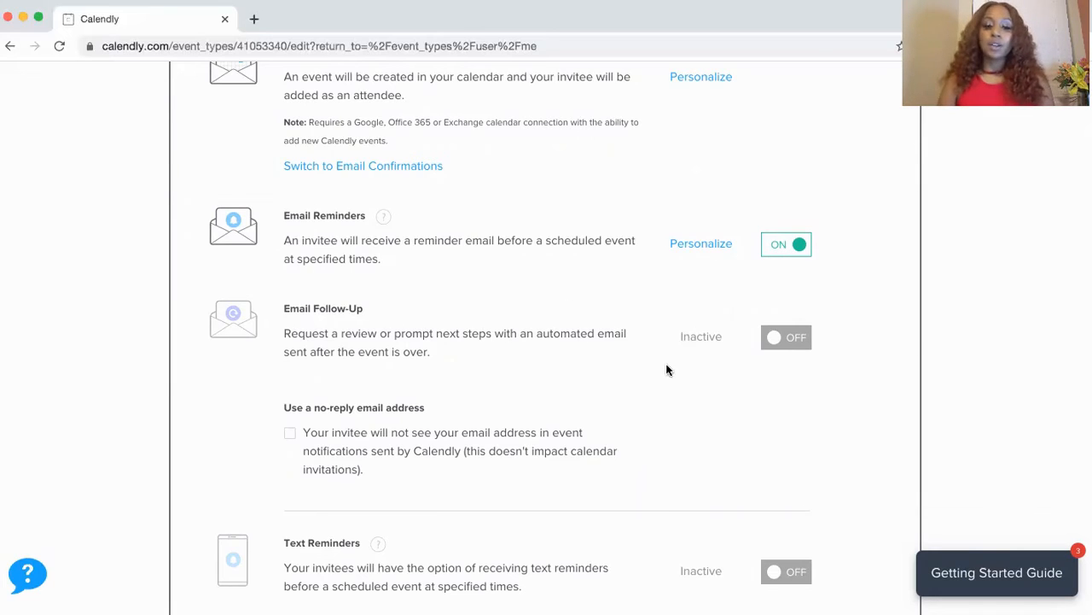
pyautogui.scroll(-4, 668, 370)
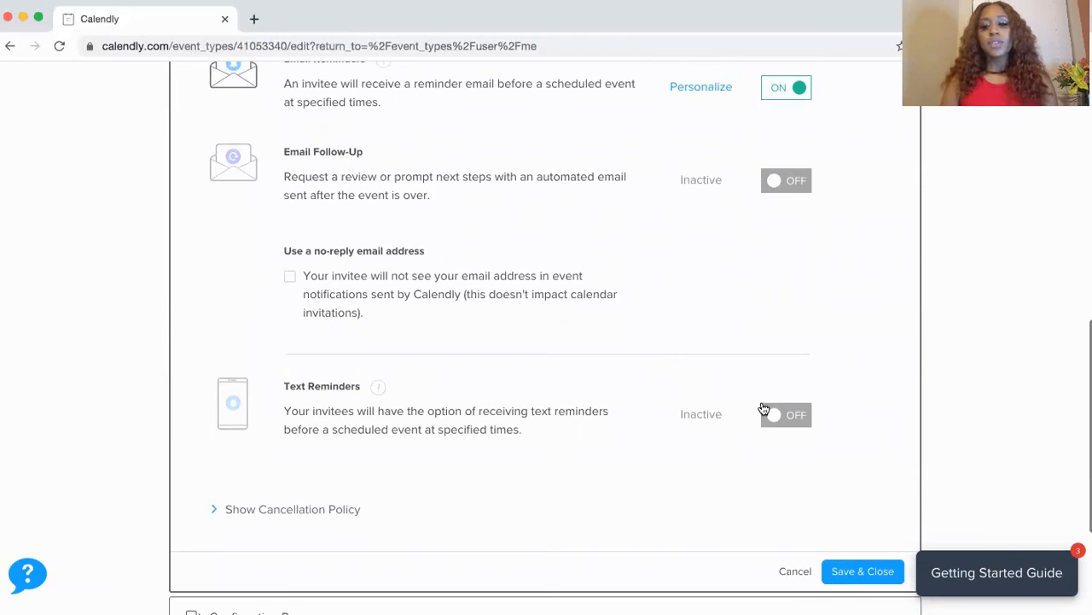
pyautogui.click(767, 411)
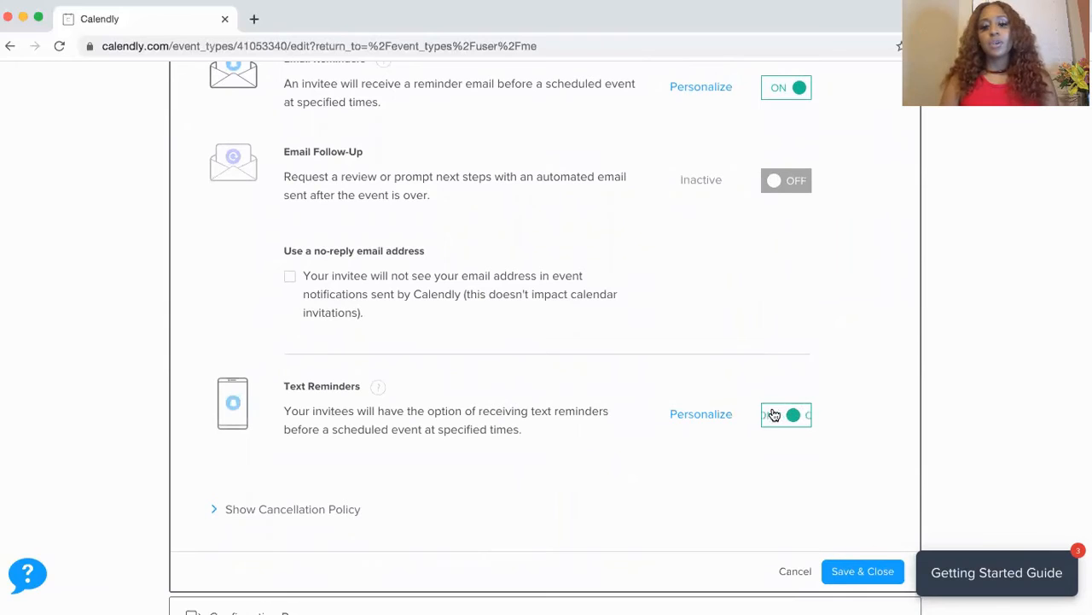
# Expand the cancellation policy and enter "Must cancel/reschedule more than 24 hours in advance." as its first line.
pyautogui.click(347, 507)
pyautogui.scroll(-10, 390, 392)
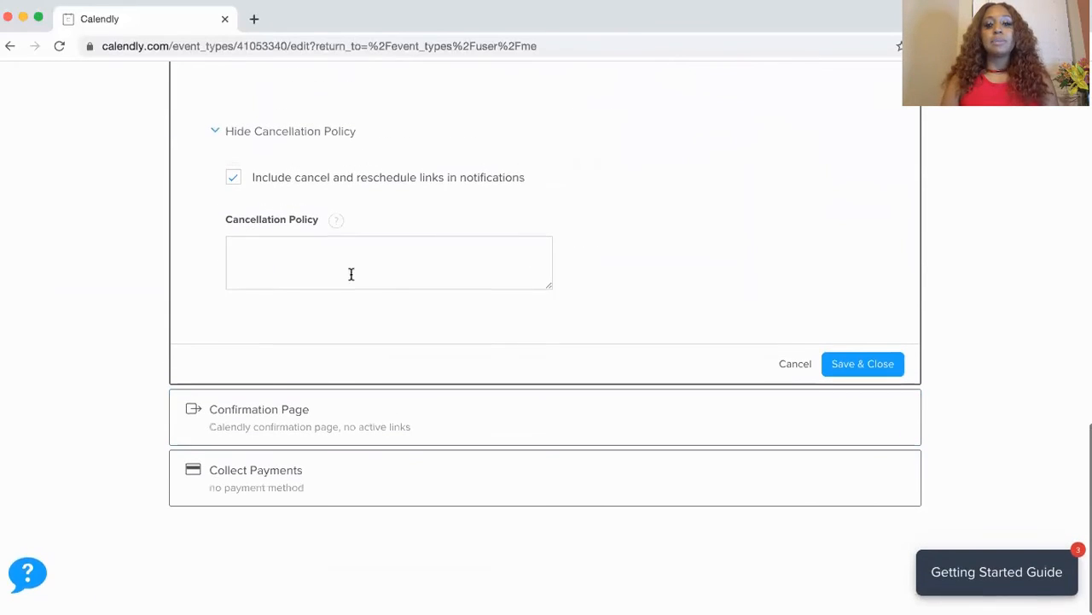
pyautogui.click(326, 262)
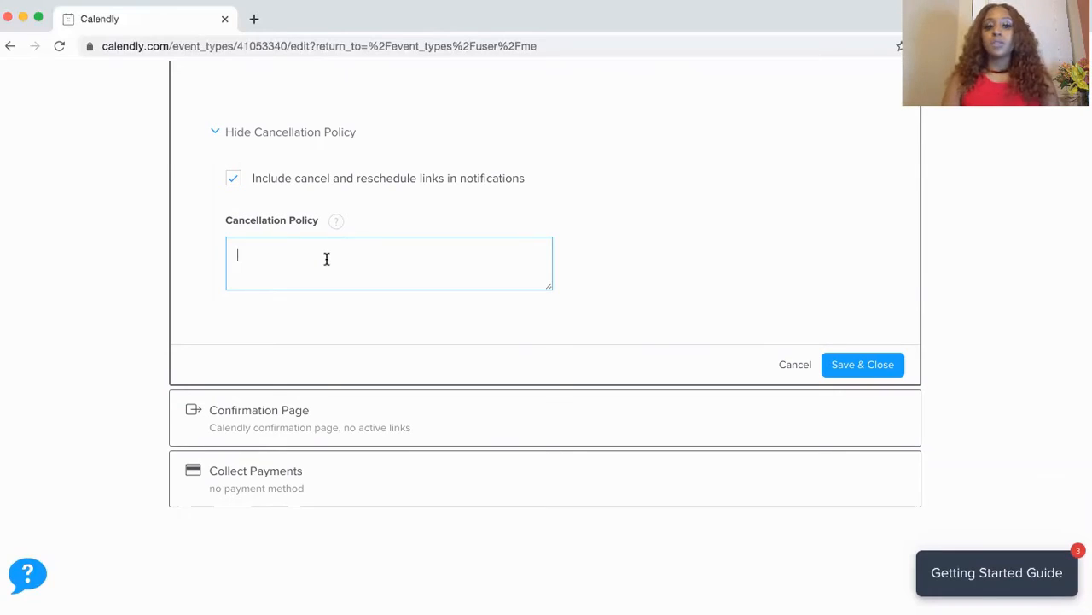
pyautogui.write('Moj')
pyautogui.press('BackSpace')
pyautogui.press('BackSpace')
pyautogui.press('BackSpace')
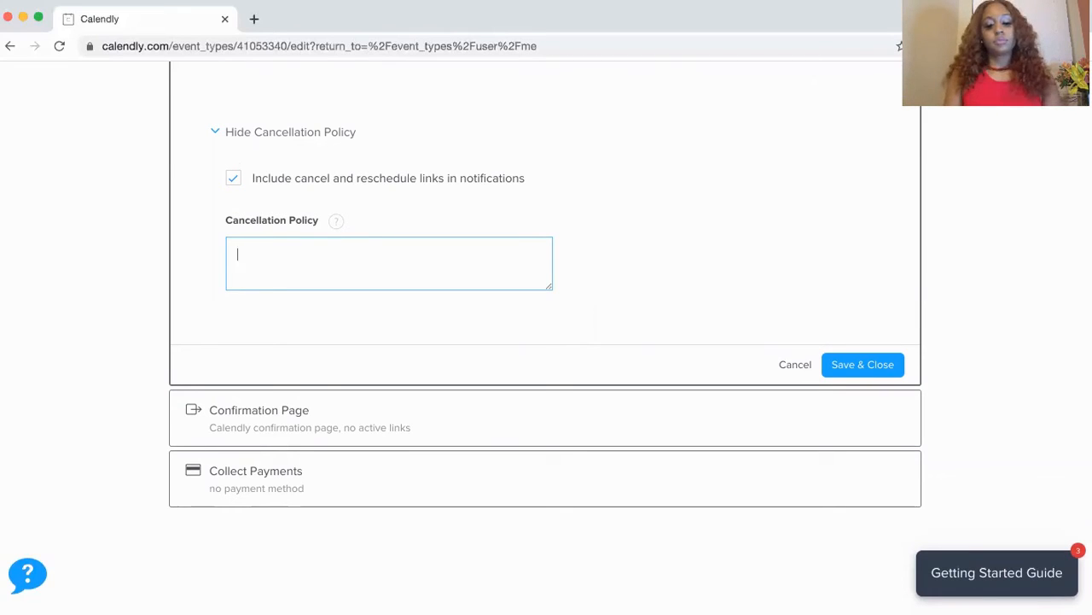
pyautogui.write('Must c')
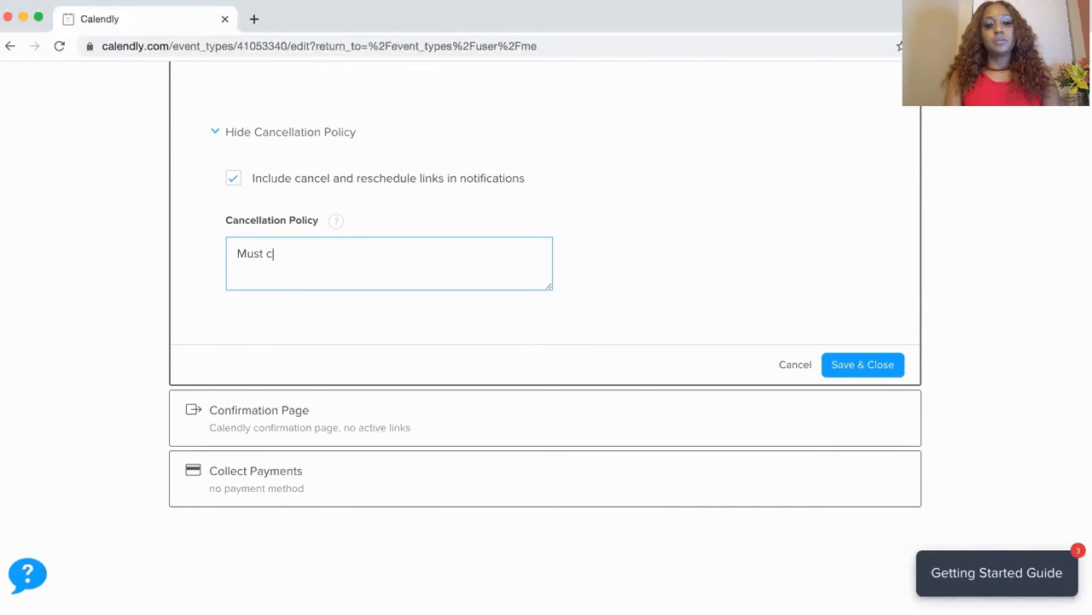
pyautogui.write('ancel/resche')
pyautogui.write('due')
pyautogui.write('le more th')
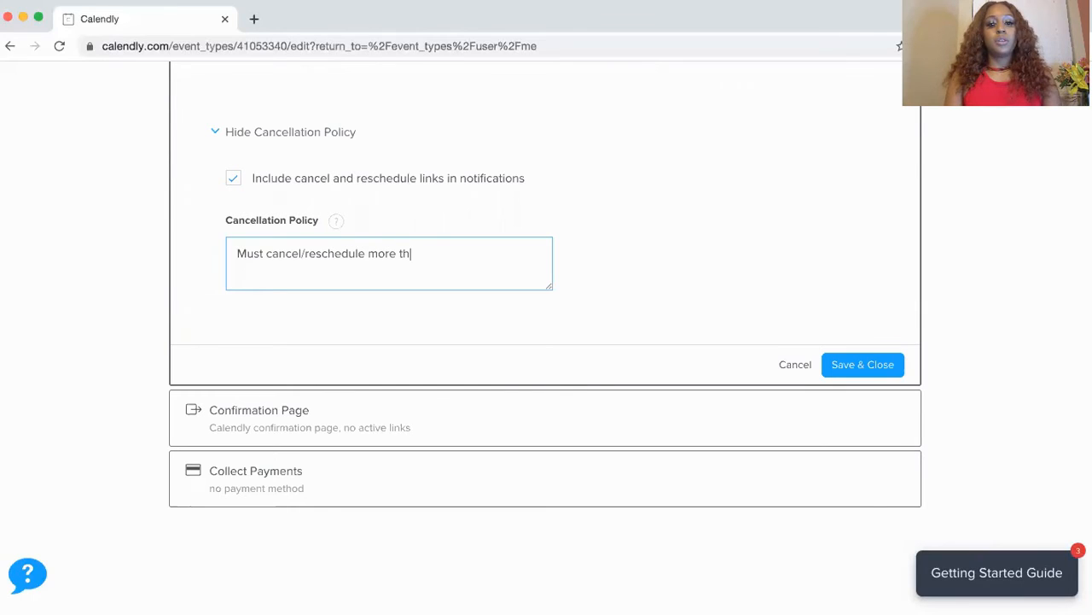
pyautogui.write('an 24 hours ')
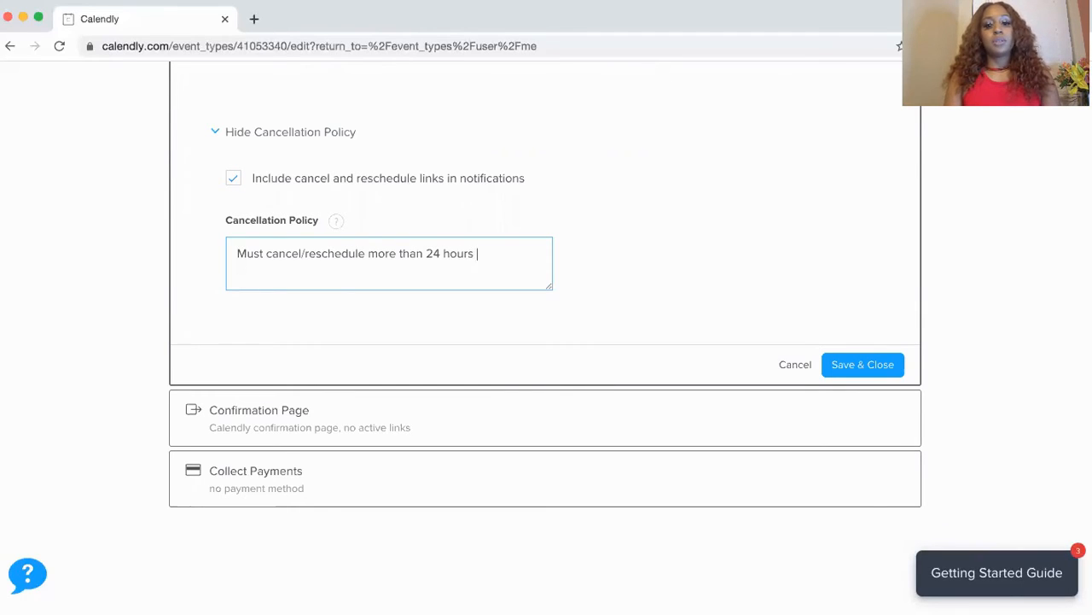
pyautogui.write('in advance.')
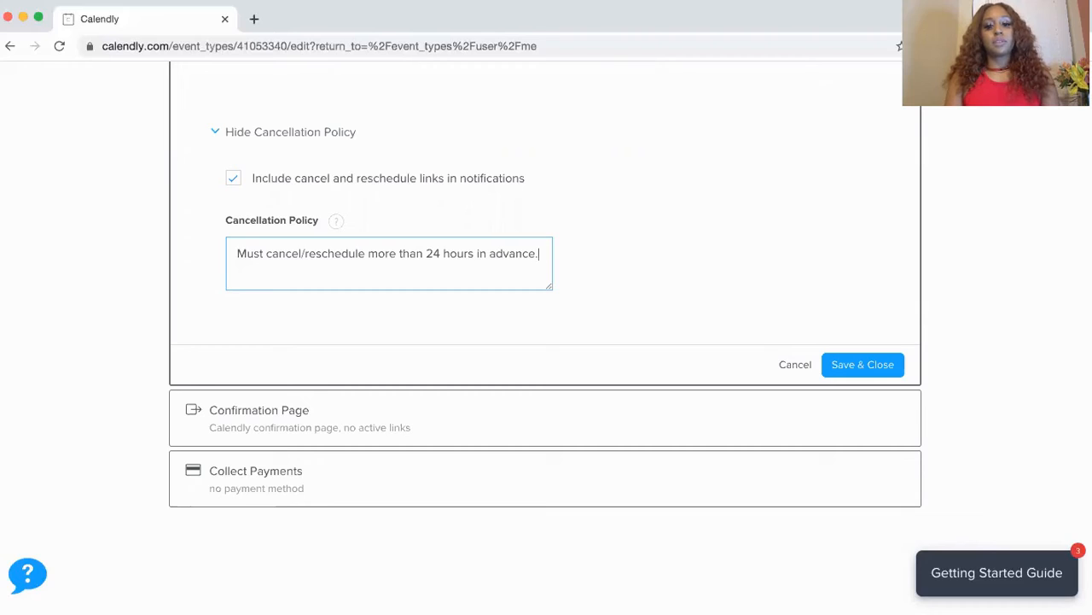
# Add a second line to the cancellation policy: "Cancellations within 24 hours of the event will result in forefitting deposit.".
pyautogui.press('Return')
pyautogui.write('Cancellations')
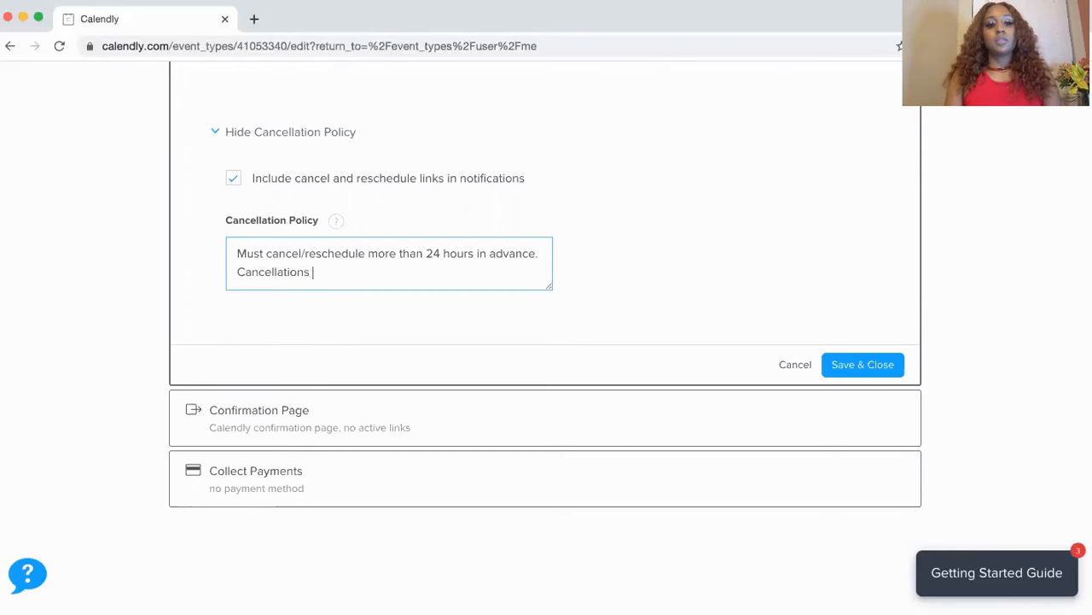
pyautogui.write(' within 24 hou')
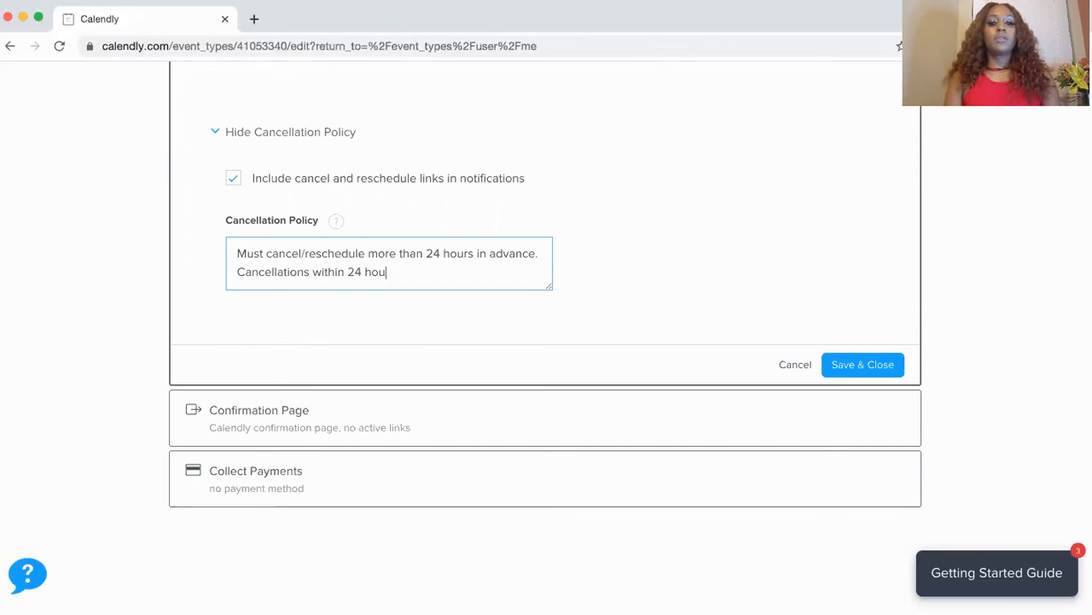
pyautogui.write('rs of the event ')
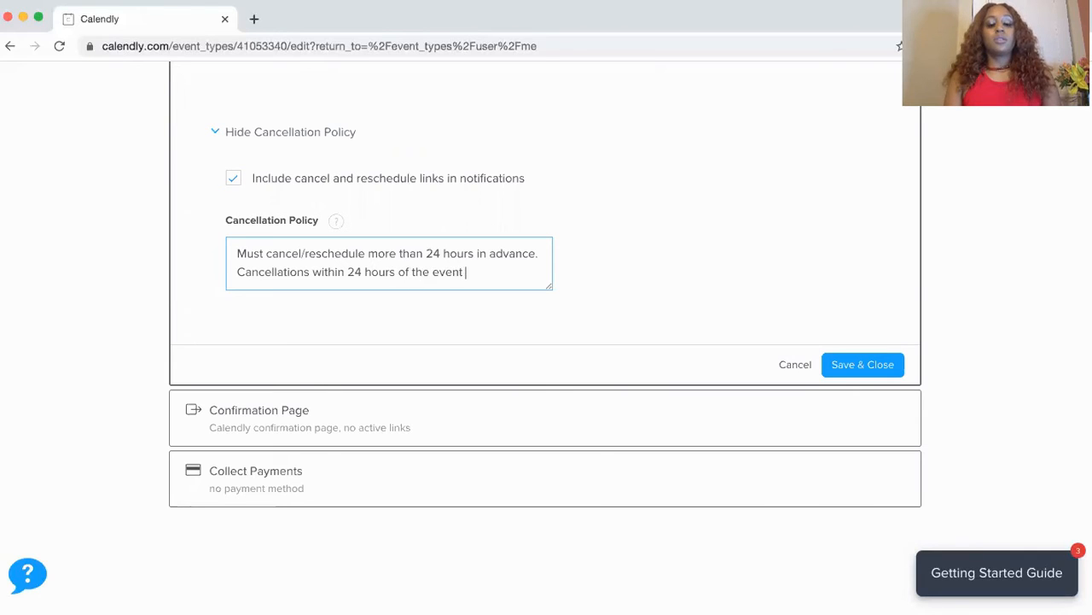
pyautogui.write('will resu')
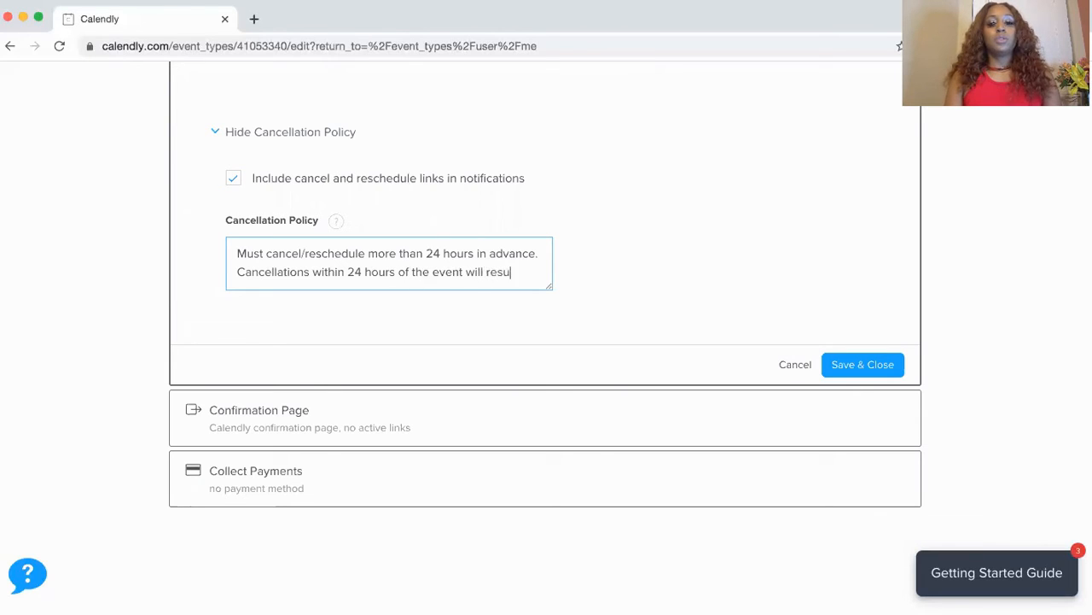
pyautogui.write('lt in ')
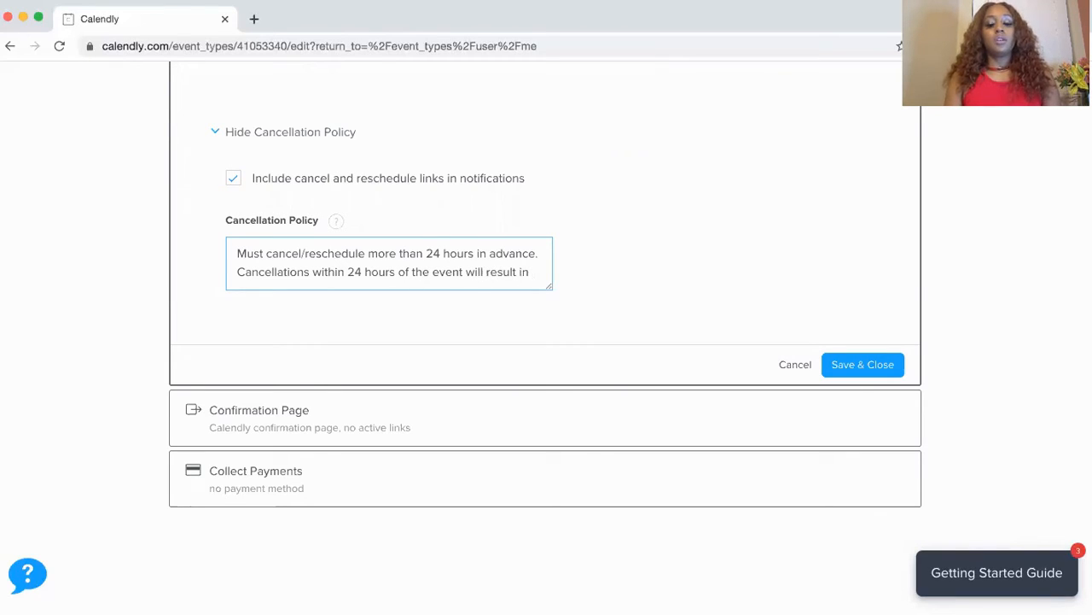
pyautogui.write('for')
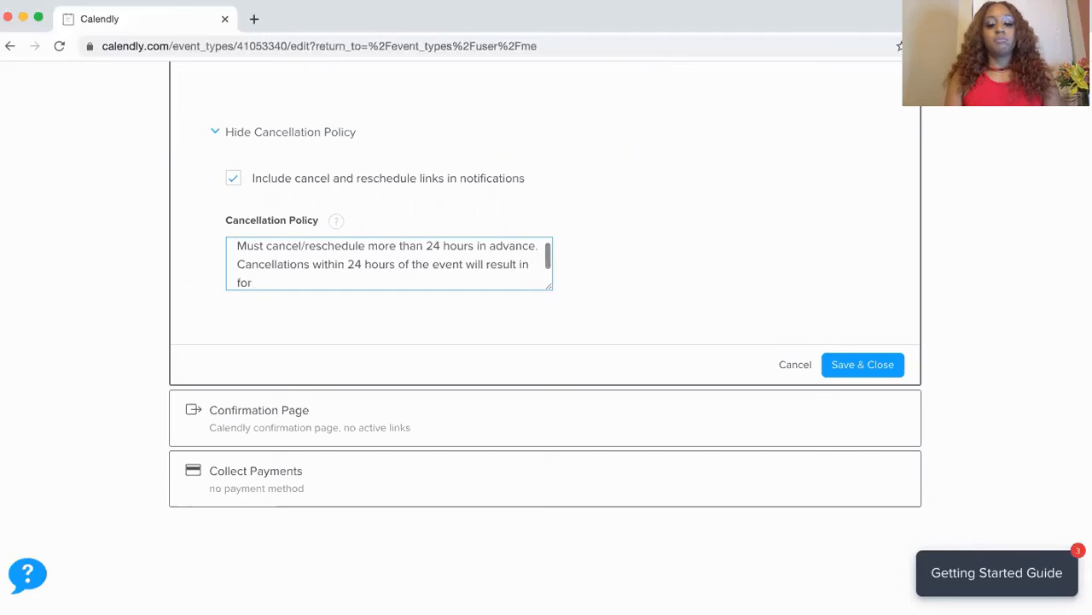
pyautogui.write('fe')
pyautogui.press('BackSpace')
pyautogui.press('BackSpace')
pyautogui.write('efitting ')
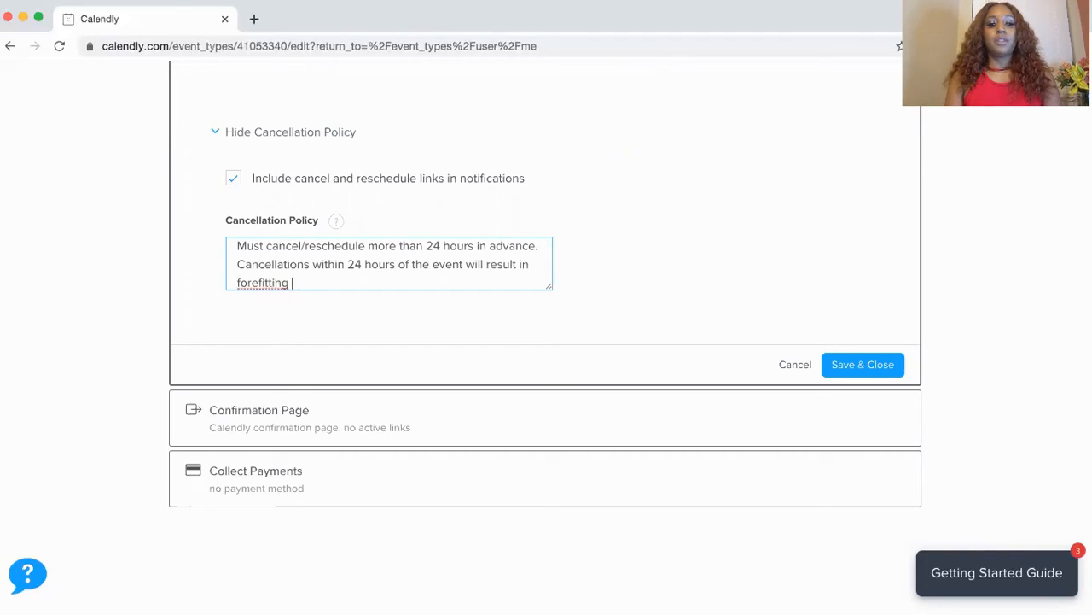
pyautogui.write('deposit.')
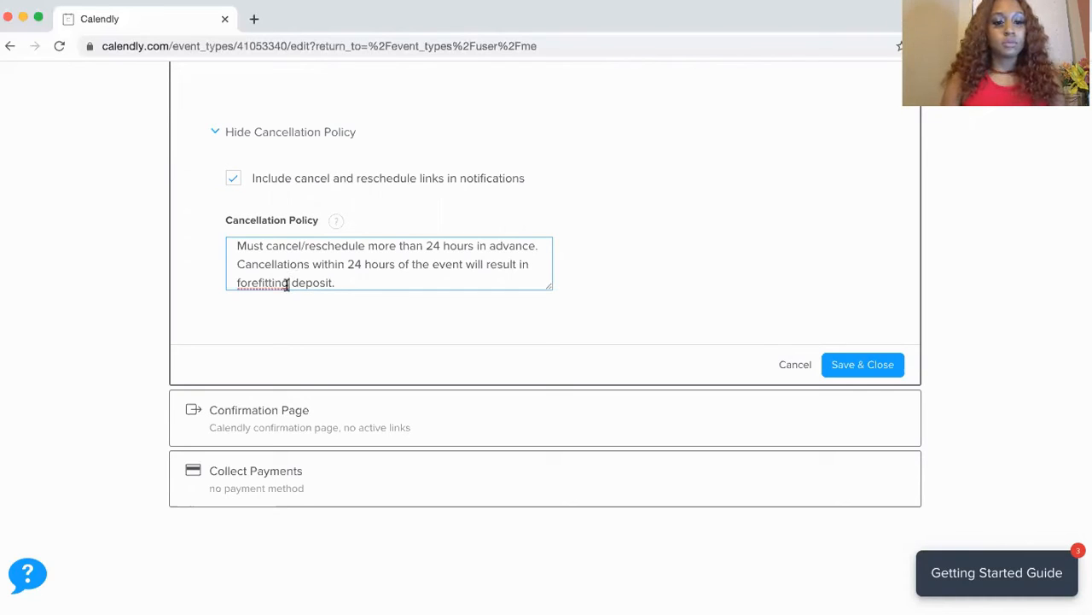
# Replace the misspelled word "forefitting" in the cancellation policy with "losing" and save the notification settings.
pyautogui.moveTo(290, 283); pyautogui.dragTo(216, 290)
pyautogui.moveTo(289, 271); pyautogui.dragTo(237, 271)
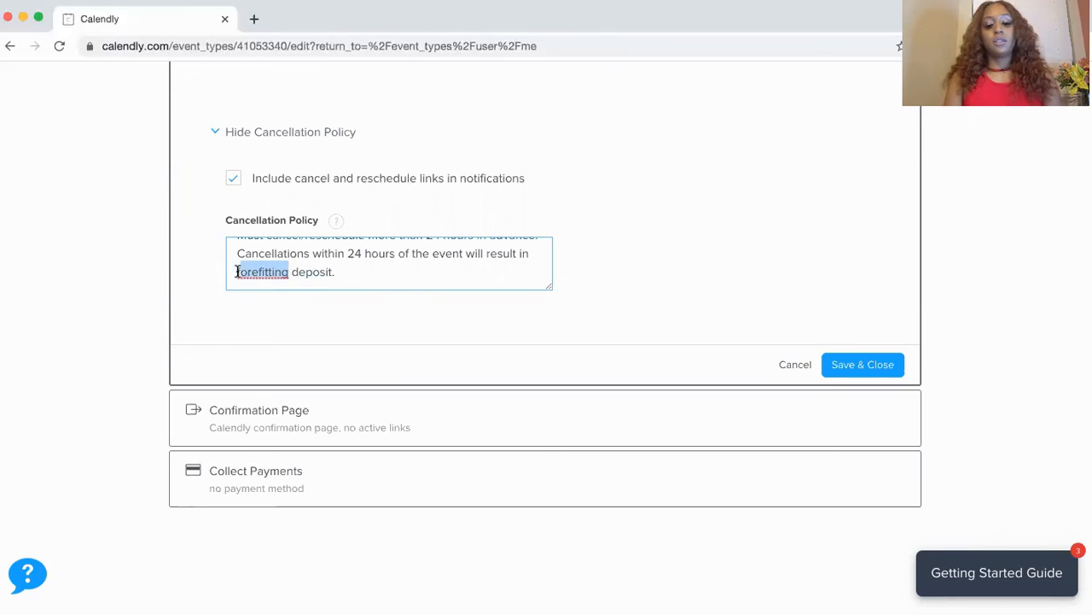
pyautogui.write('f')
pyautogui.write('osin')
pyautogui.write('g')
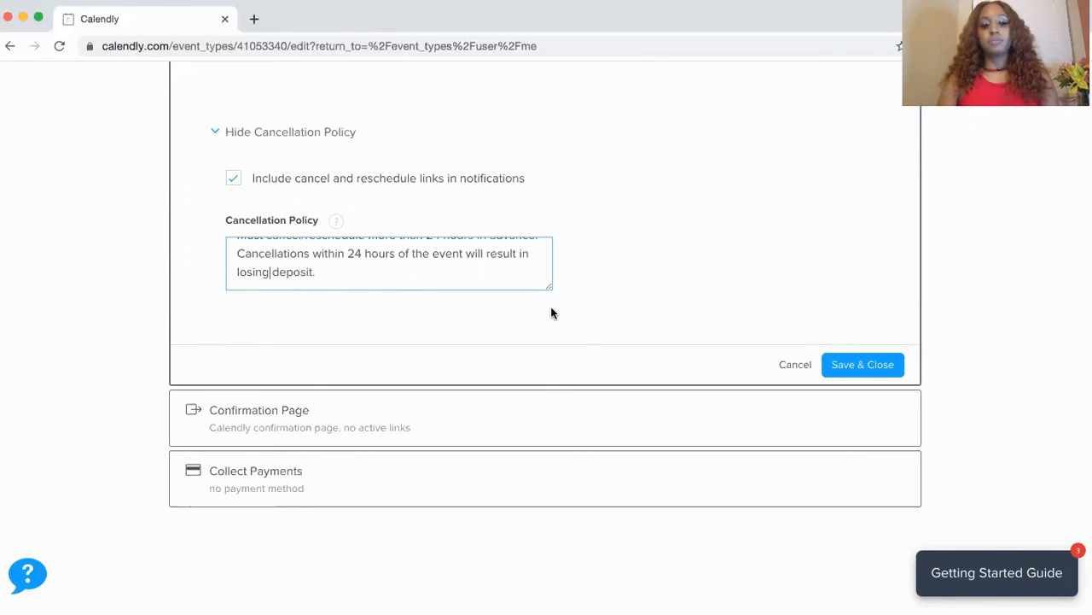
pyautogui.click(852, 363)
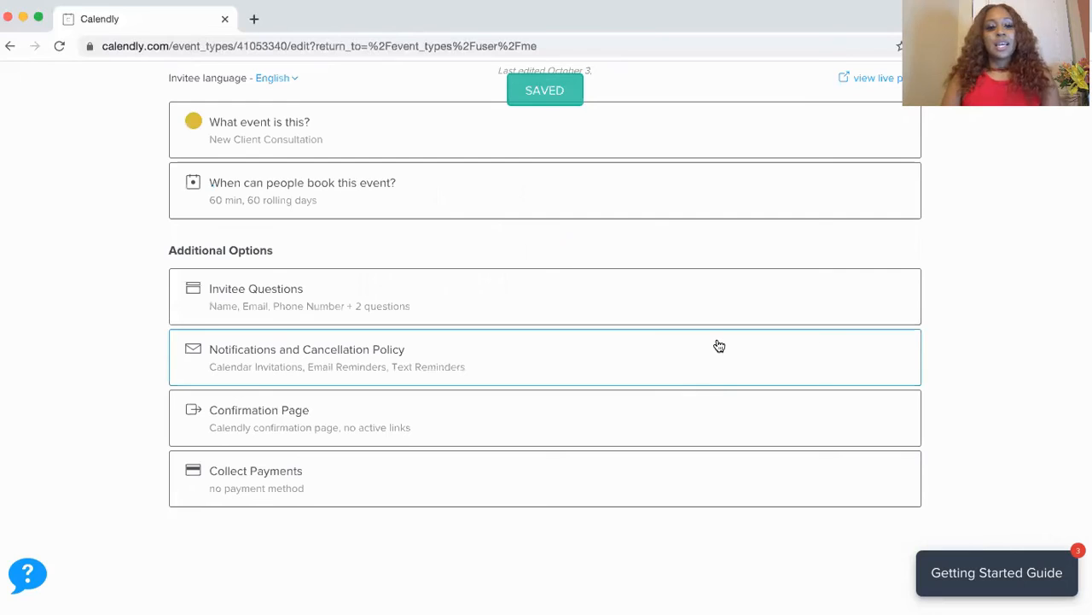
# Set the event's confirmation page to redirect to an external site, enter the owner's website address as the redirect URL, and save.
pyautogui.click(571, 434)
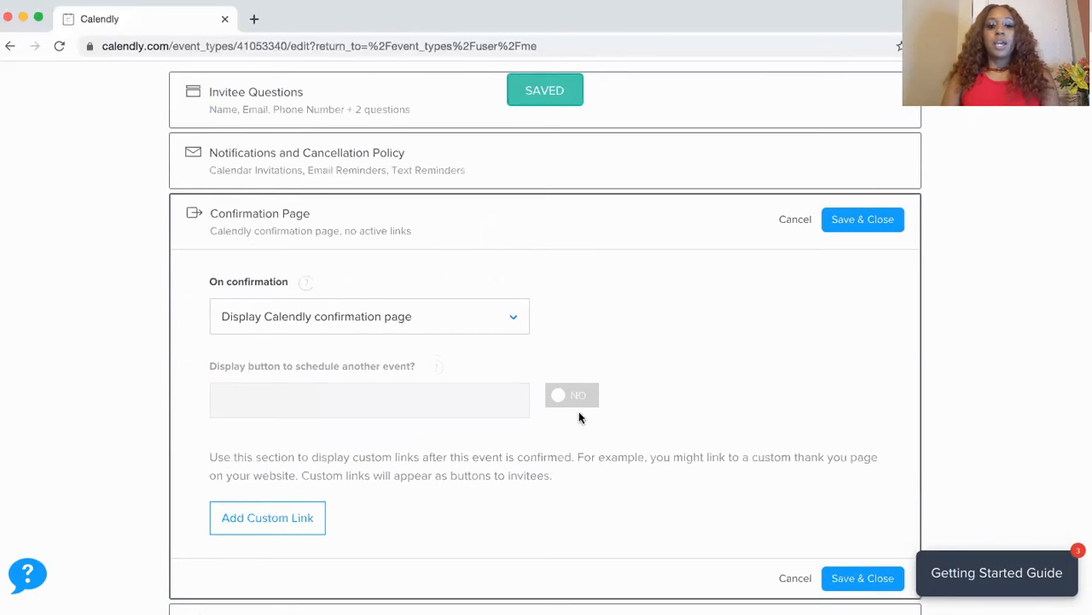
pyautogui.click(511, 317)
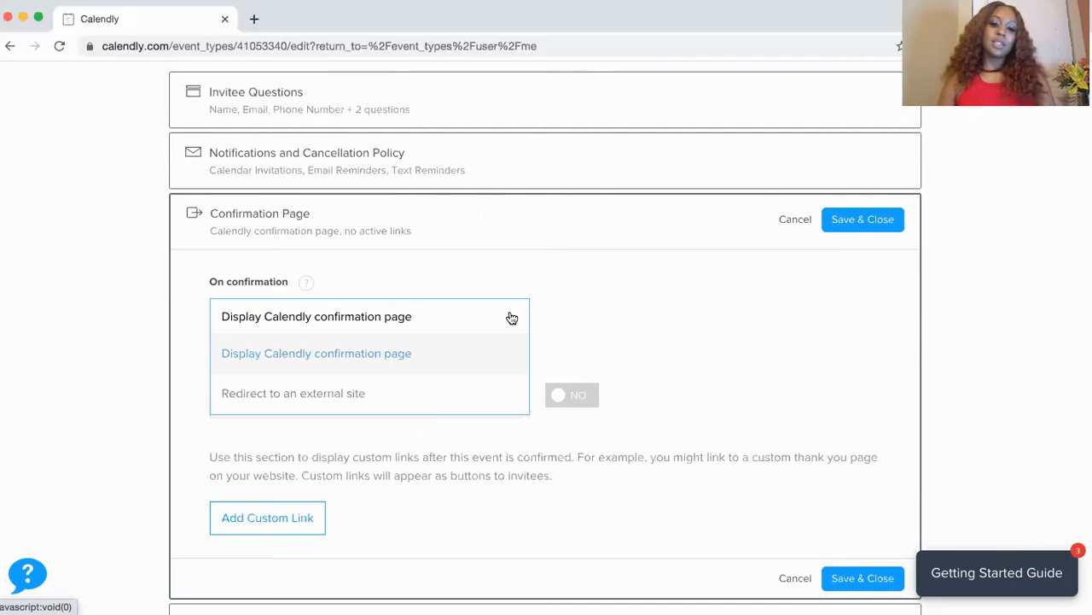
pyautogui.click(442, 405)
pyautogui.click(364, 414)
pyautogui.write('sh')
pyautogui.press('BackSpace')
pyautogui.write('heridanlabbe.c')
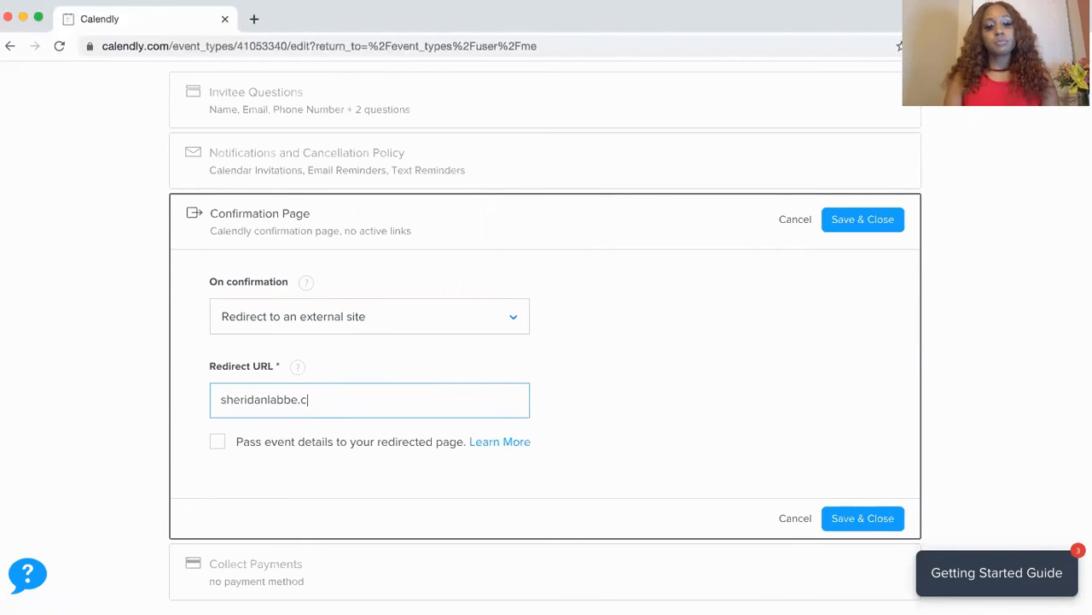
pyautogui.click(862, 518)
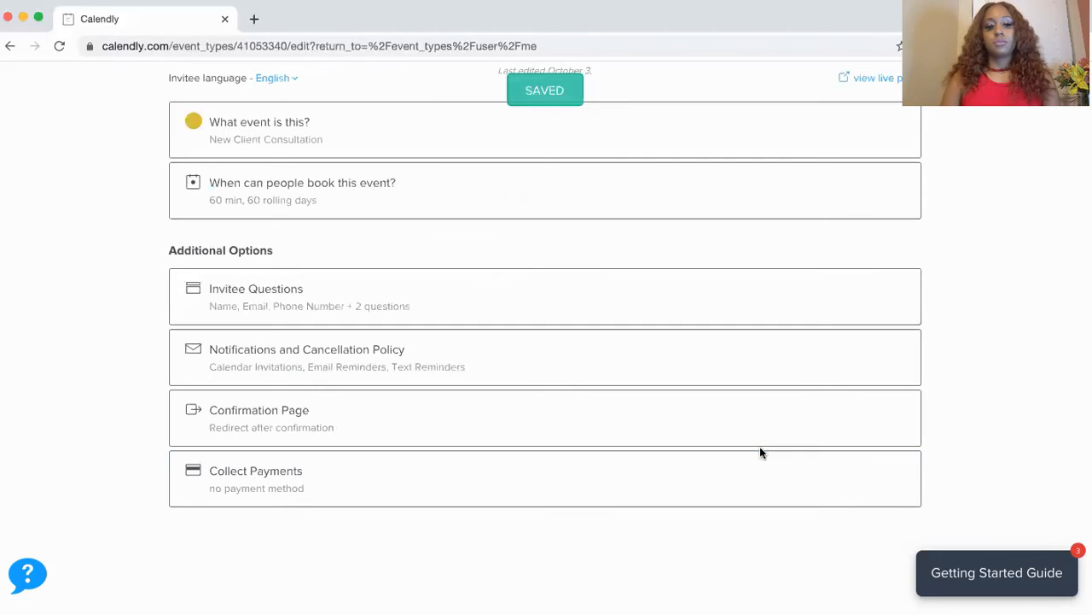
# View the event's Collect Payments options, save and close them, and return to the event types overview.
pyautogui.click(529, 475)
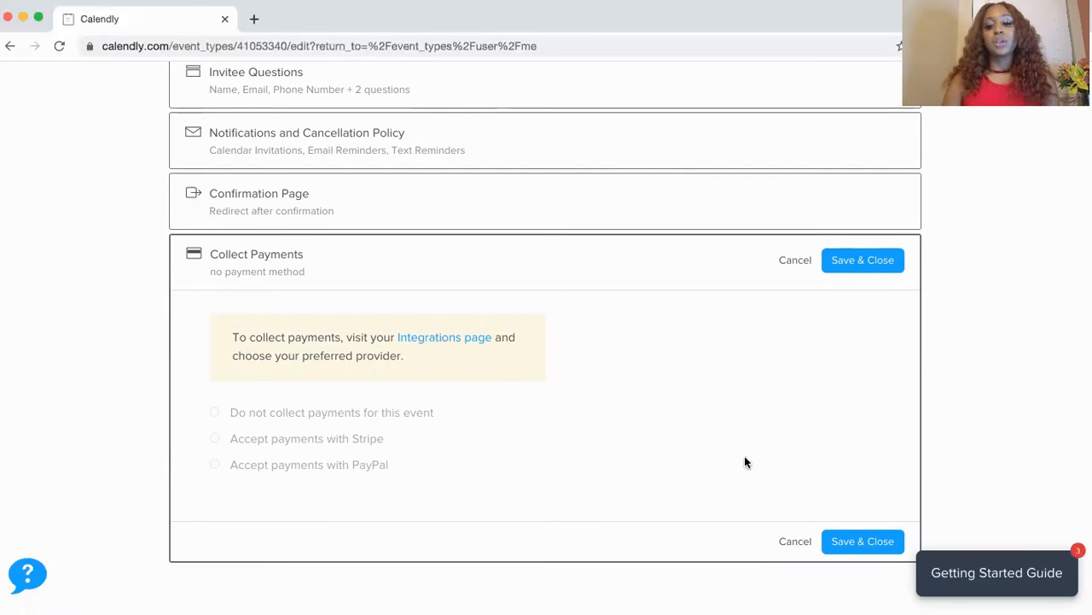
pyautogui.click(841, 543)
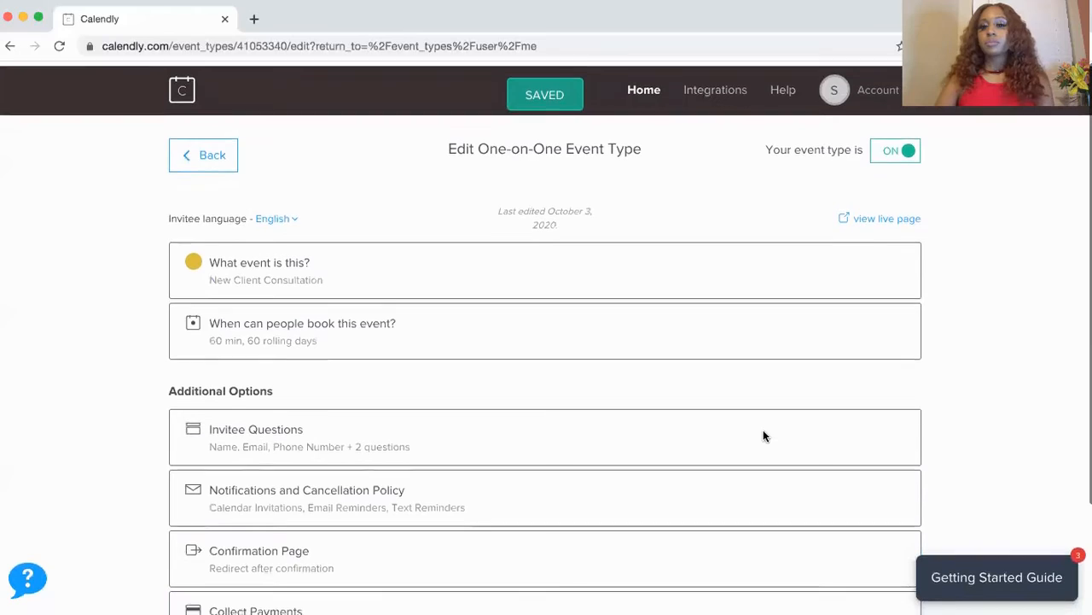
pyautogui.click(197, 163)
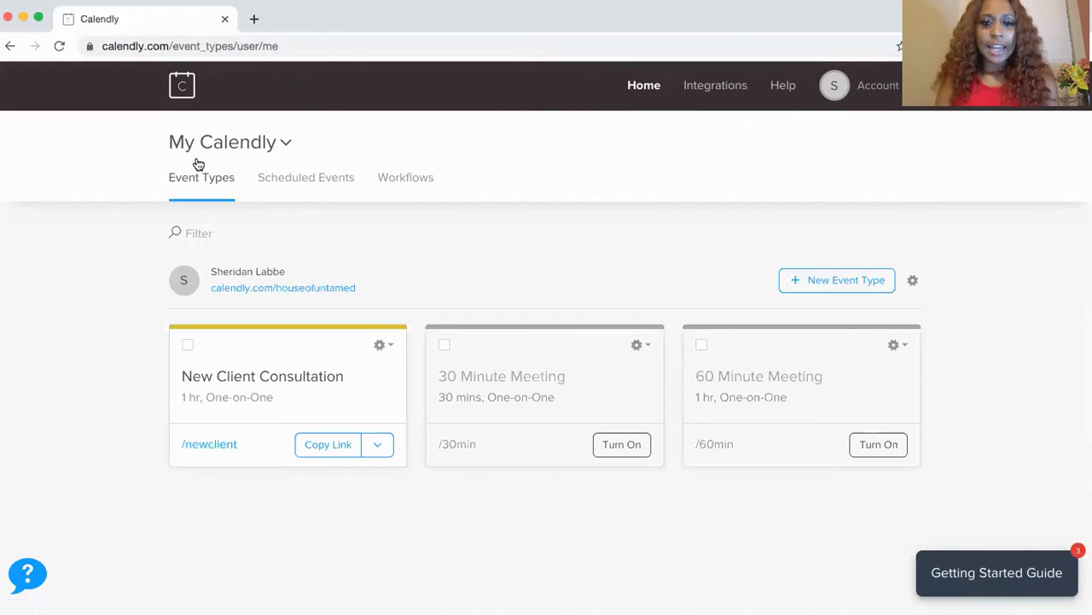
# Open the Add to Website options for the New Client Consultation event and view the page of embedding examples.
pyautogui.click(384, 347)
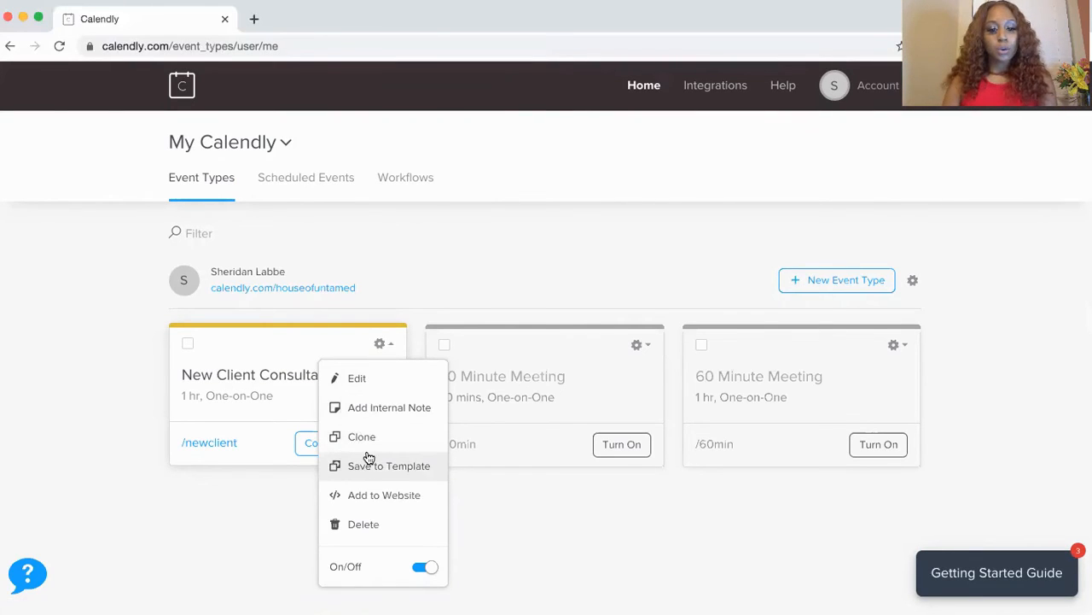
pyautogui.click(358, 502)
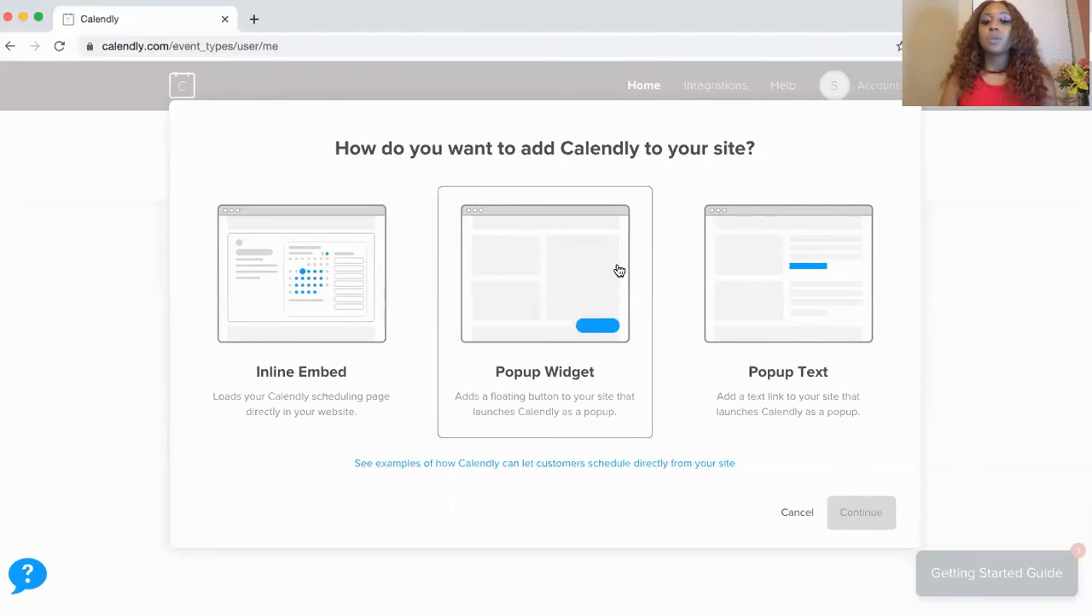
pyautogui.click(507, 465)
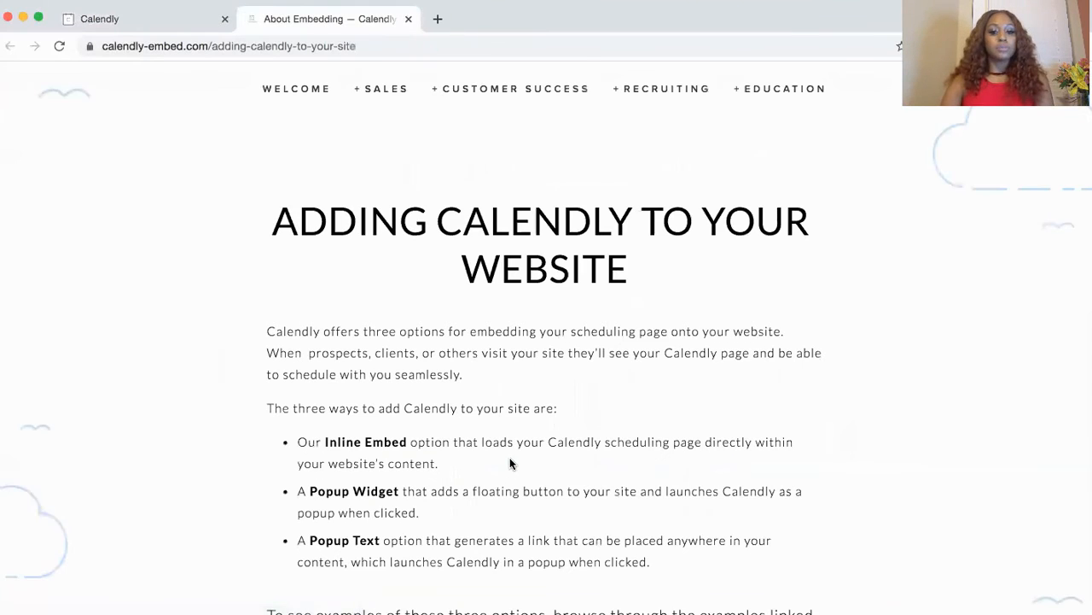
pyautogui.scroll(-5, 509, 462)
pyautogui.scroll(5, 509, 464)
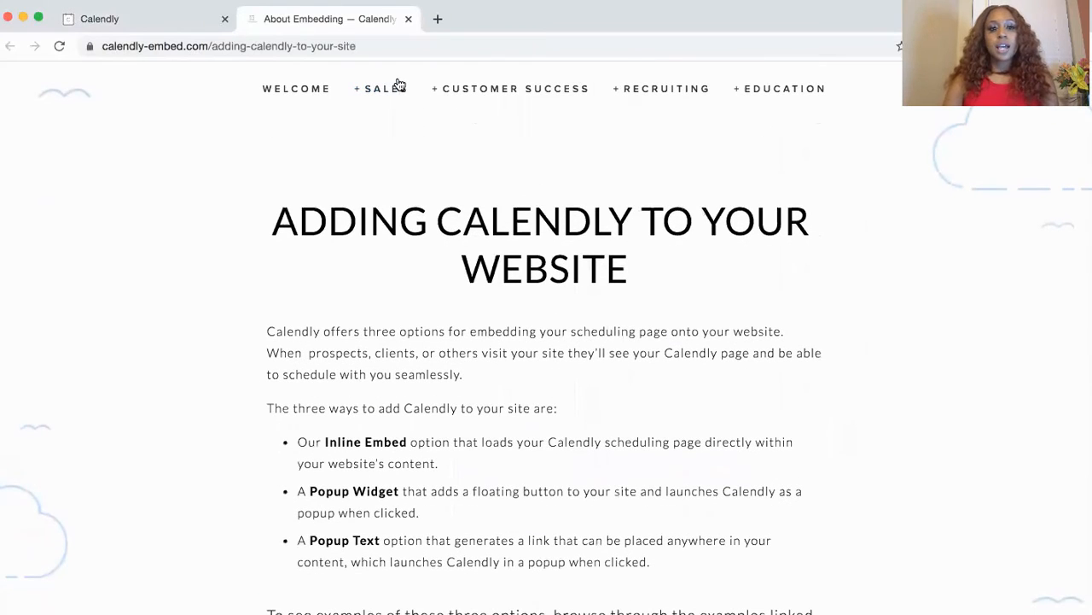
# Open the Inline Embed example for education and look over its embedded list of 30-minute sessions.
pyautogui.click(763, 92)
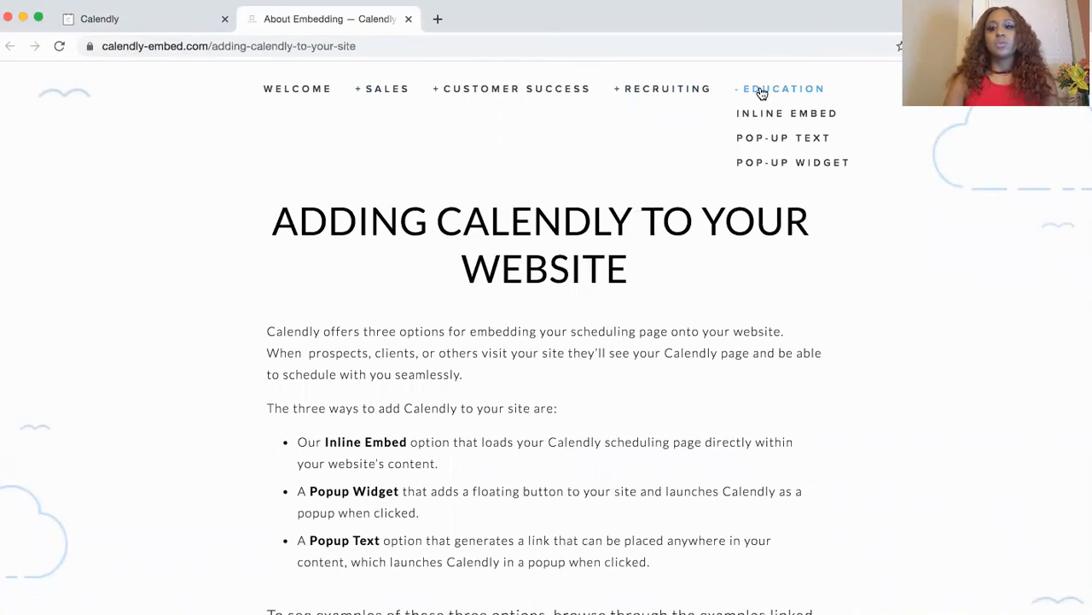
pyautogui.click(763, 112)
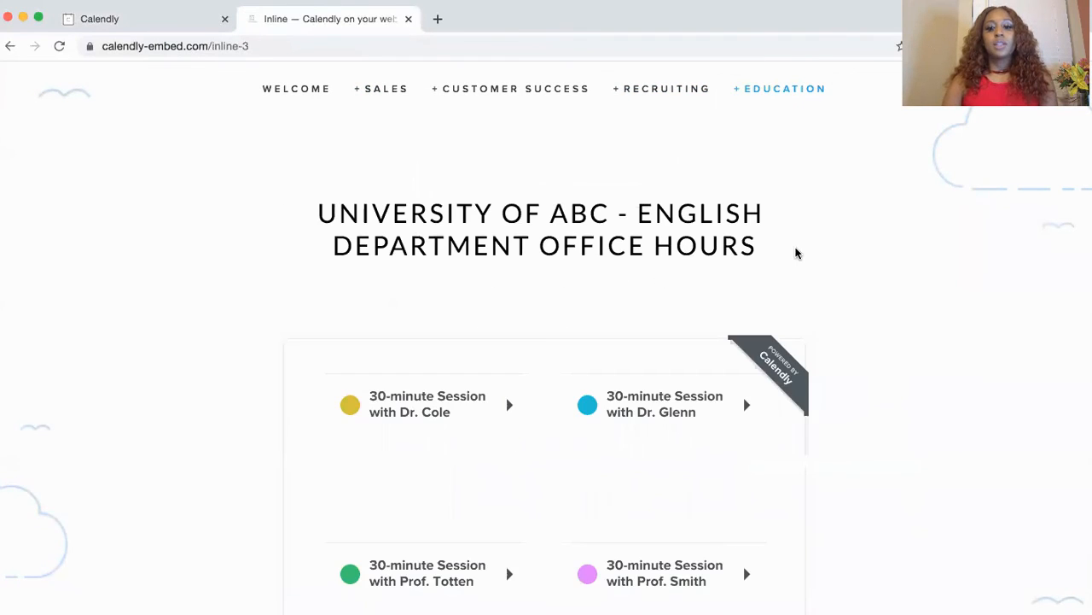
pyautogui.scroll(-3, 796, 253)
pyautogui.scroll(-3, 796, 252)
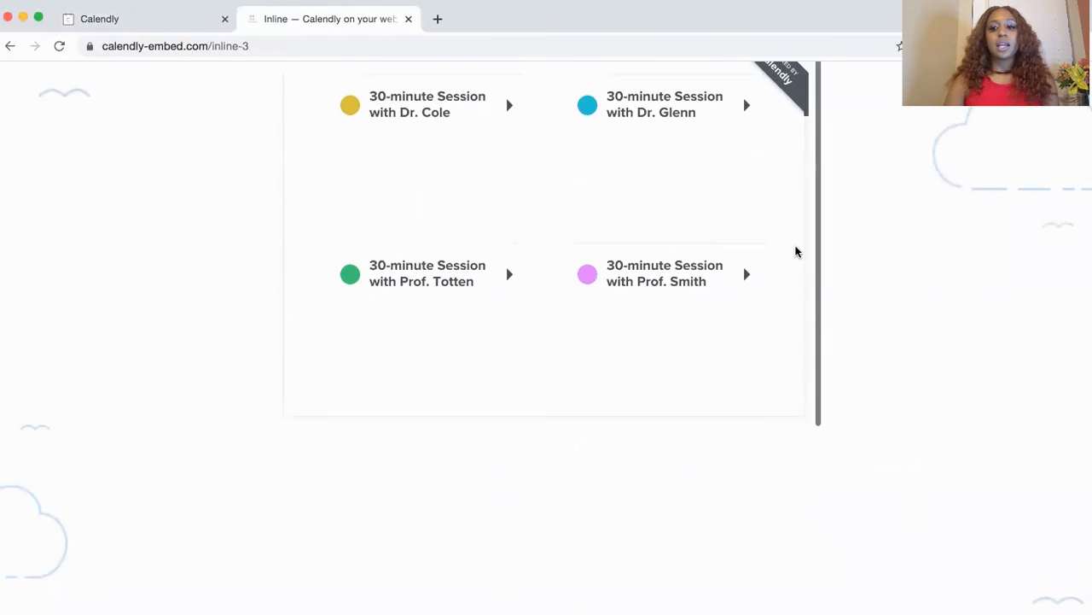
pyautogui.scroll(5, 795, 252)
pyautogui.scroll(-2, 795, 252)
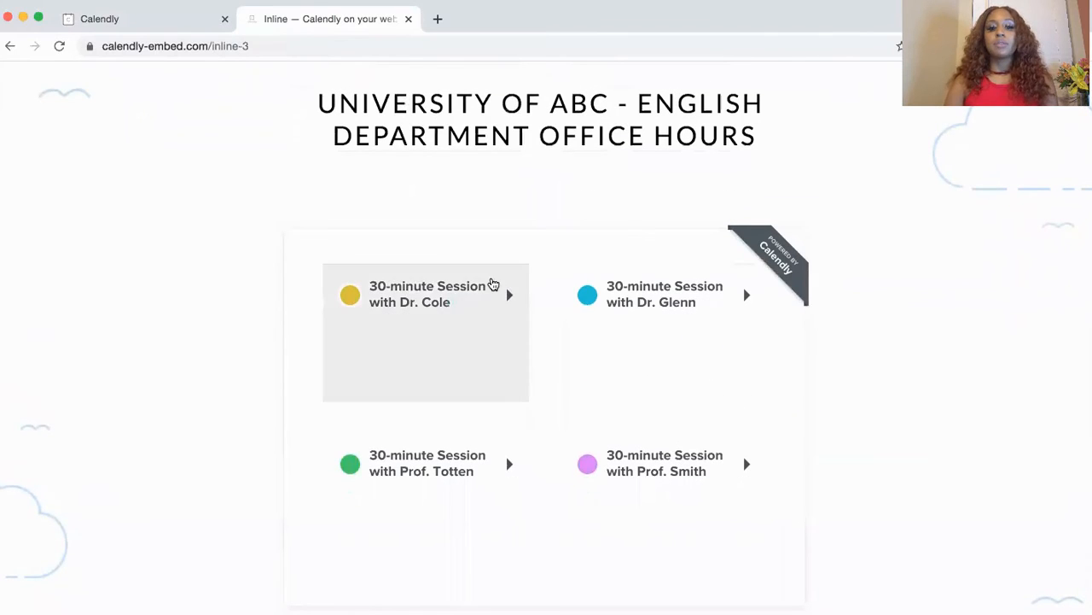
# Open the first 30-minute session in the inline example and view the available times for Wednesday, October 7.
pyautogui.click(452, 308)
pyautogui.scroll(-5, 566, 320)
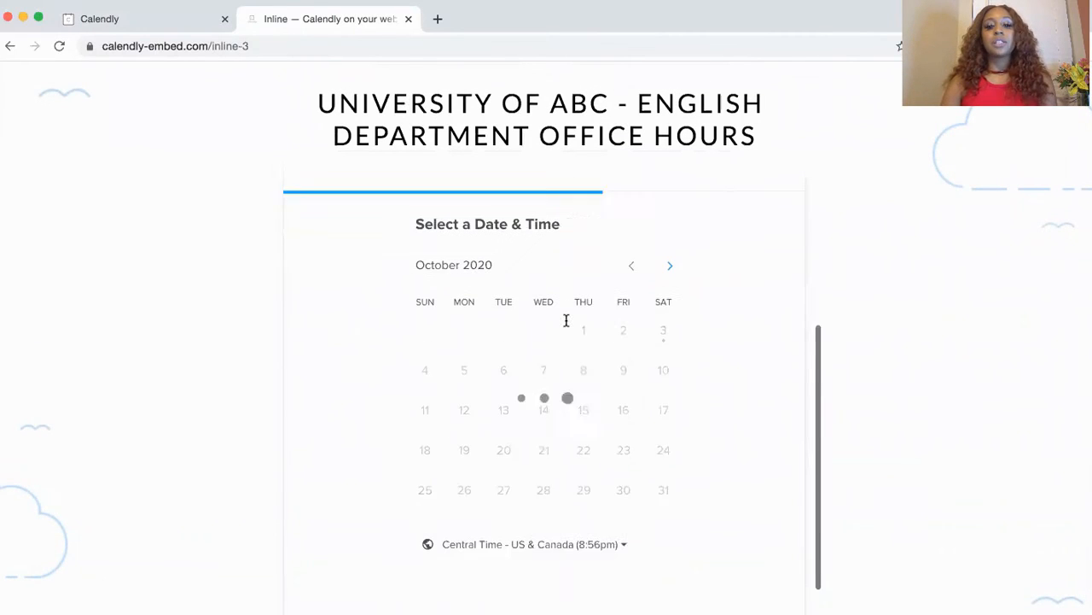
pyautogui.click(546, 357)
pyautogui.scroll(-5, 546, 358)
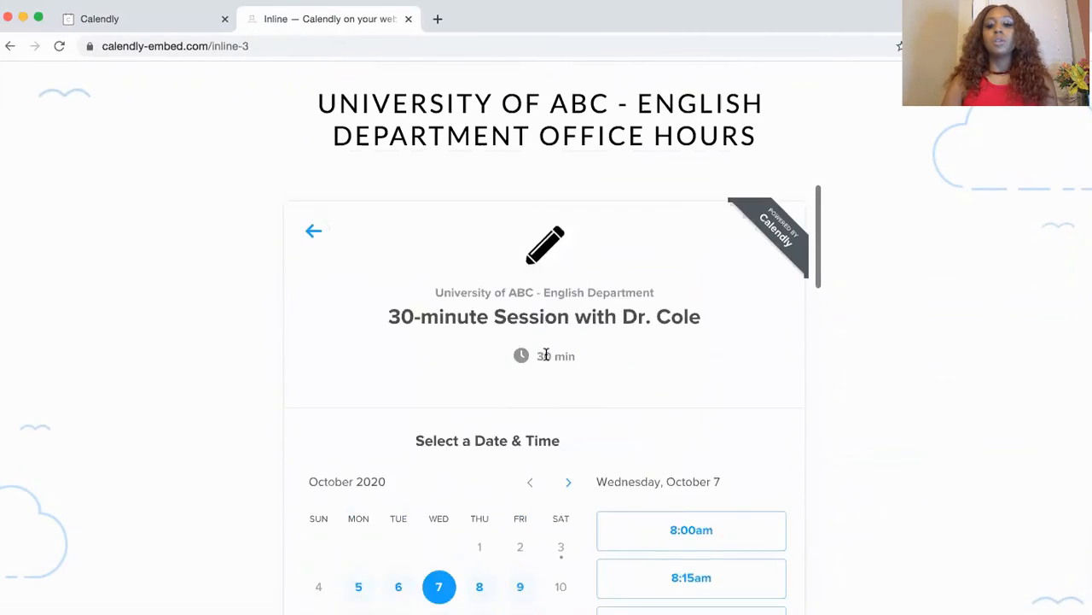
pyautogui.scroll(5, 546, 359)
pyautogui.scroll(-1, 373, 312)
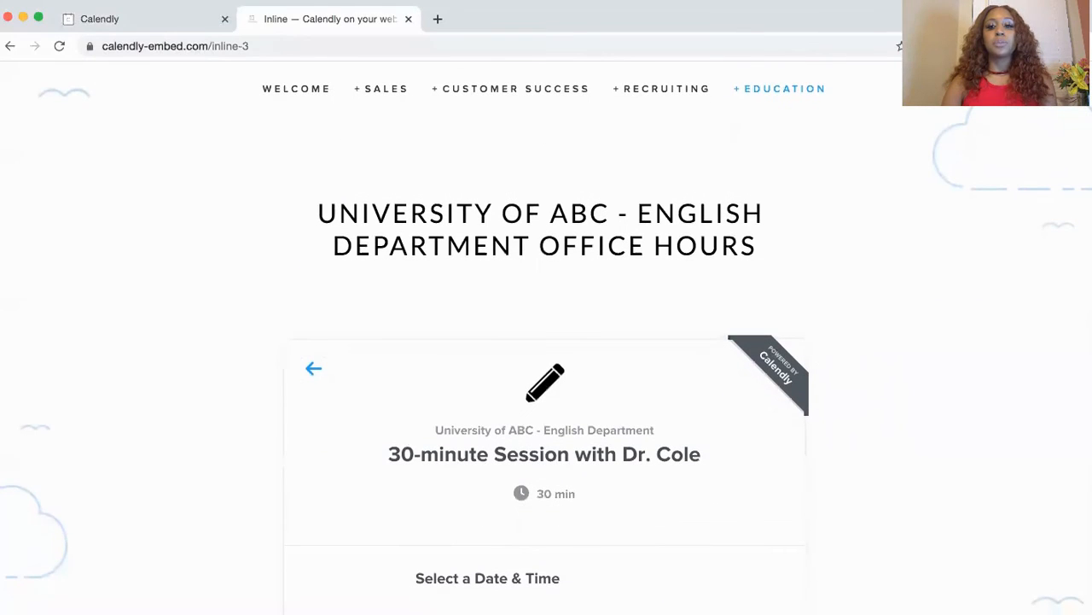
# Open the education Pop-Up Text example, view the Calculus (1-on-1) scheduling popup, and go back to the inline example.
pyautogui.moveTo(770, 100)
pyautogui.click(766, 143)
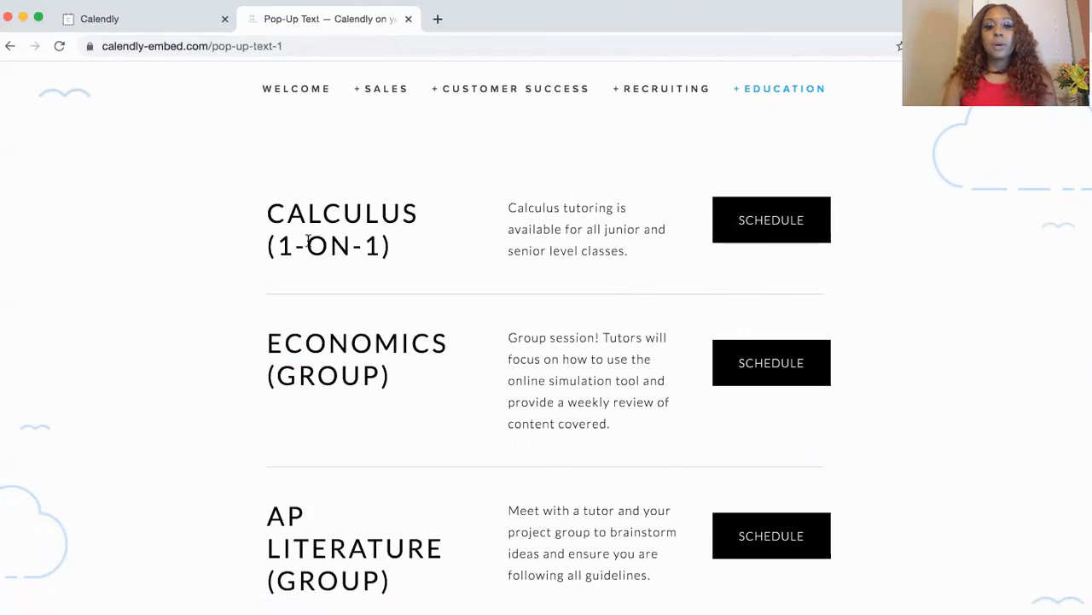
pyautogui.scroll(-4, 415, 398)
pyautogui.scroll(4, 415, 397)
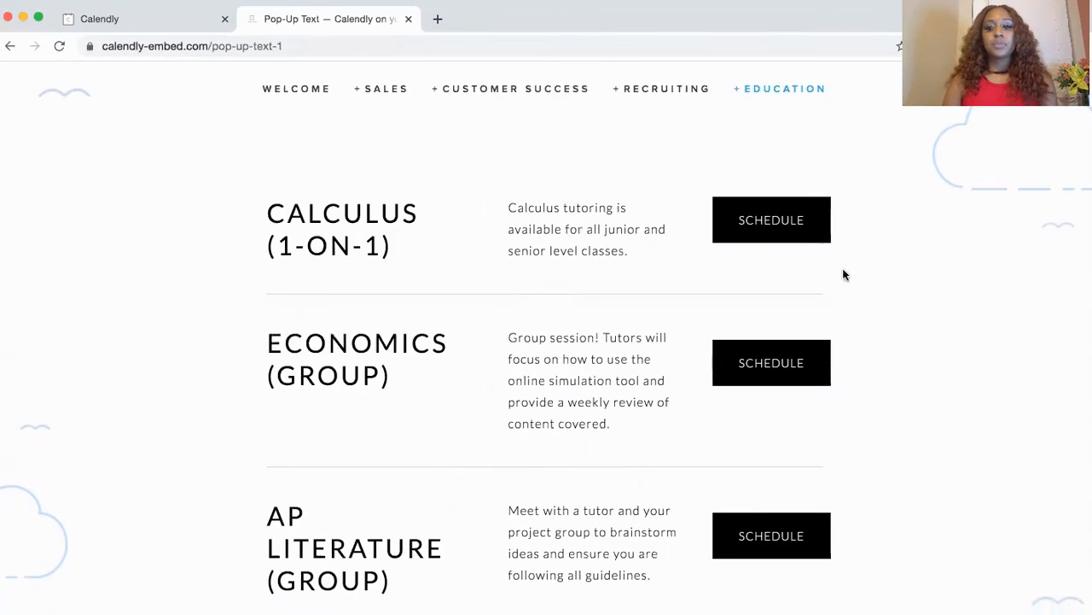
pyautogui.click(788, 221)
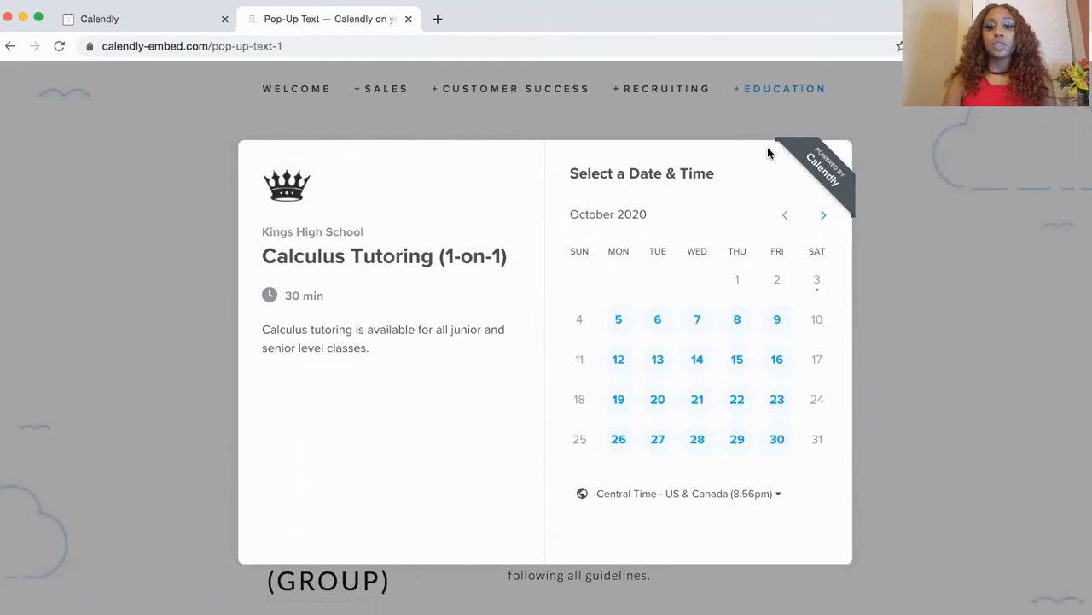
pyautogui.scroll(4, 767, 148)
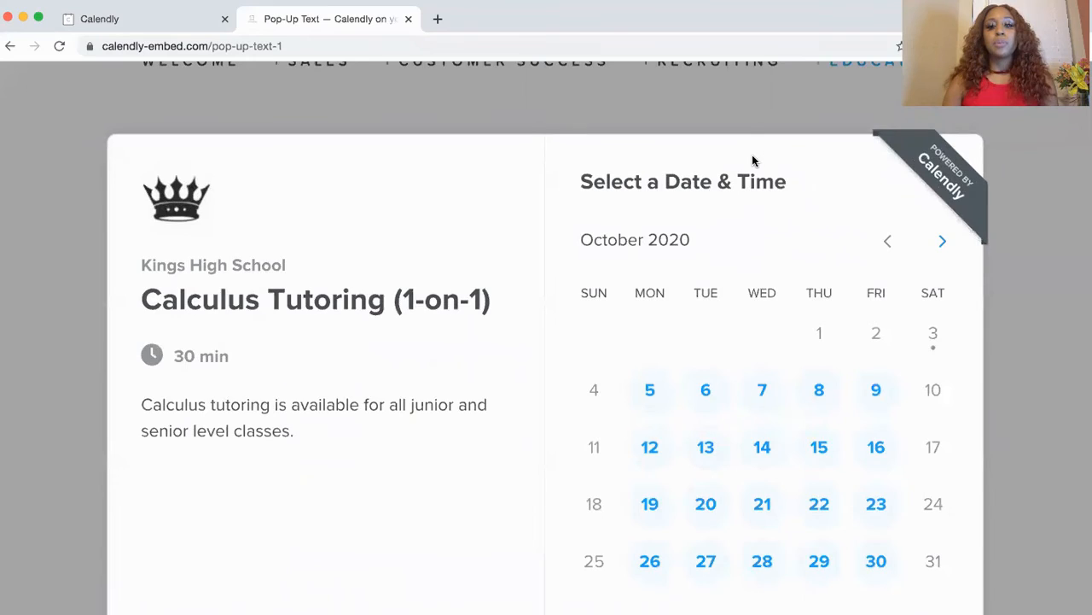
pyautogui.scroll(-4, 752, 155)
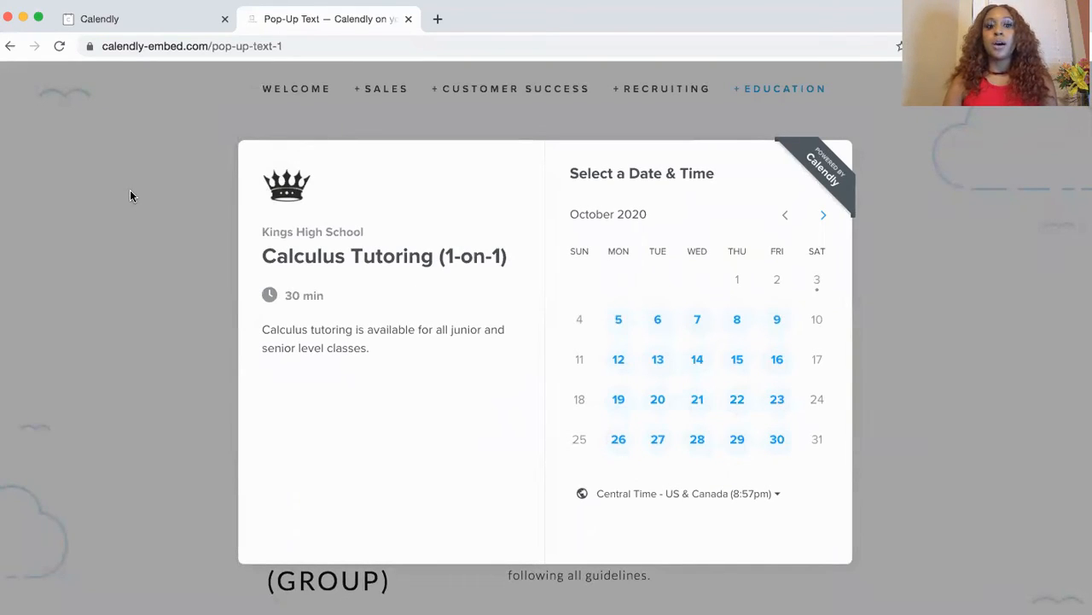
pyautogui.click(11, 47)
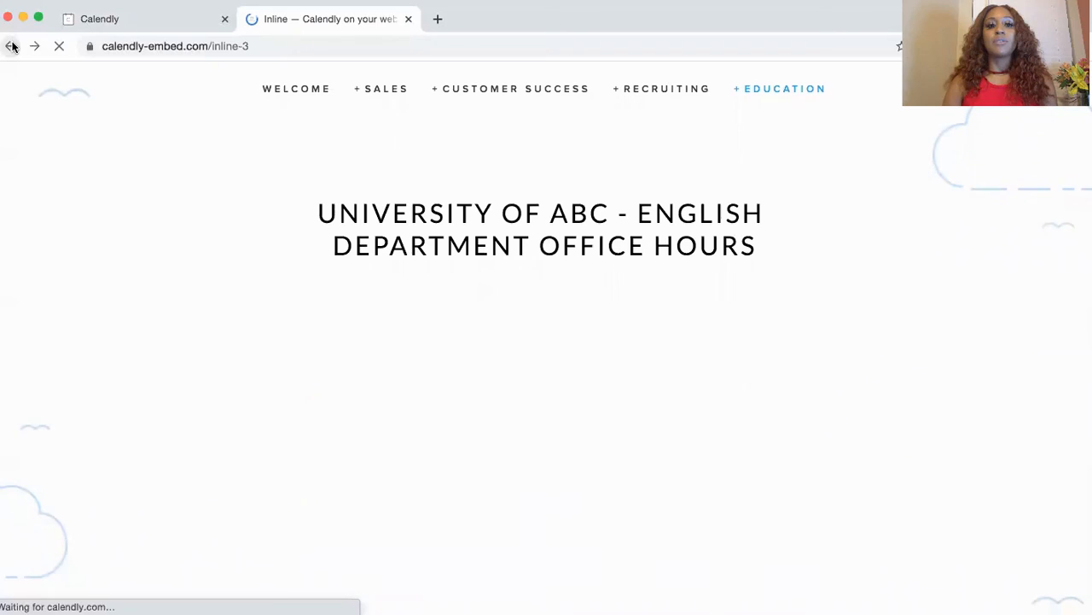
# Open the education Pop-Up Widget example, view its University of ABC scheduling popup, and close the popup.
pyautogui.scroll(-1, 537, 324)
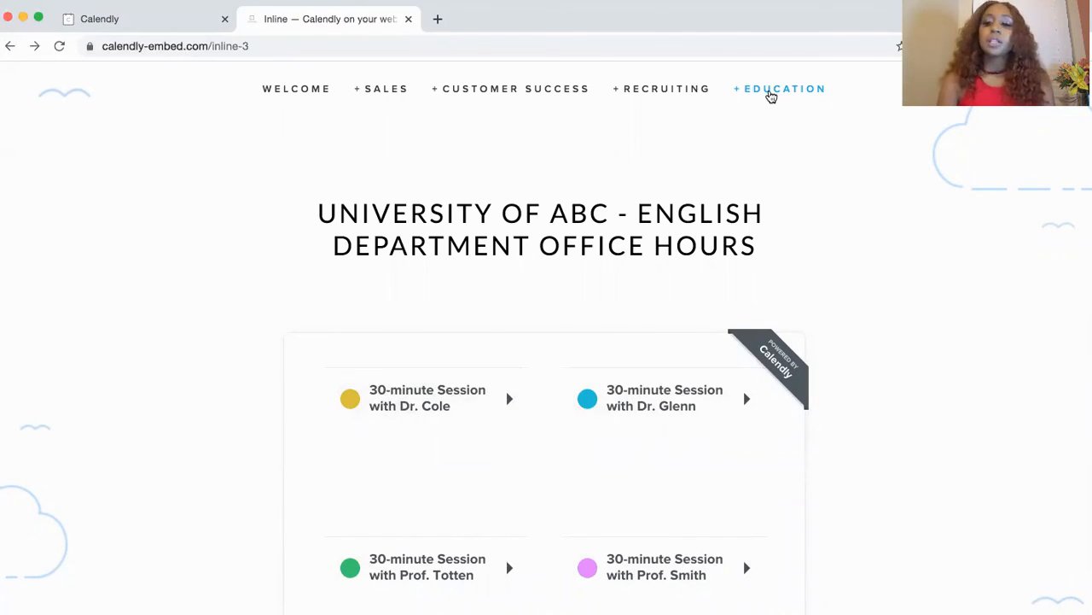
pyautogui.click(771, 94)
pyautogui.click(762, 167)
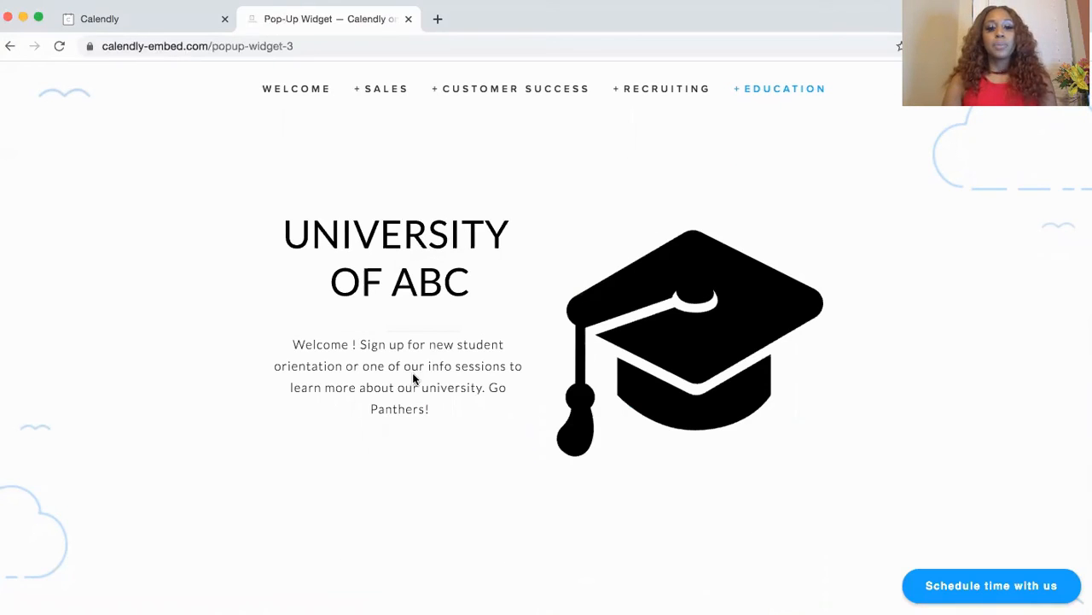
pyautogui.scroll(-3, 413, 373)
pyautogui.scroll(3, 414, 373)
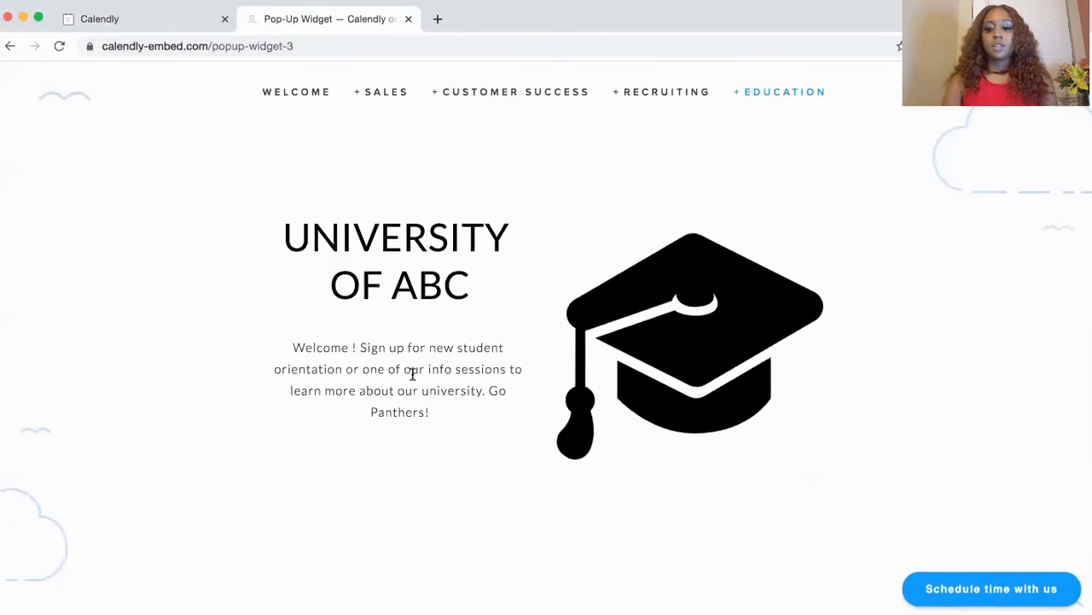
pyautogui.click(961, 589)
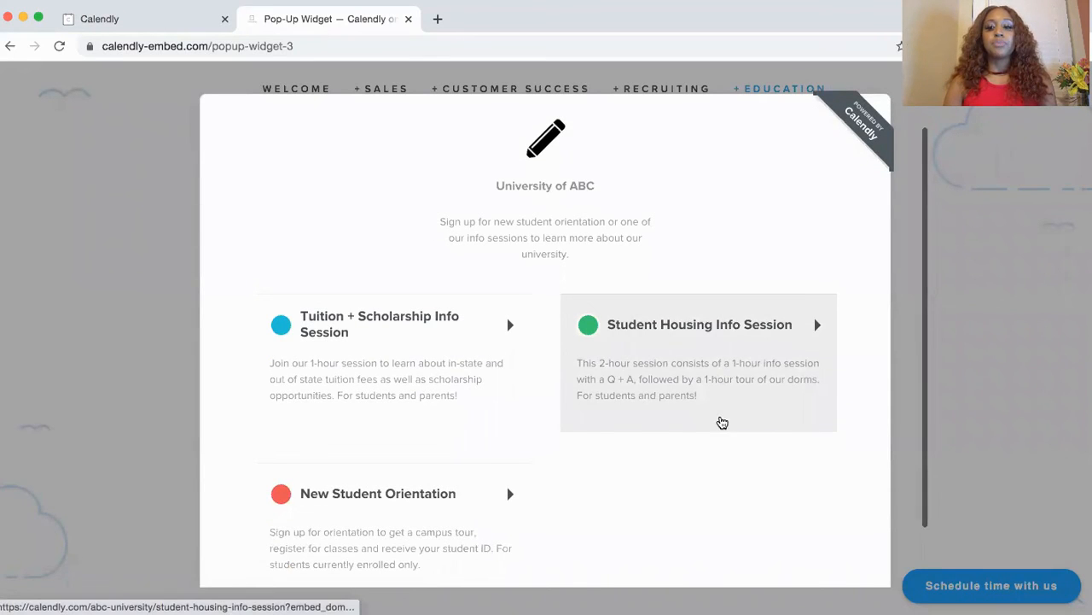
pyautogui.click(951, 383)
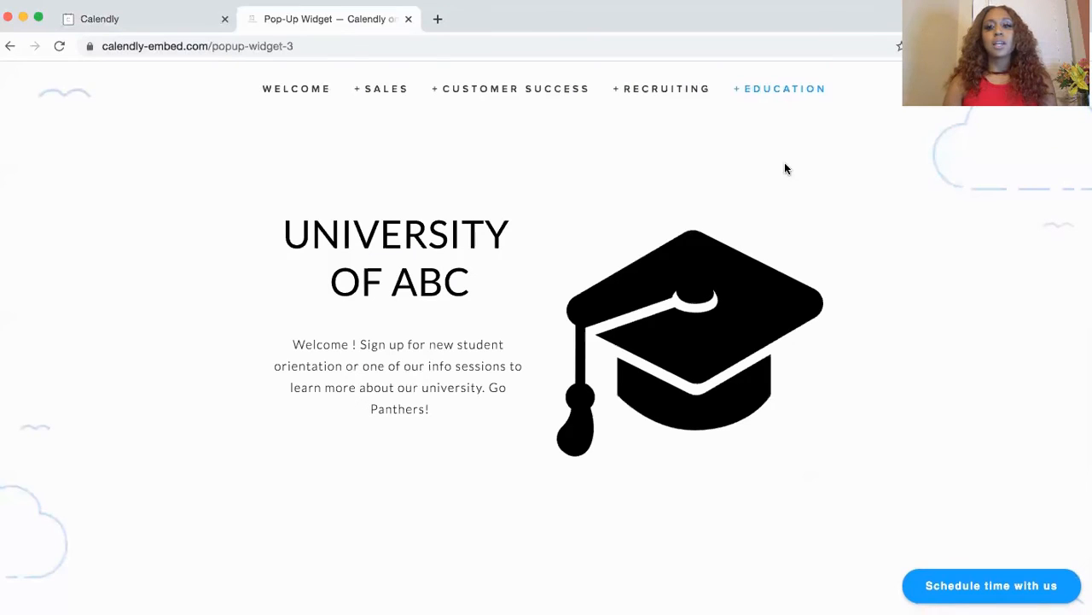
# Close the embedding examples page and cancel the Add to Website options.
pyautogui.click(765, 90)
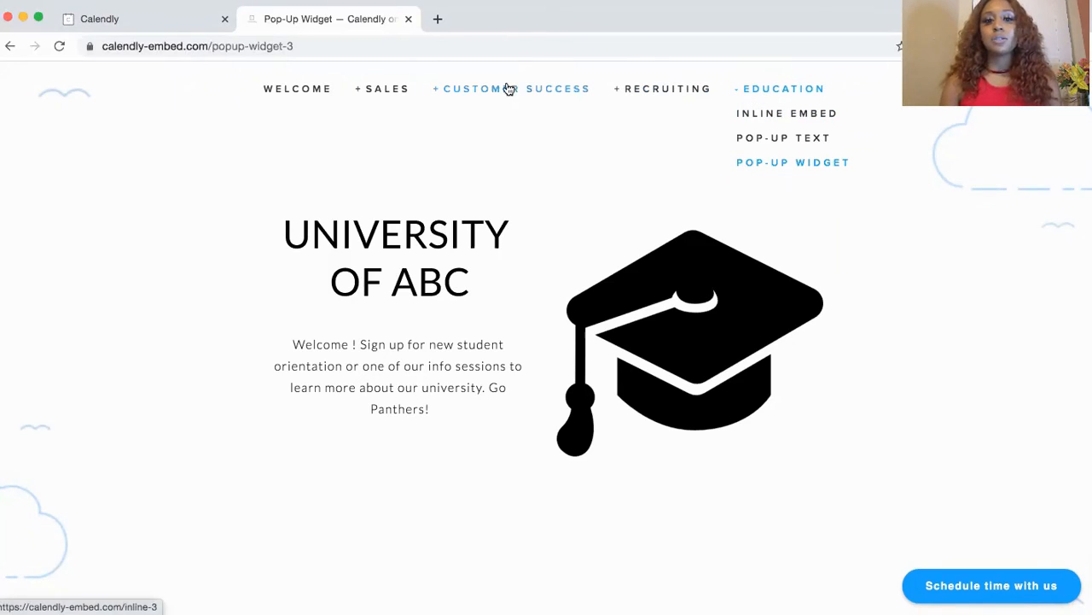
pyautogui.click(409, 19)
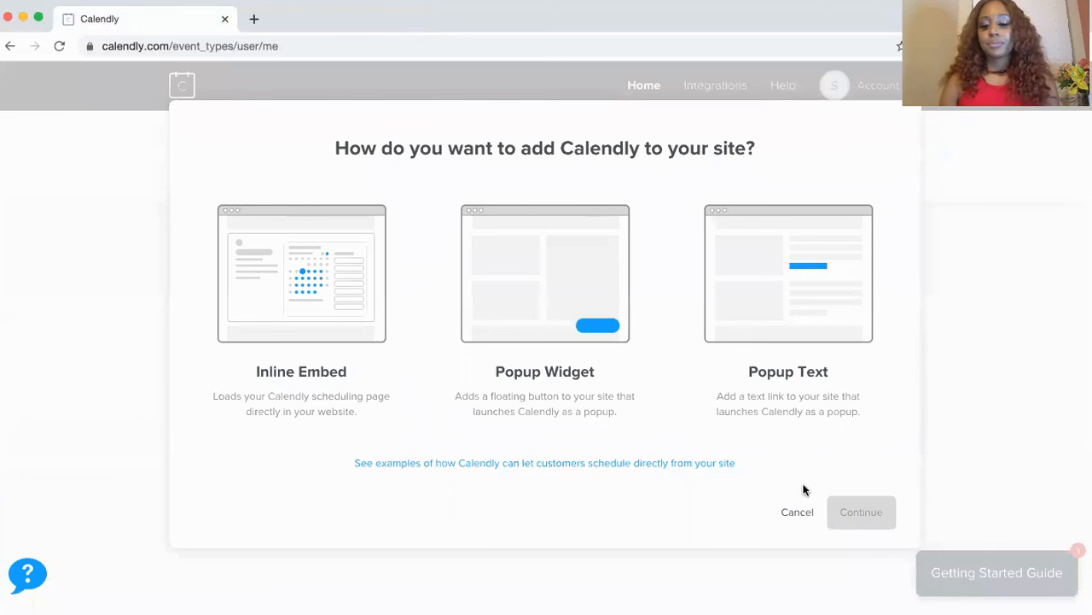
pyautogui.click(798, 512)
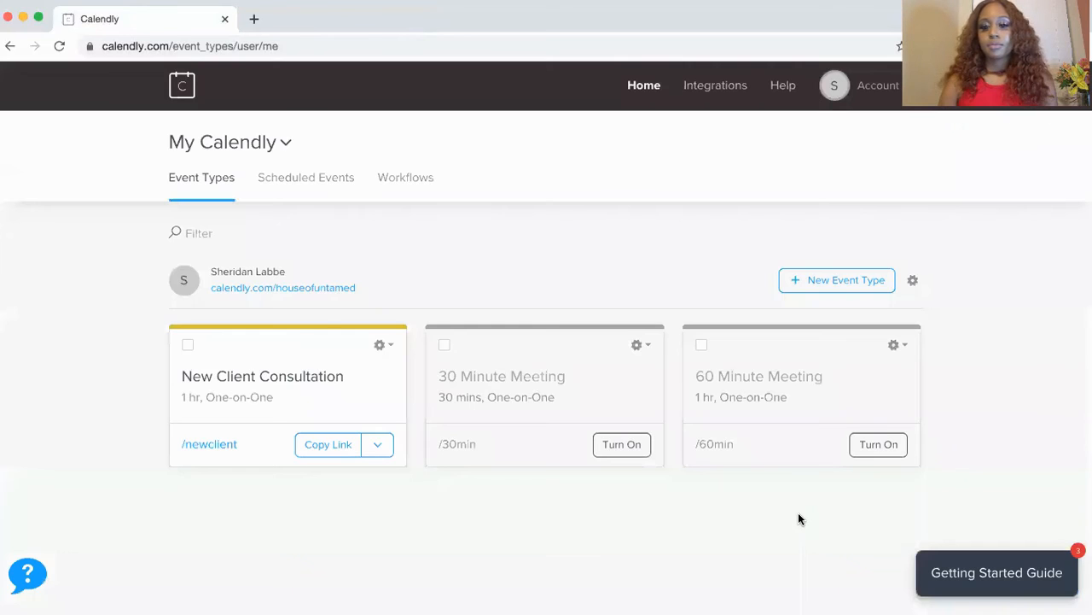
# Choose Inline Embed as the website option for the New Client Consultation event and continue to its embed code.
pyautogui.click(395, 347)
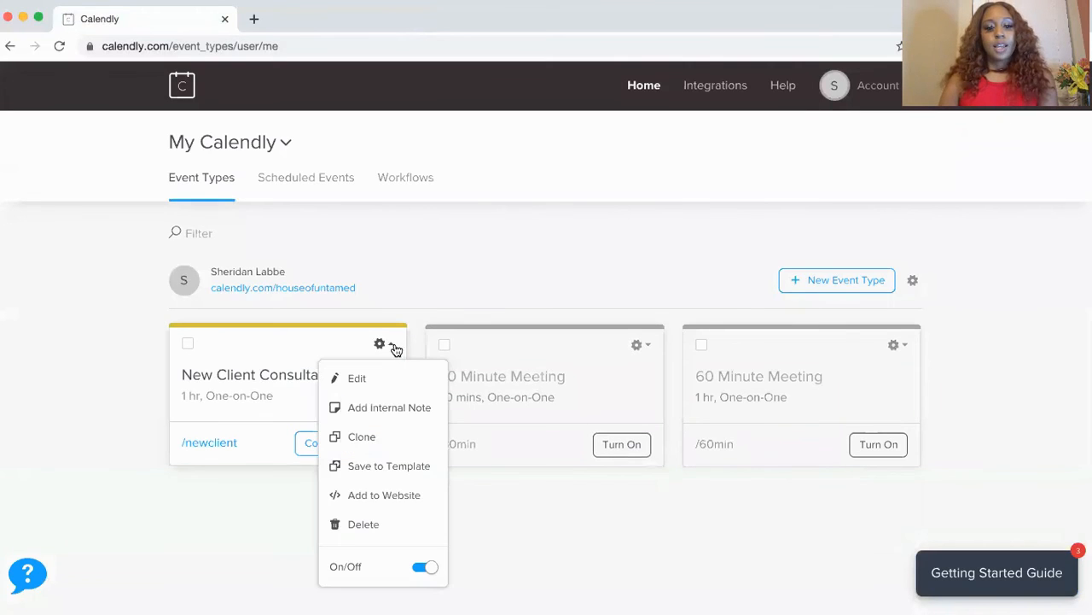
pyautogui.click(397, 499)
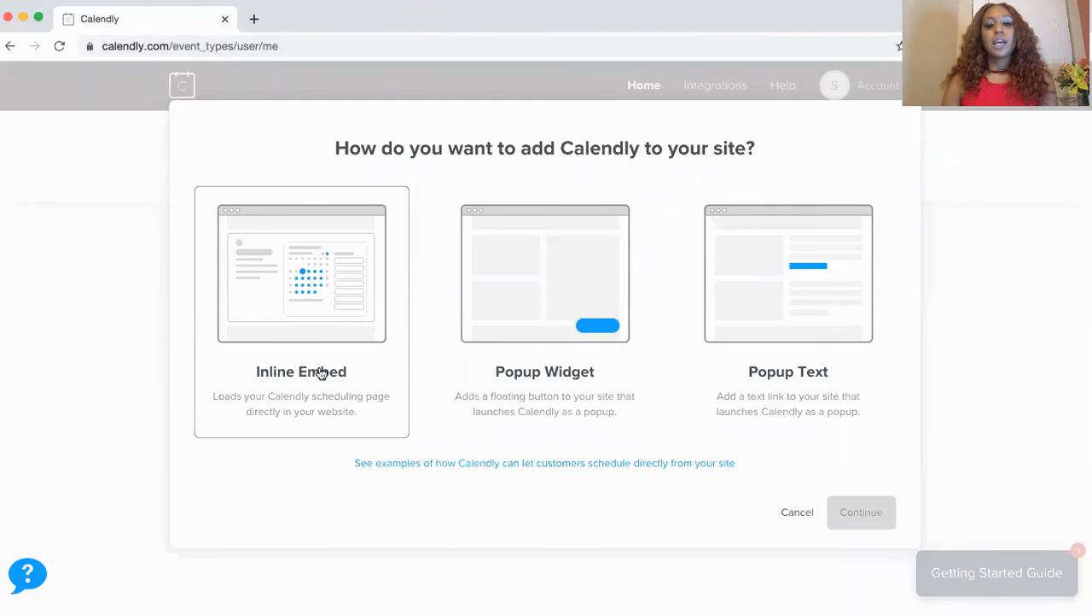
pyautogui.click(348, 310)
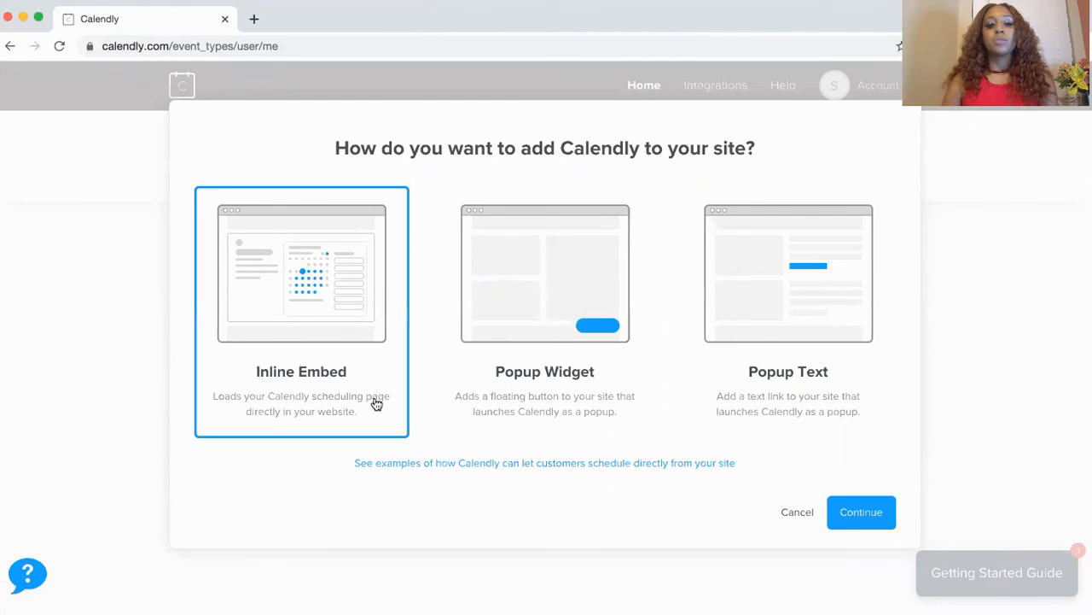
pyautogui.click(851, 515)
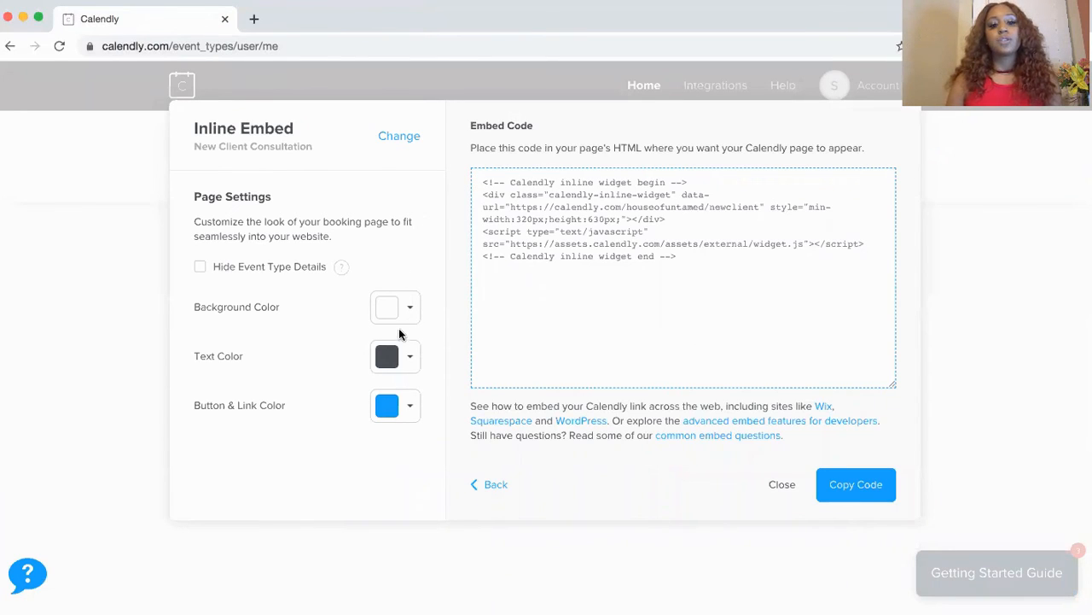
# Set the inline embed's text color to 554D4D.
pyautogui.click(409, 359)
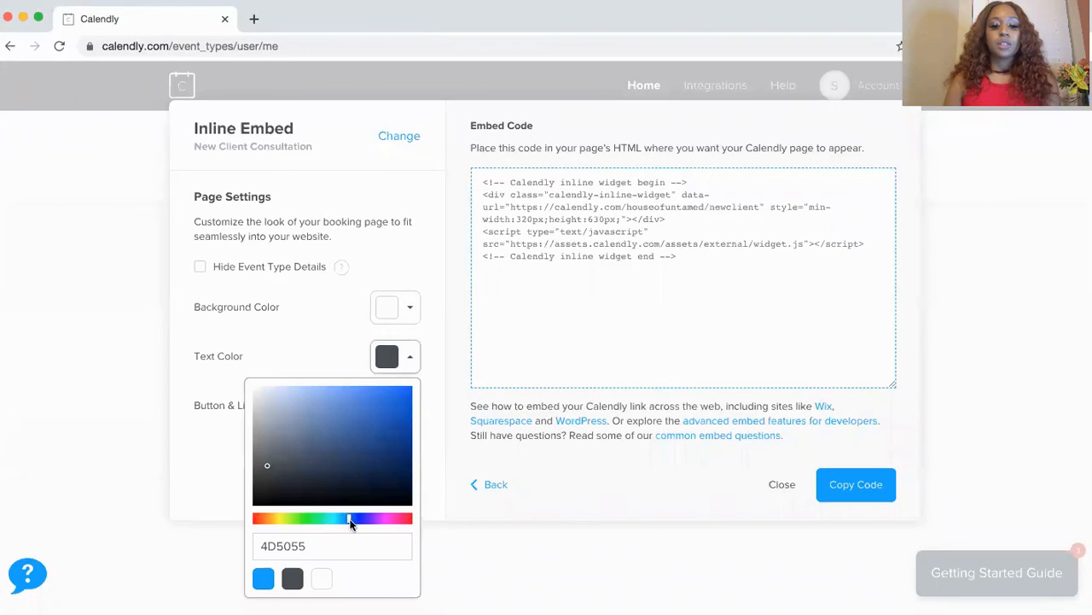
pyautogui.click(380, 523)
pyautogui.moveTo(380, 524); pyautogui.dragTo(395, 524)
pyautogui.click(409, 520)
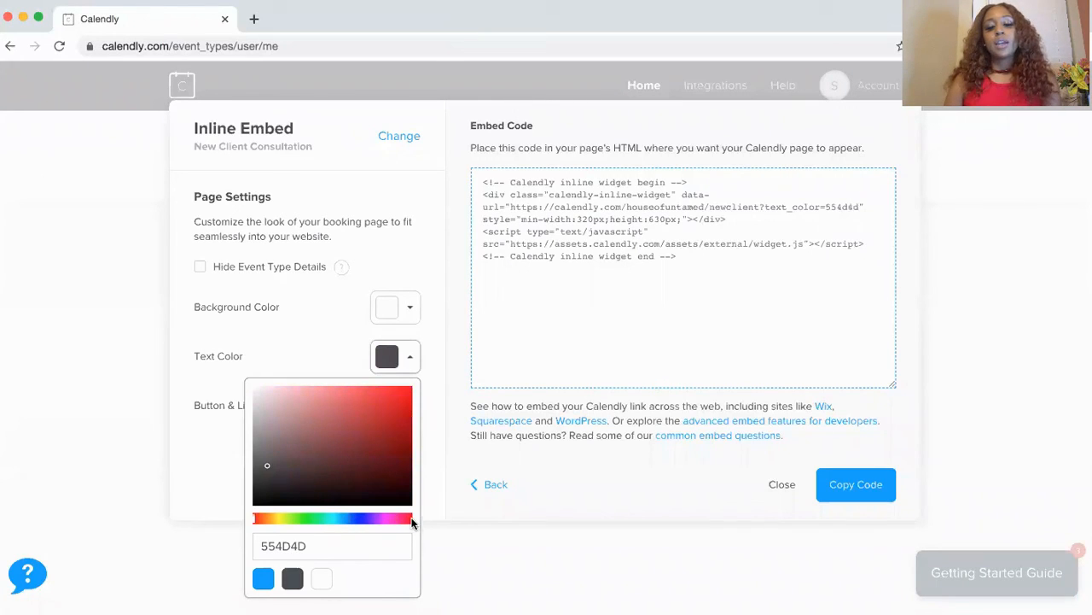
pyautogui.click(423, 409)
pyautogui.click(399, 362)
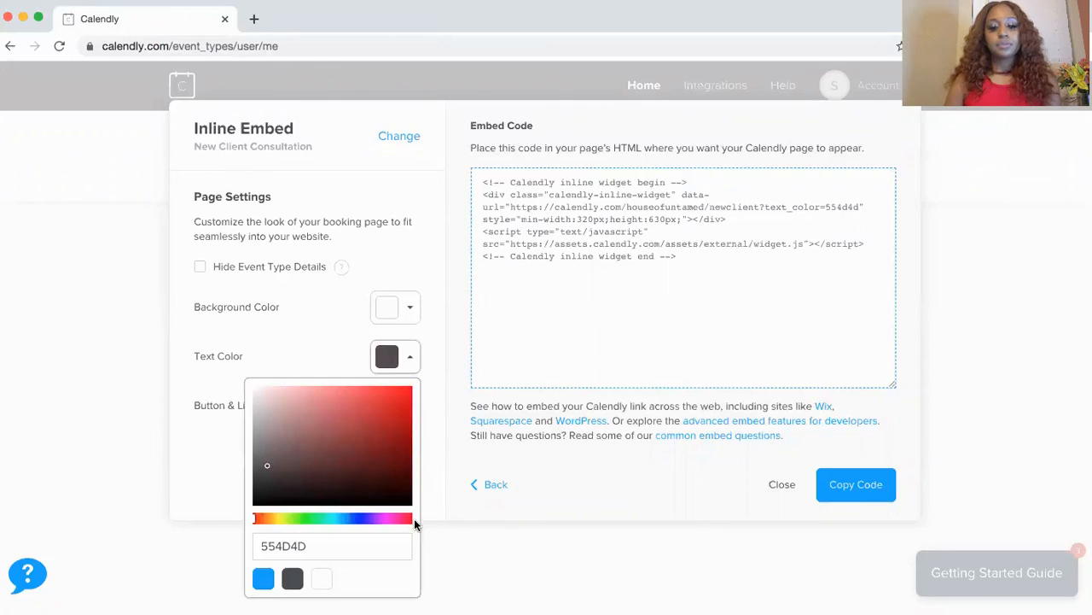
pyautogui.click(422, 385)
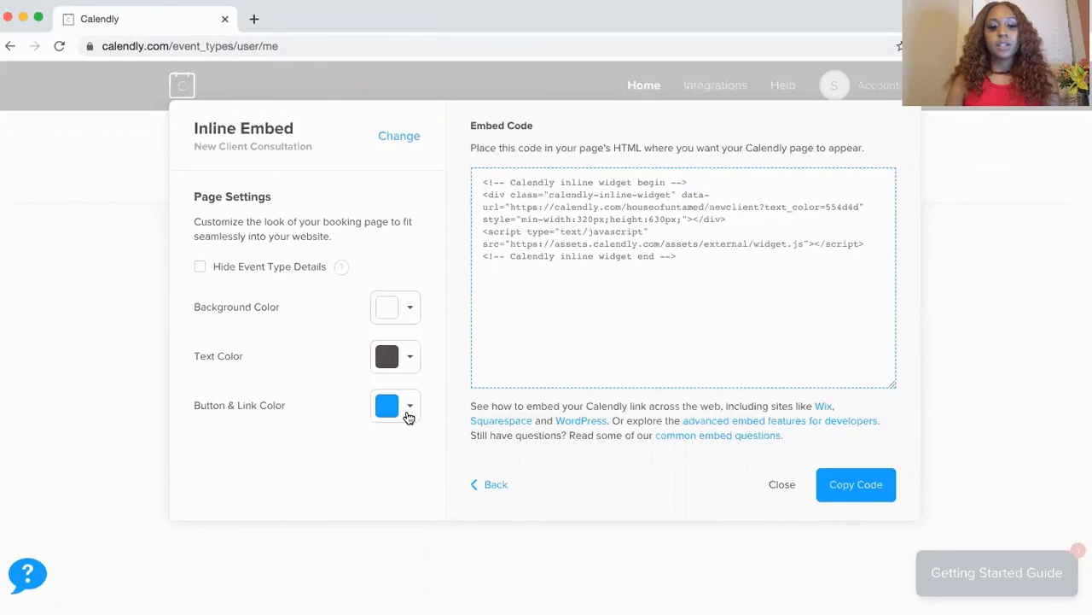
# Set the inline embed's button and link color to red FF0028.
pyautogui.click(399, 418)
pyautogui.click(406, 568)
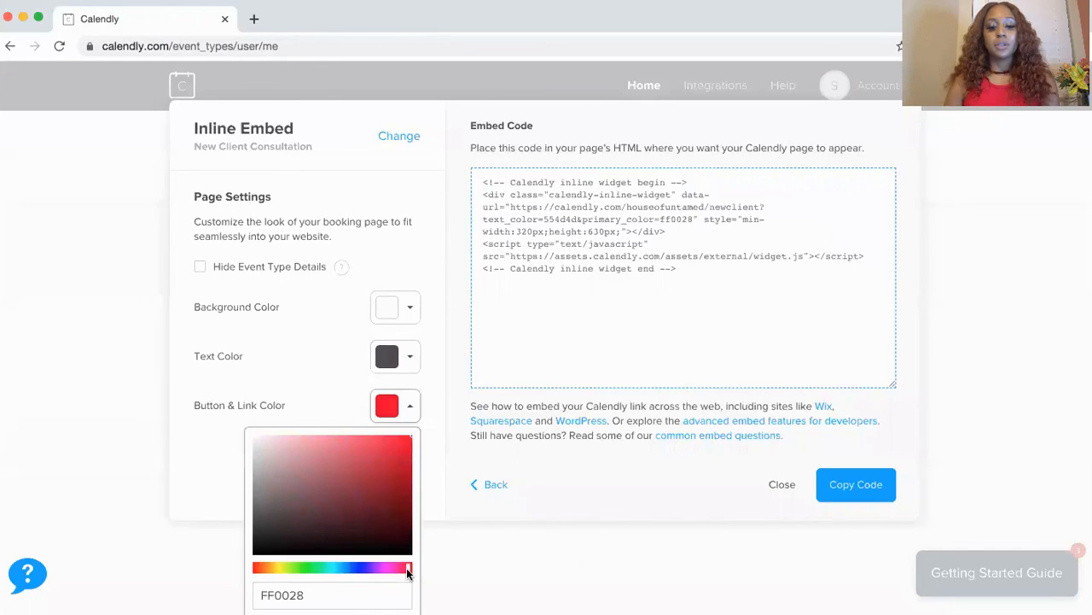
pyautogui.click(430, 494)
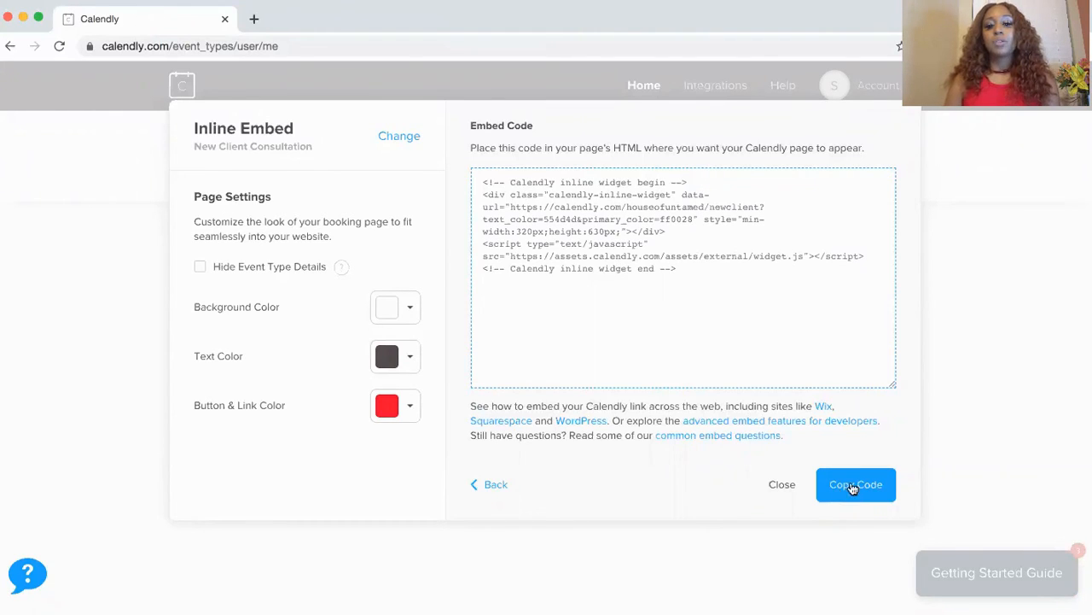
# Select the entire inline embed code and close the embed settings.
pyautogui.moveTo(480, 182)
pyautogui.mouseDown()
pyautogui.moveTo(504, 205)
pyautogui.moveTo(465, 184)
pyautogui.mouseUp()
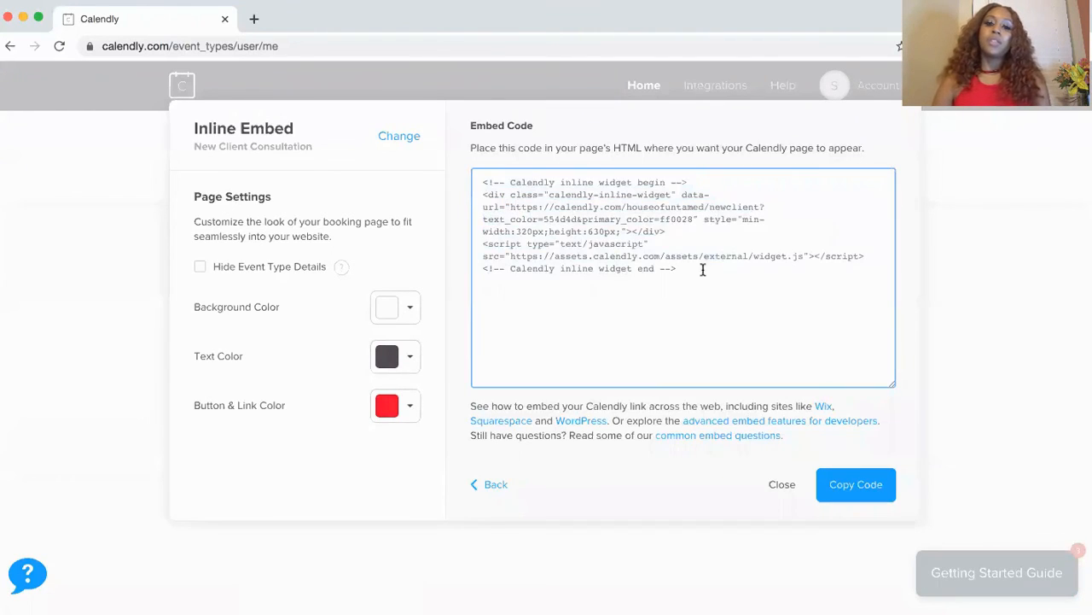
pyautogui.moveTo(679, 271); pyautogui.dragTo(480, 184)
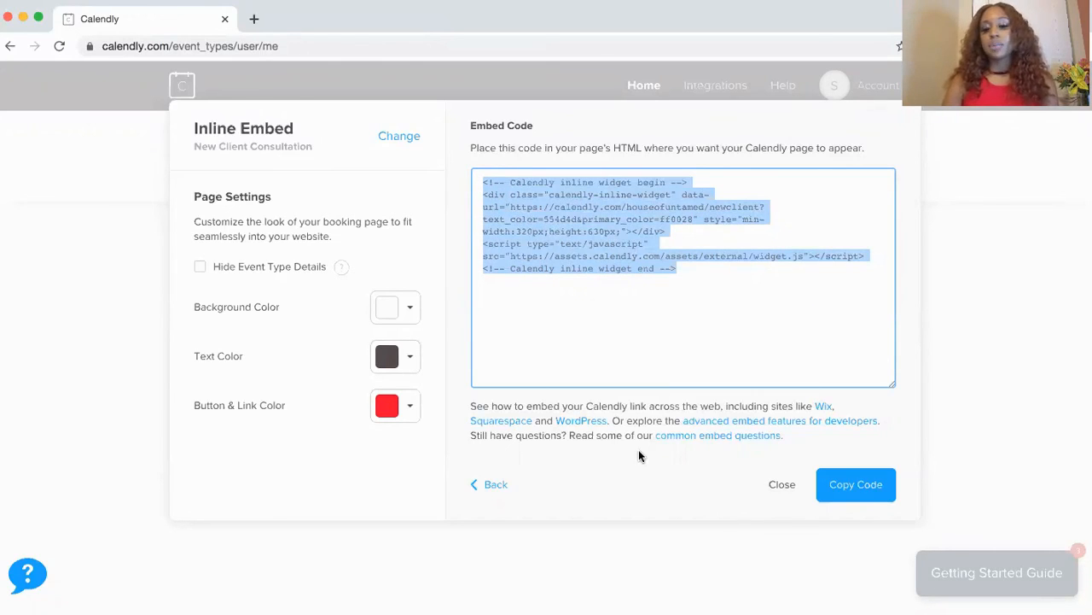
pyautogui.click(783, 485)
# Look over the account options, the scheduling page's sharing options, and the My Calendly organization options.
pyautogui.scroll(-1, 464, 329)
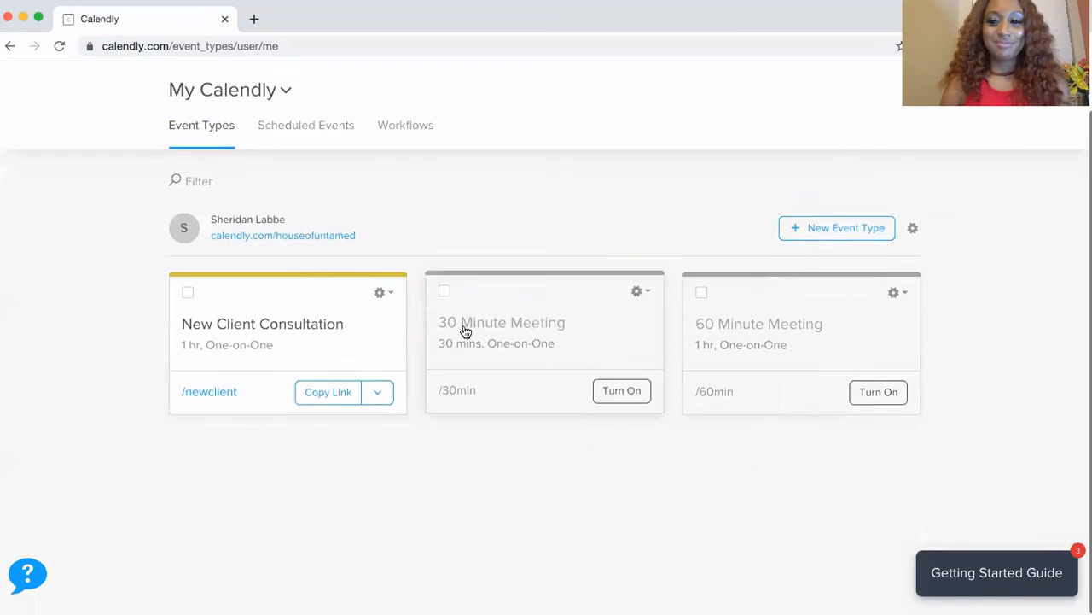
pyautogui.scroll(1, 463, 329)
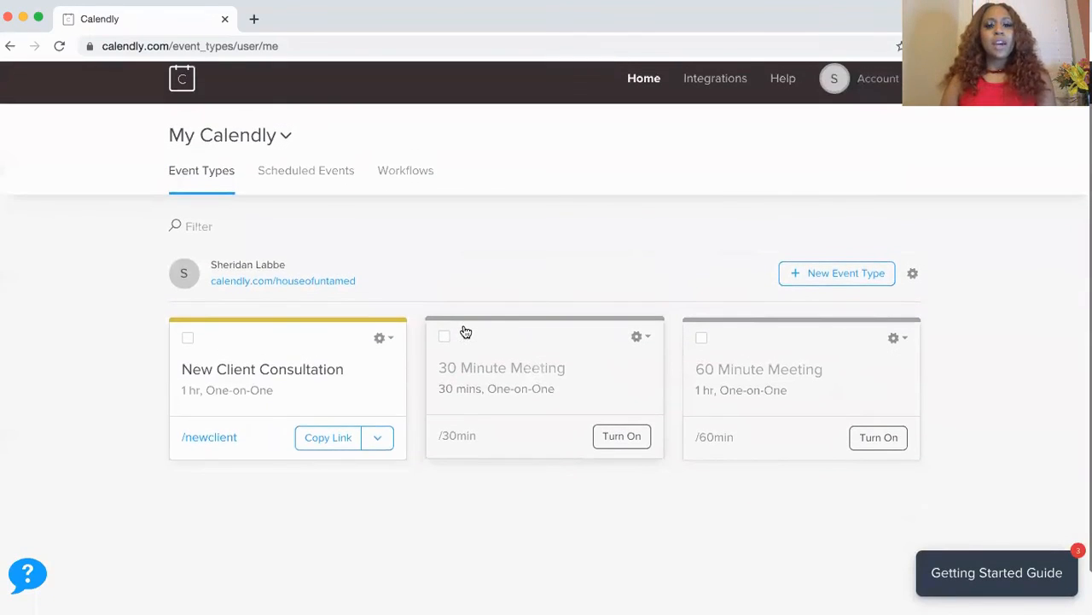
pyautogui.click(860, 101)
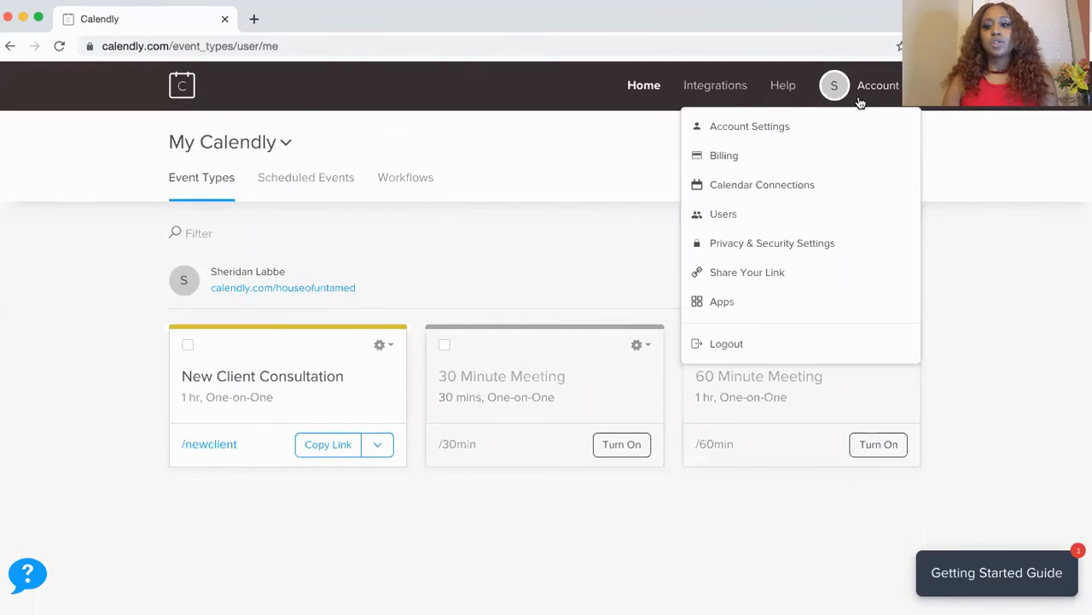
pyautogui.click(504, 214)
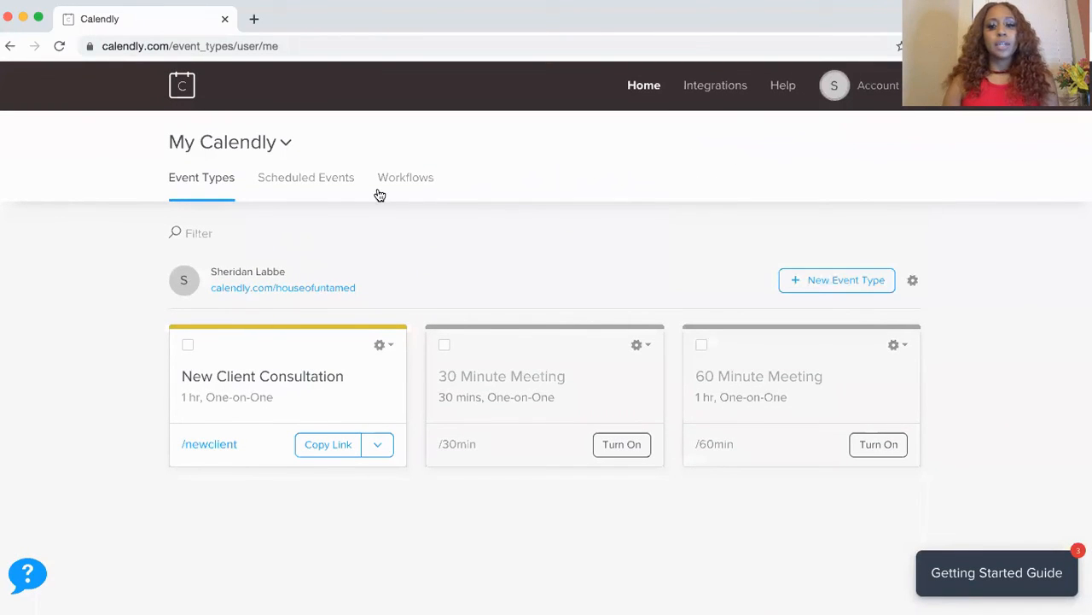
pyautogui.click(911, 281)
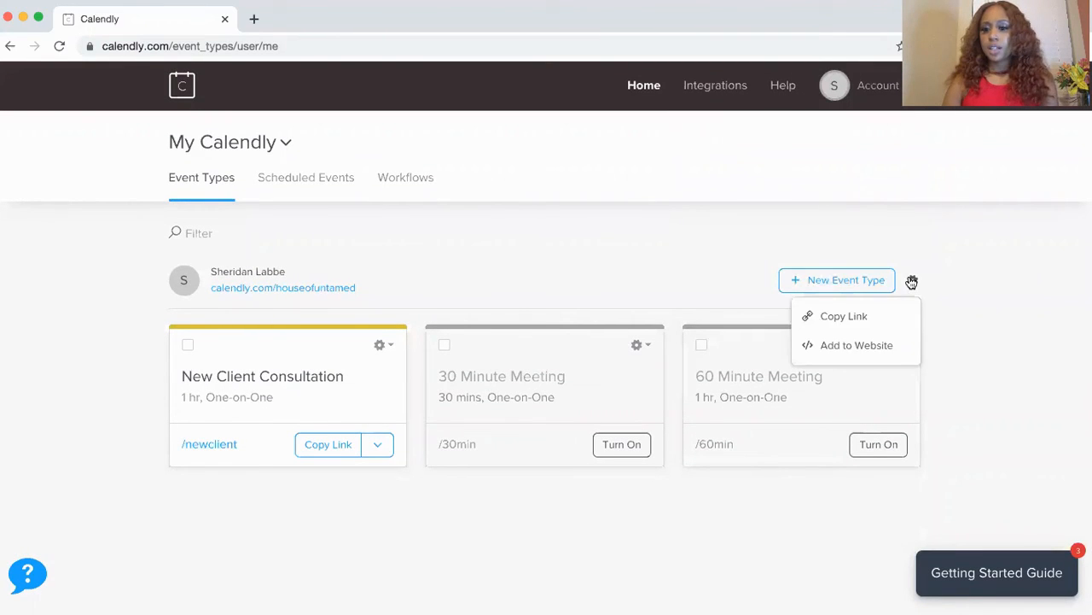
pyautogui.click(629, 239)
pyautogui.click(285, 144)
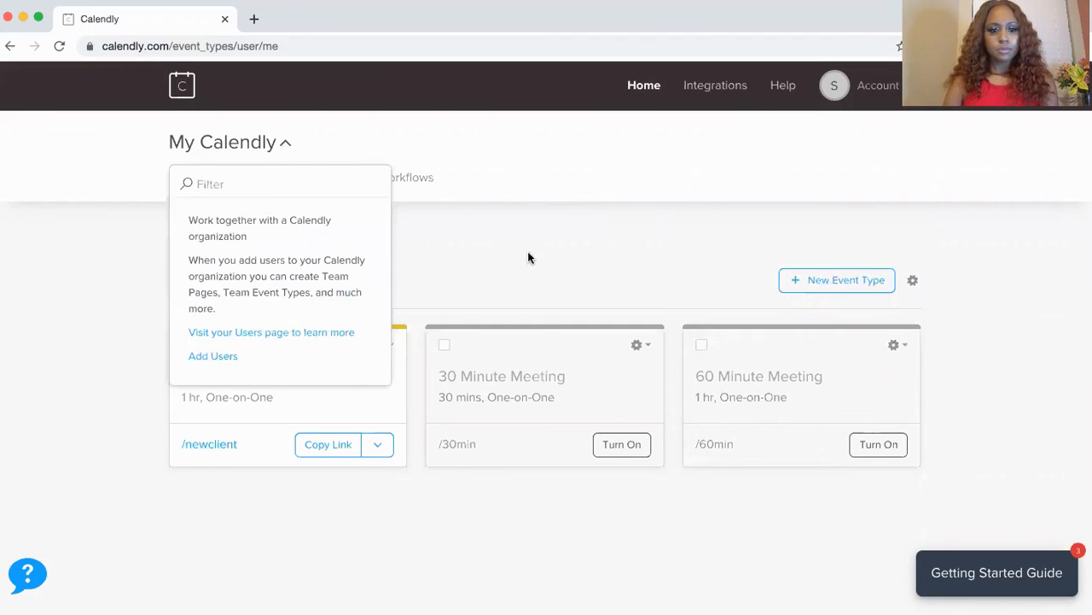
pyautogui.click(528, 250)
# View the link-sharing options and the event options of the New Client Consultation.
pyautogui.click(383, 450)
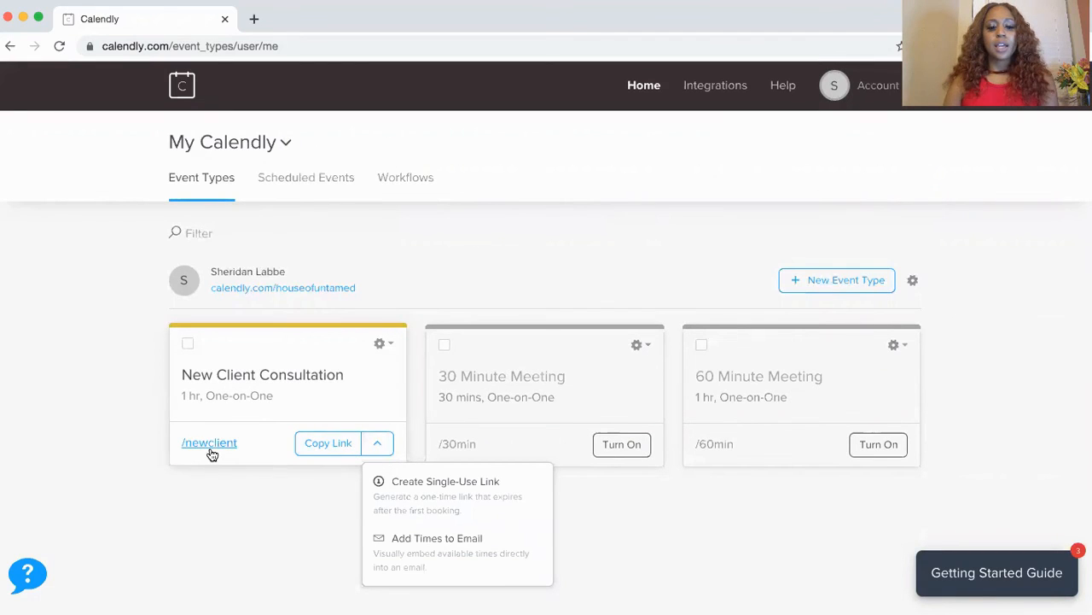
pyautogui.click(414, 480)
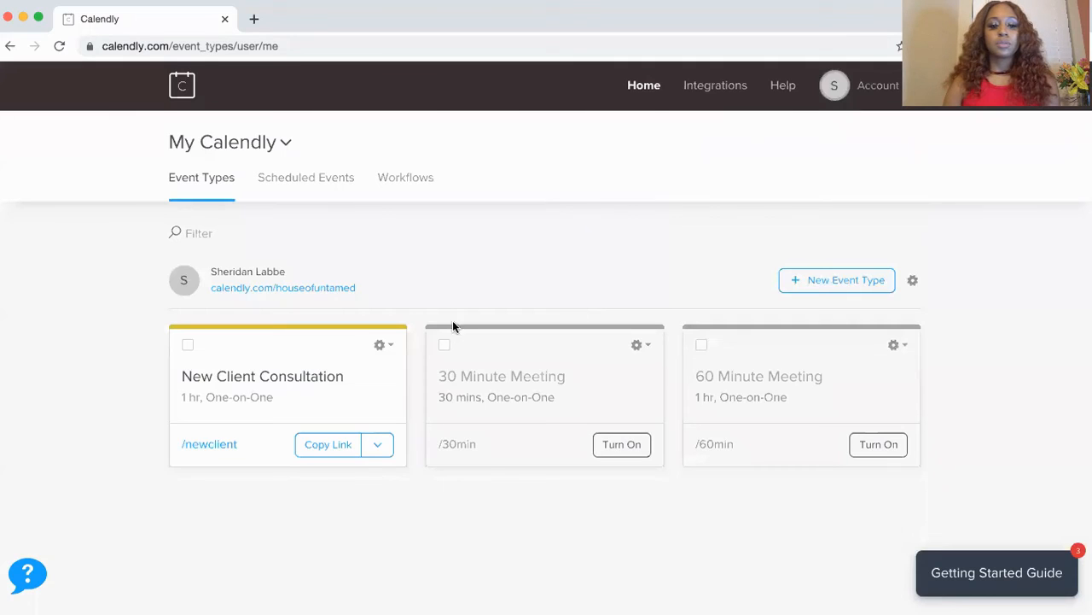
pyautogui.click(392, 344)
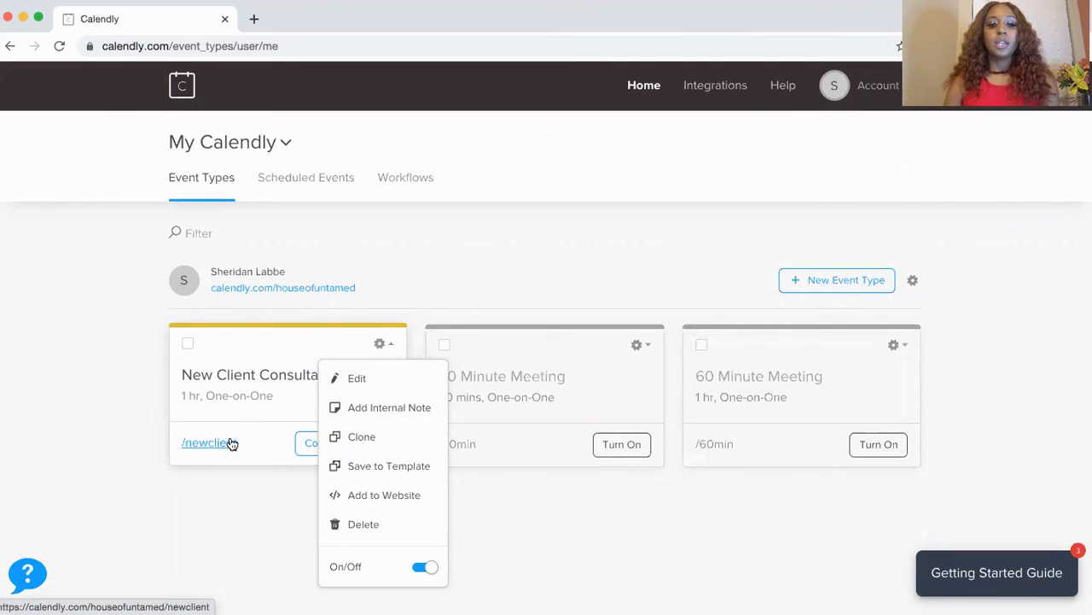
# Open the public scheduling page to view its listed event and go back to the event types overview.
pyautogui.click(290, 288)
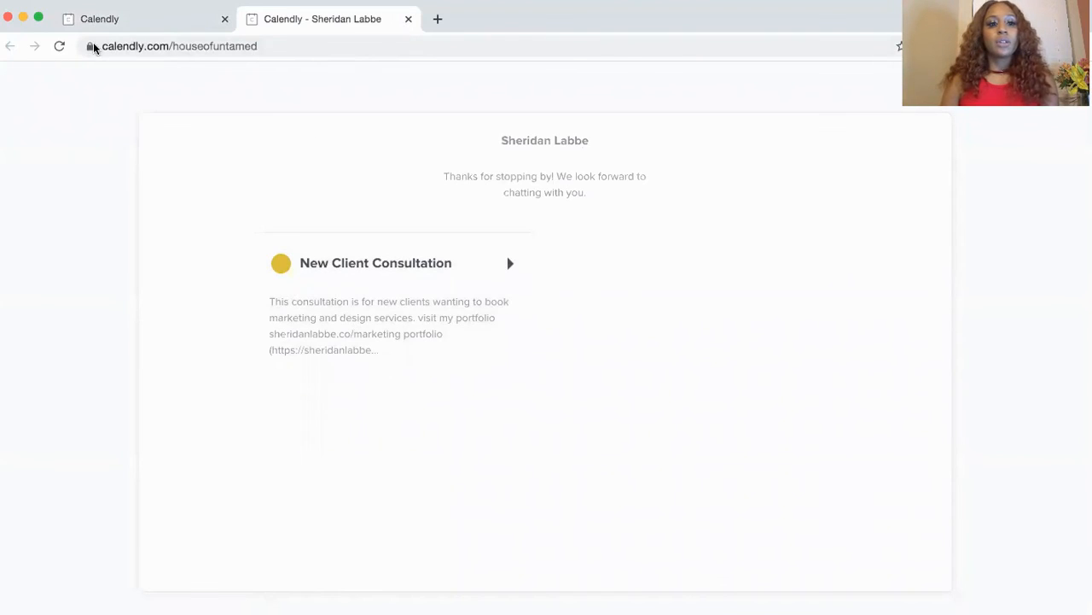
pyautogui.click(118, 25)
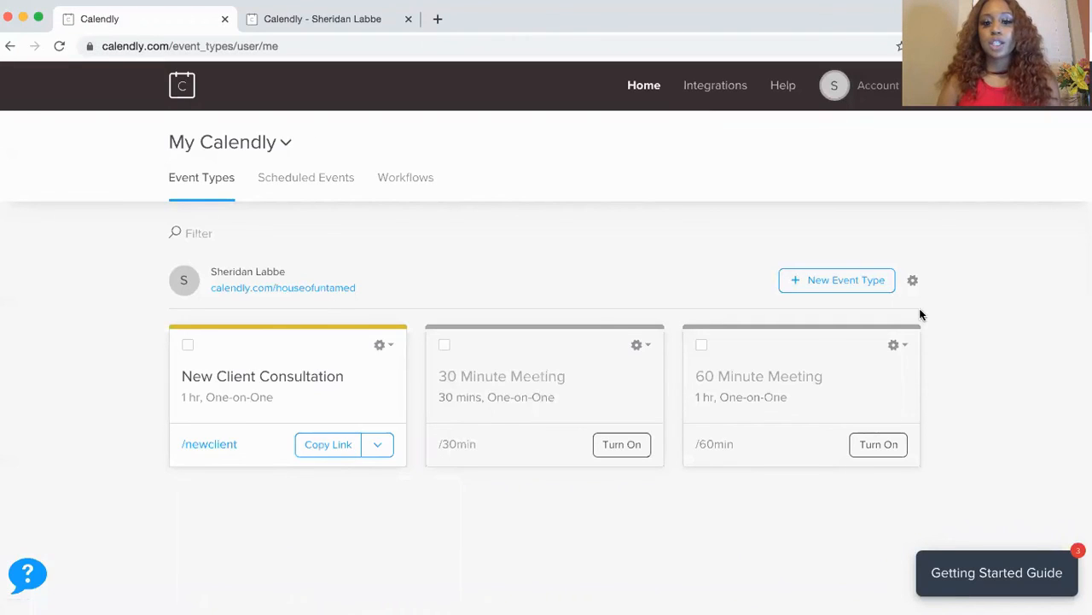
pyautogui.click(278, 152)
pyautogui.click(279, 152)
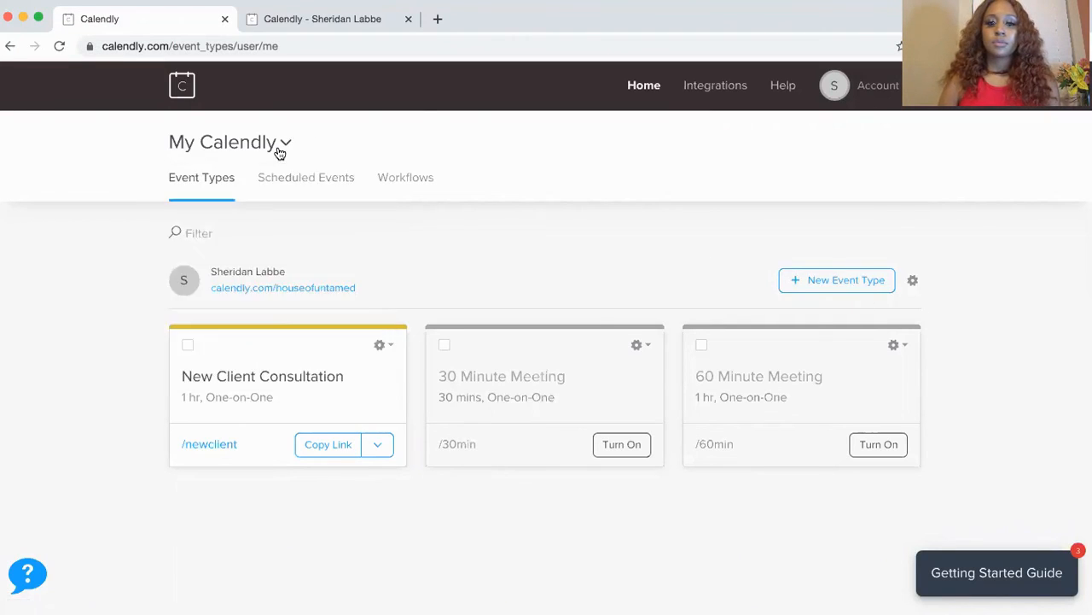
# Open the account settings and view the Branding page with its logo and Calendly Branding options.
pyautogui.click(889, 87)
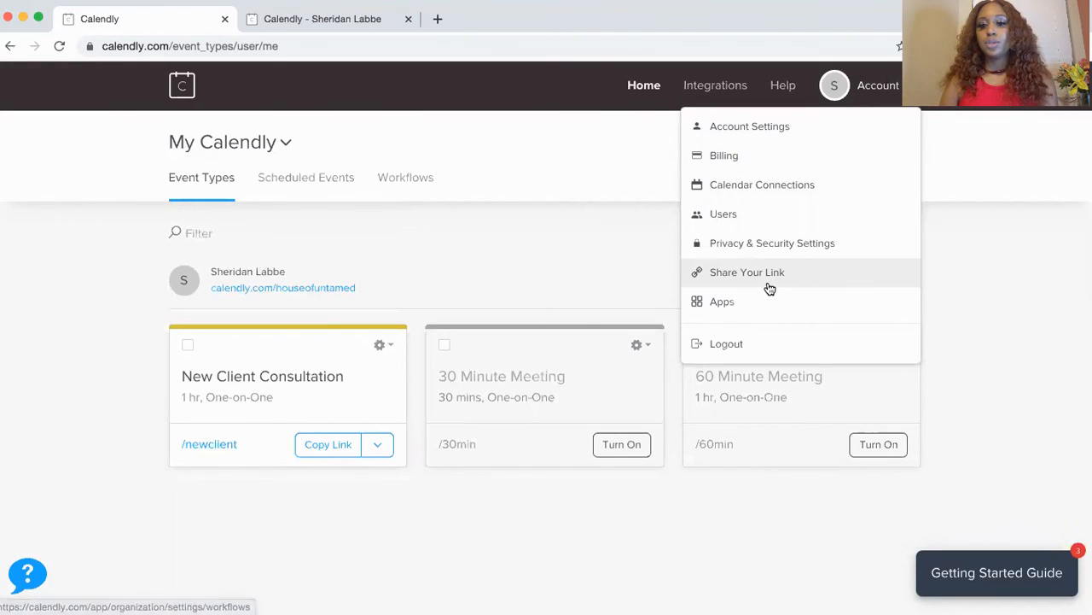
pyautogui.click(781, 129)
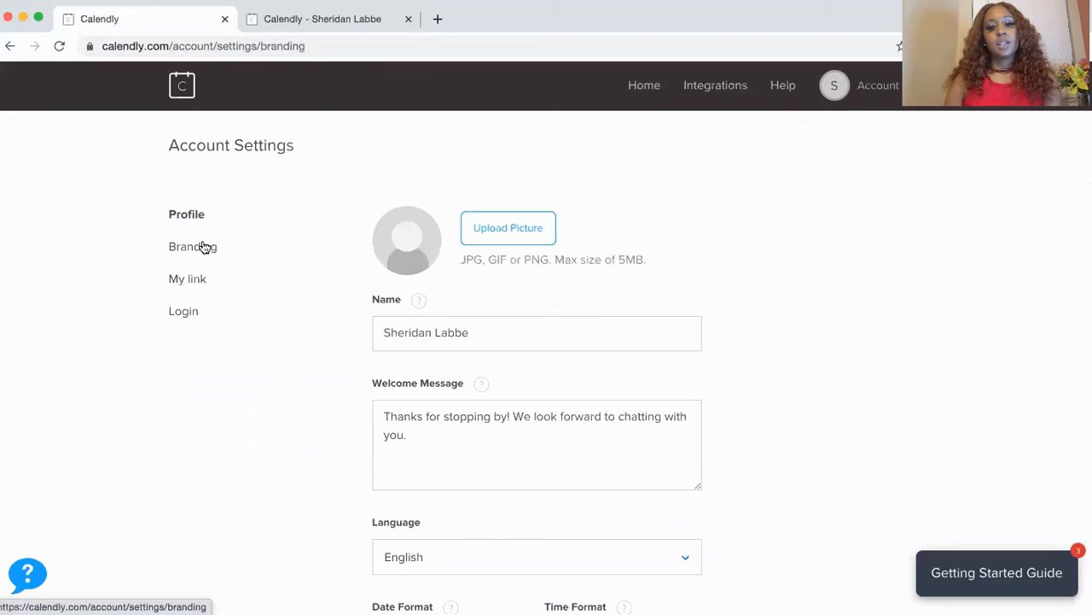
pyautogui.click(205, 246)
pyautogui.scroll(-1, 438, 319)
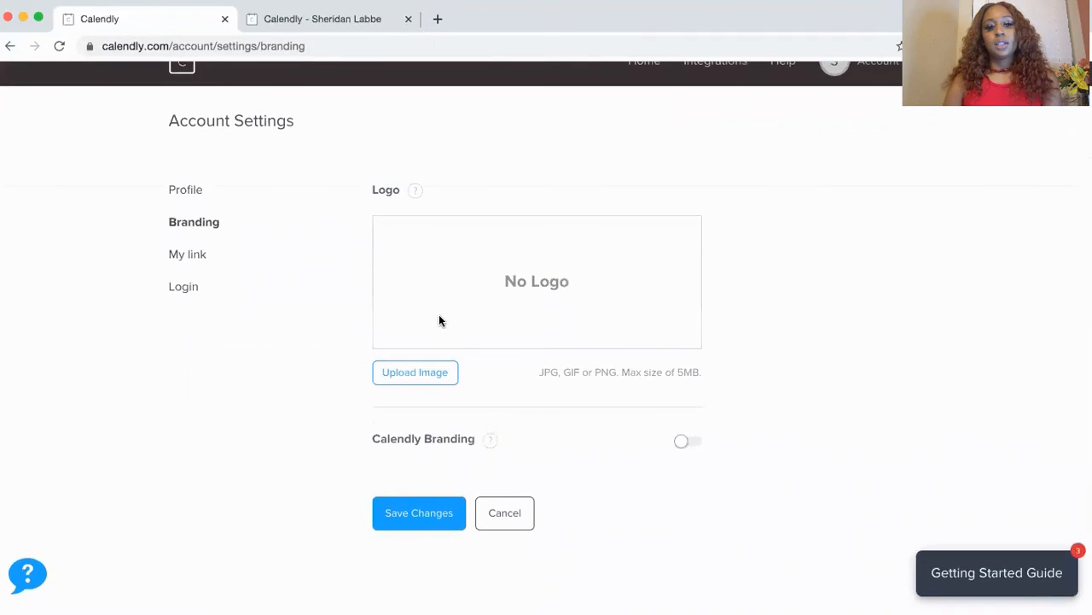
# View the My link and Profile pages of the account settings and return to the event types overview.
pyautogui.click(188, 256)
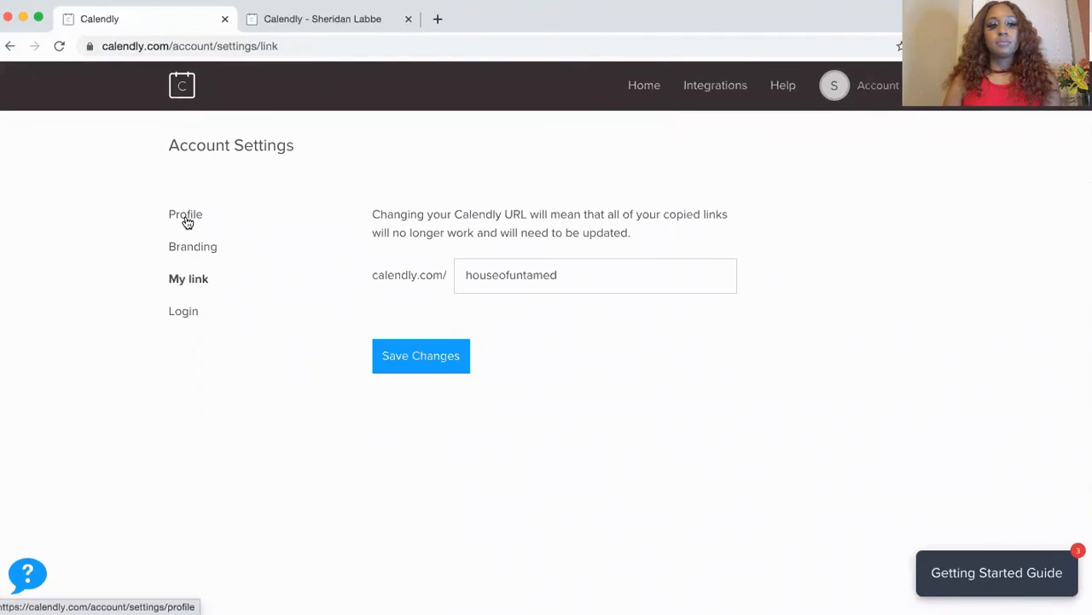
pyautogui.click(188, 220)
pyautogui.scroll(-5, 452, 268)
pyautogui.scroll(6, 451, 268)
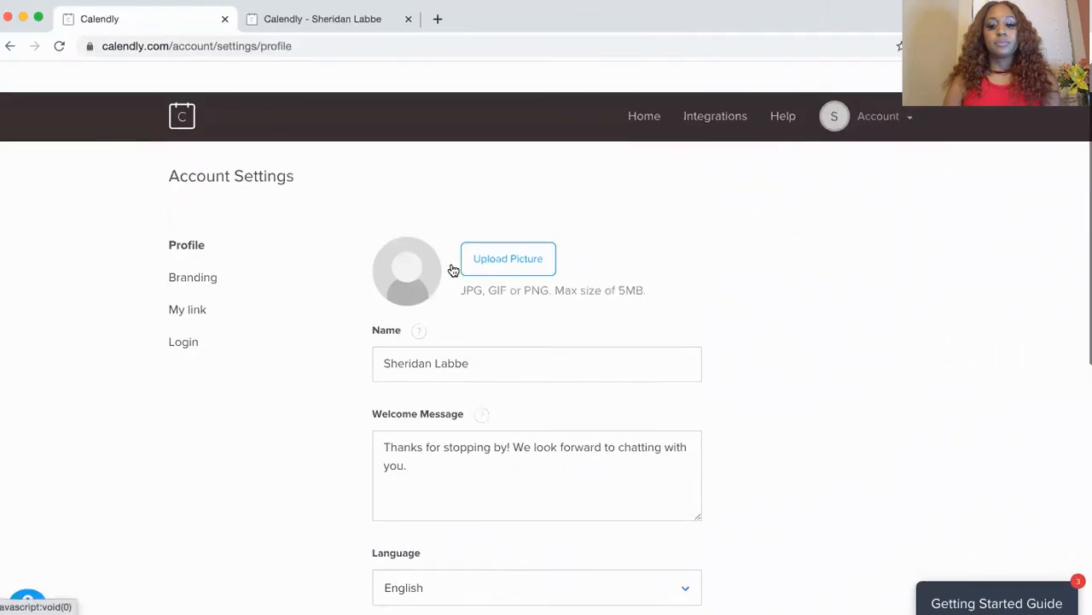
pyautogui.click(640, 89)
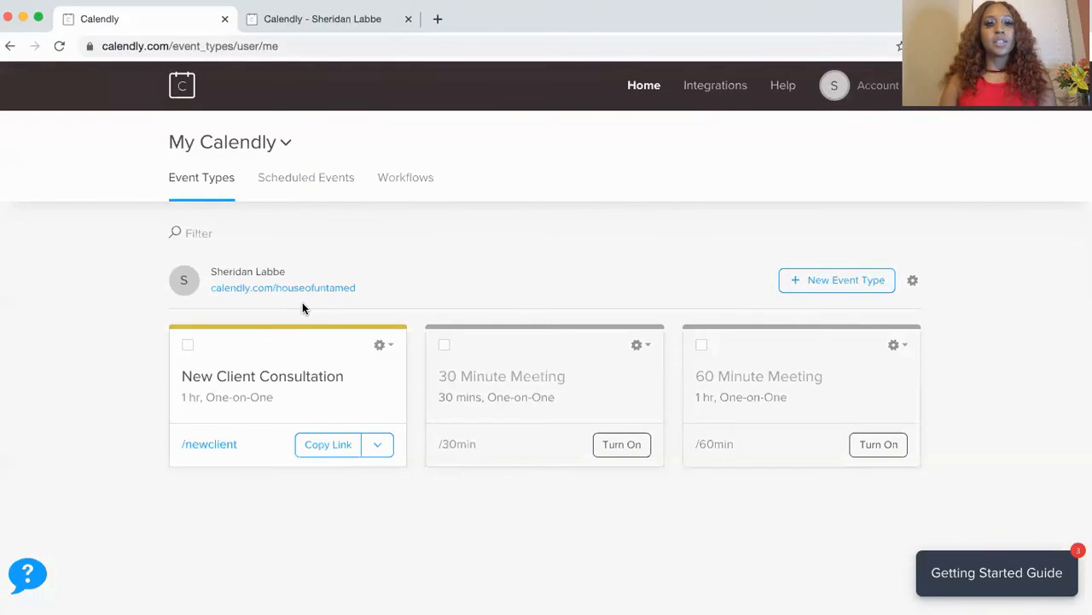
# Open myshadeofpurple.org in the other browser tab and view the booking calendar embedded on its Book Me page.
pyautogui.click(248, 23)
pyautogui.click(239, 46)
pyautogui.write('myshadeofpurple.org')
pyautogui.press('Return')
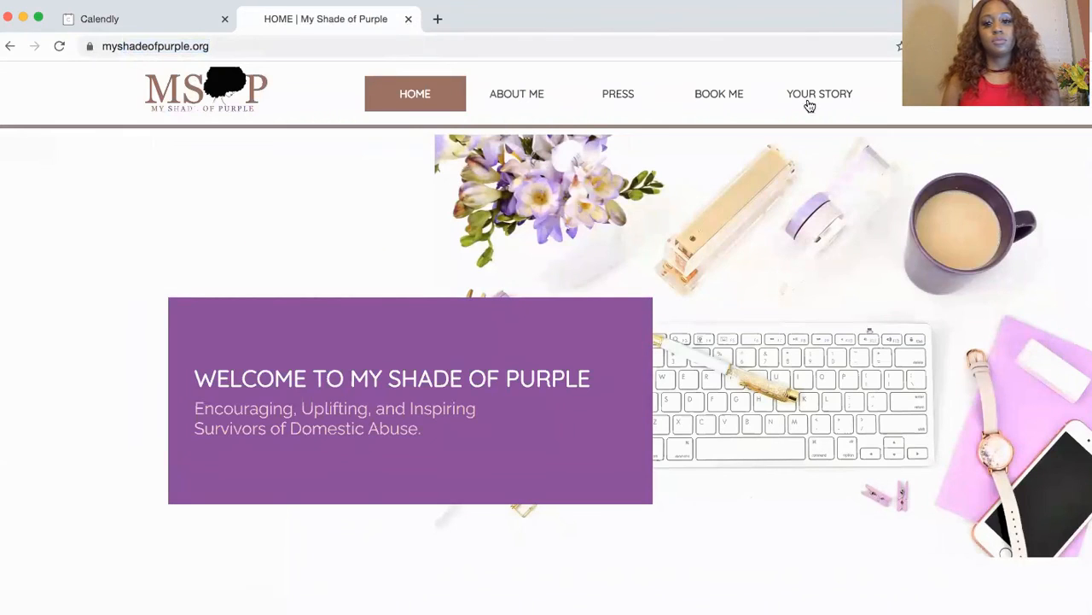
pyautogui.click(707, 108)
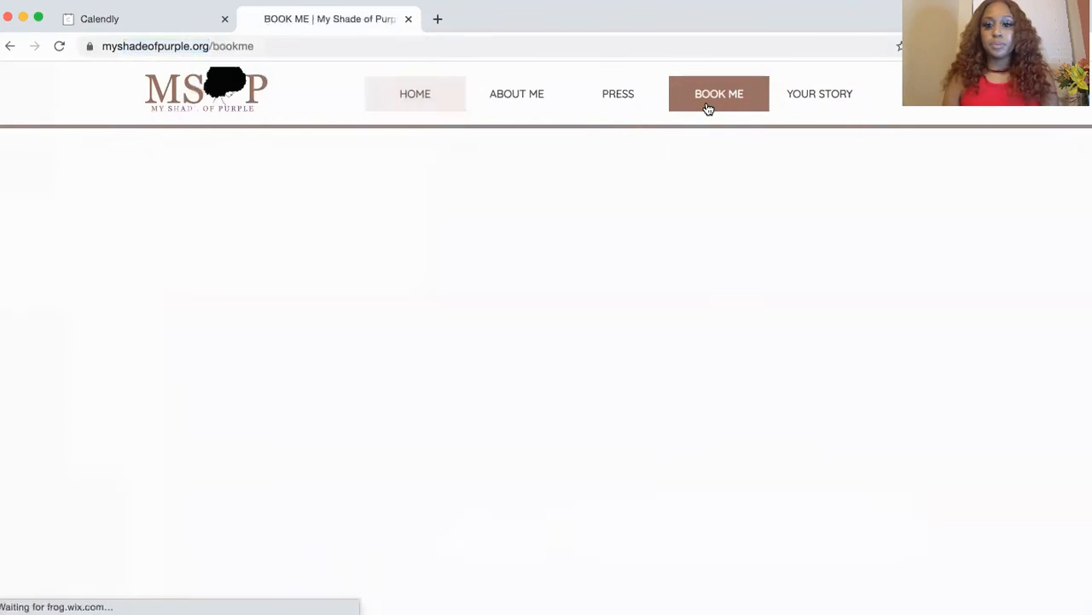
pyautogui.scroll(-10, 579, 252)
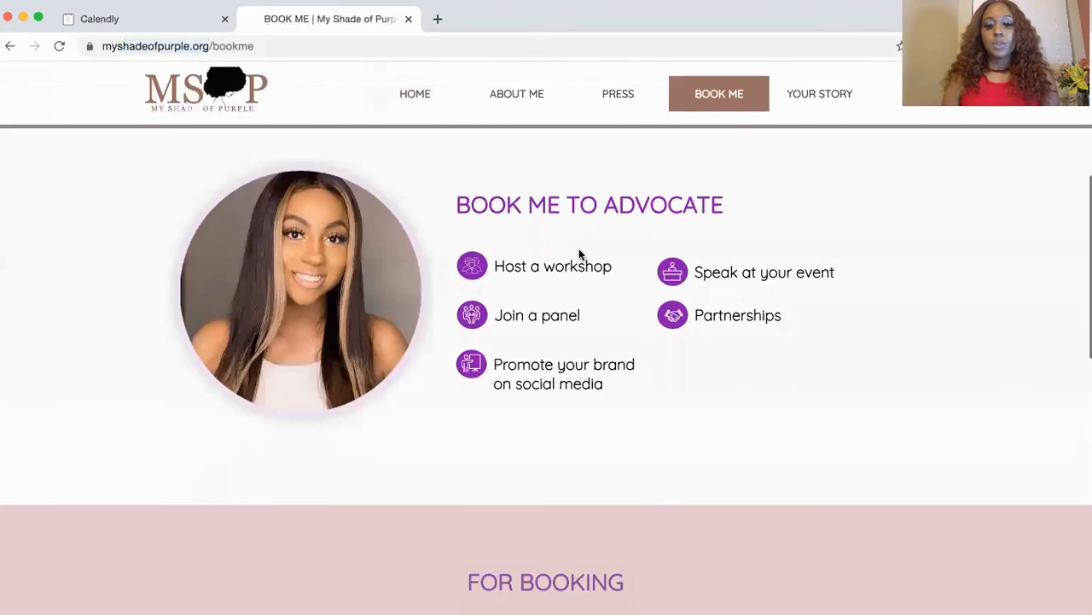
pyautogui.scroll(-4, 579, 248)
pyautogui.scroll(3, 579, 249)
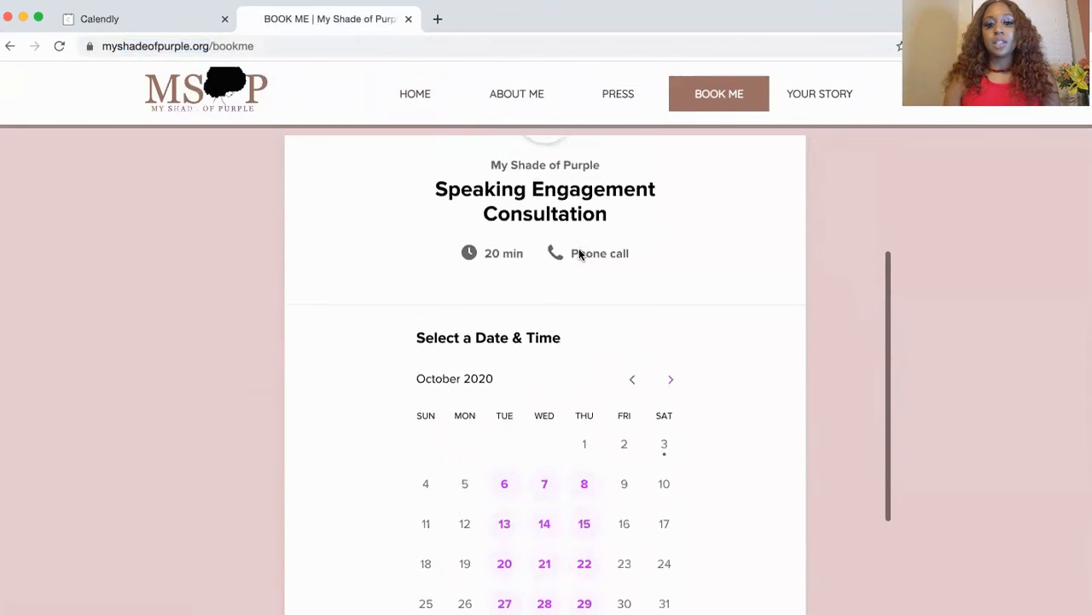
pyautogui.scroll(-3, 494, 312)
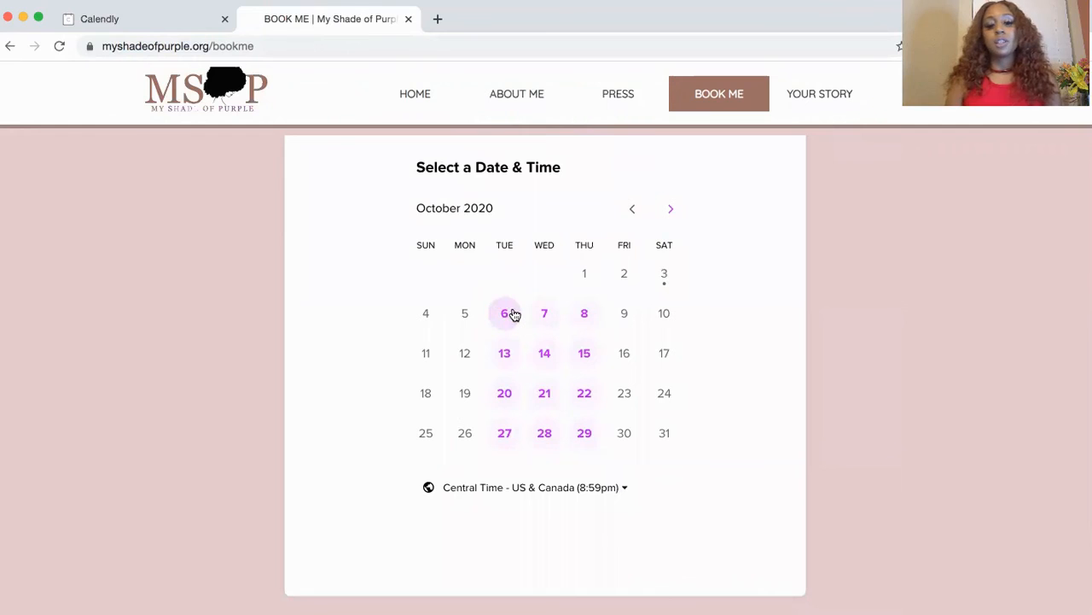
# Choose Tuesday, October 6 at 10:45am in the embedded calendar, review the booking details form, and return to the Calendly event types.
pyautogui.click(509, 313)
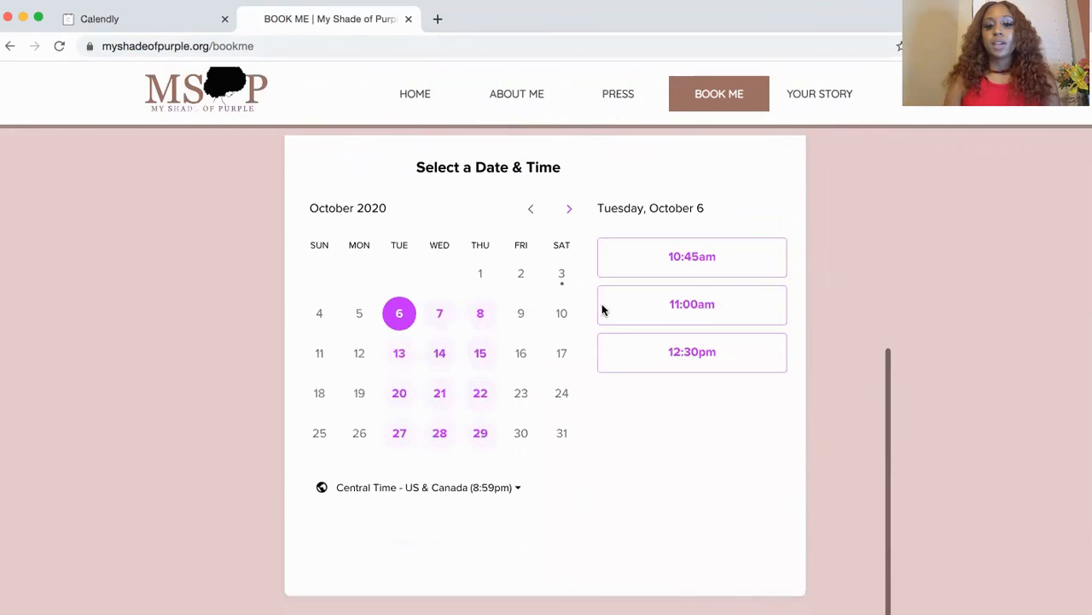
pyautogui.click(712, 268)
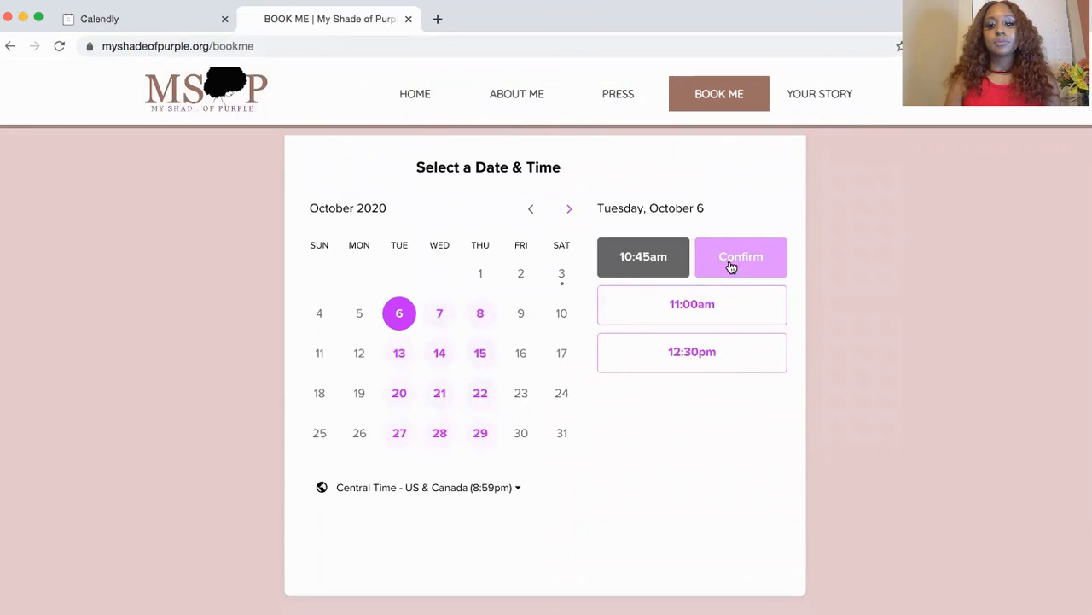
pyautogui.click(731, 267)
pyautogui.scroll(-6, 663, 332)
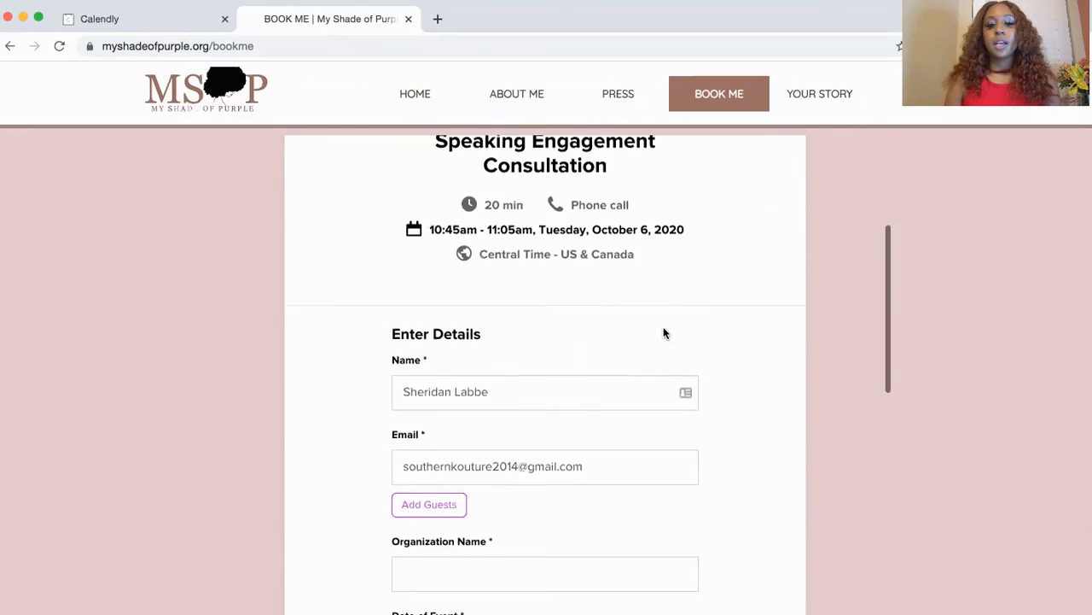
pyautogui.scroll(-10, 663, 332)
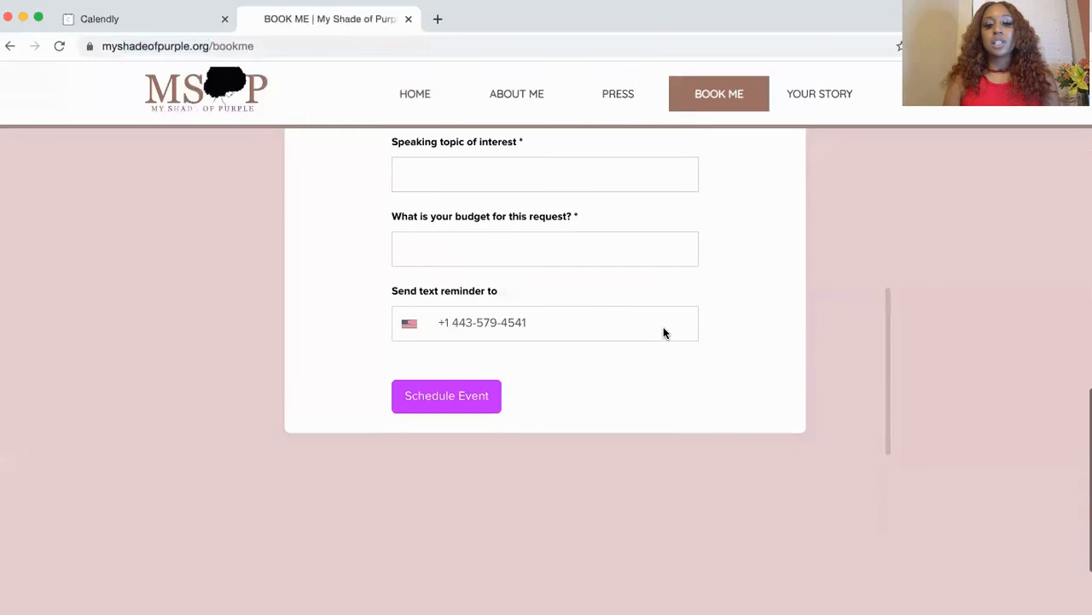
pyautogui.scroll(10, 663, 332)
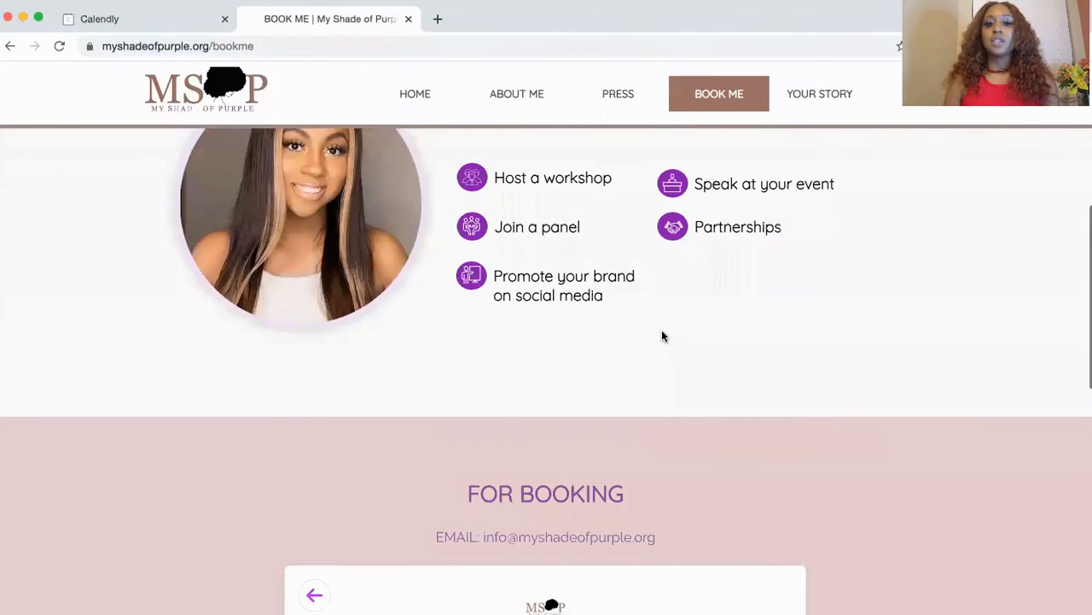
pyautogui.click(156, 23)
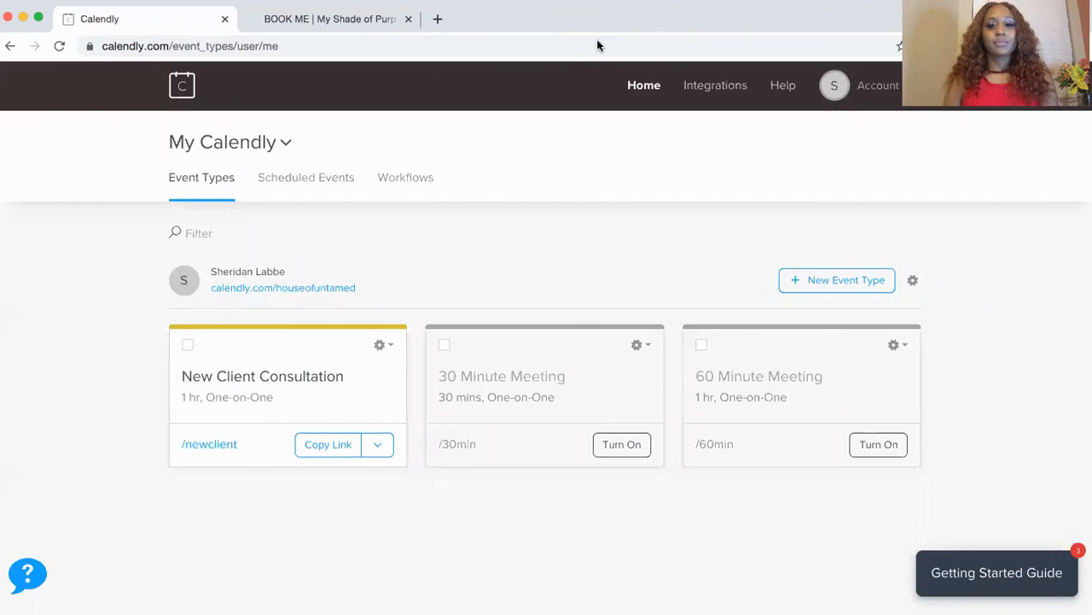